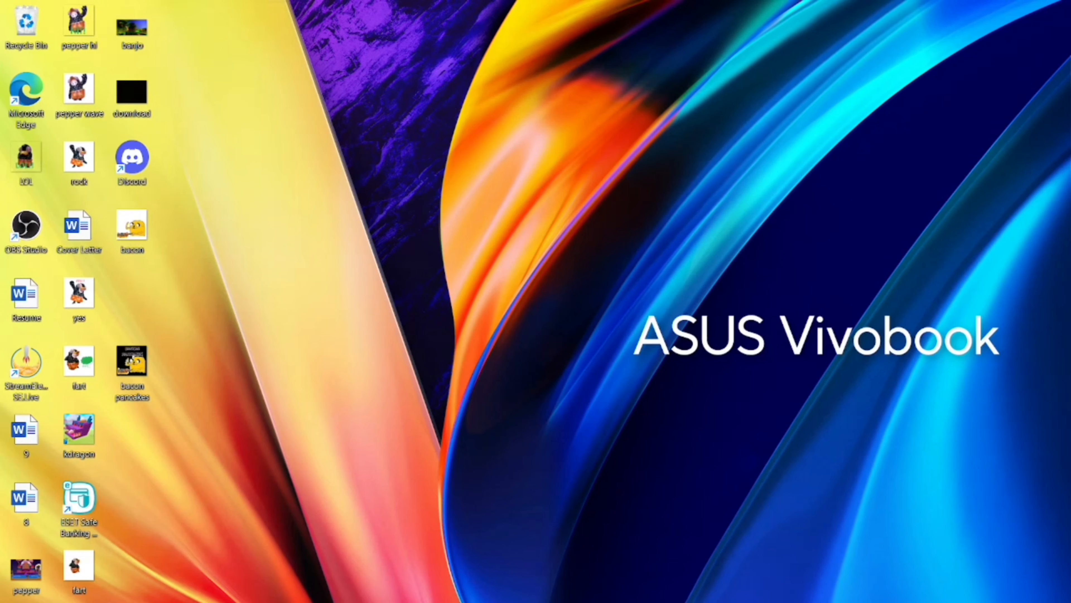
pyautogui.press('super+e')
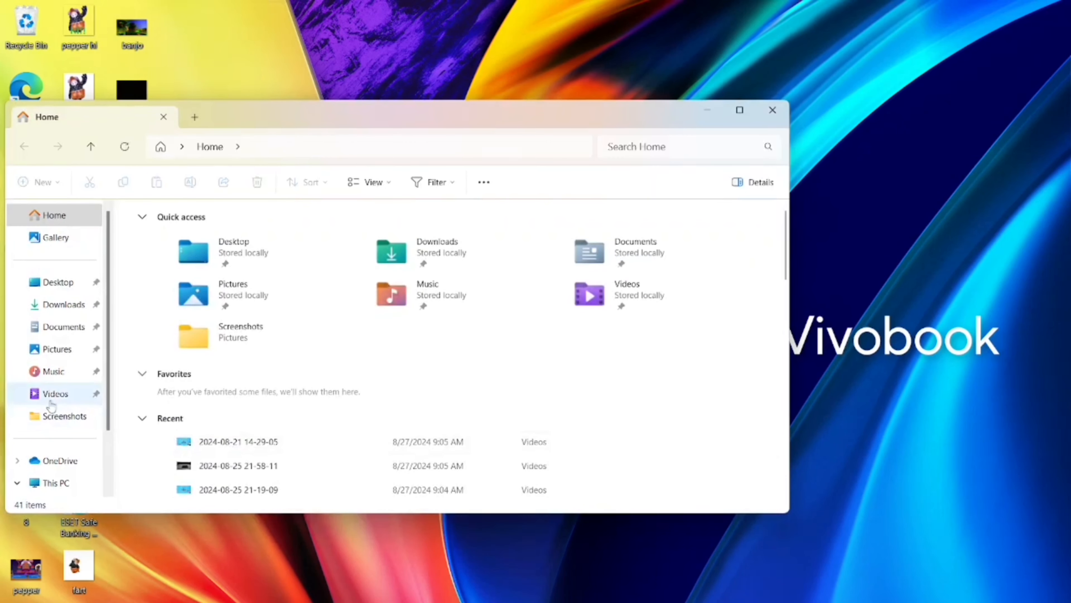
pyautogui.click(52, 399)
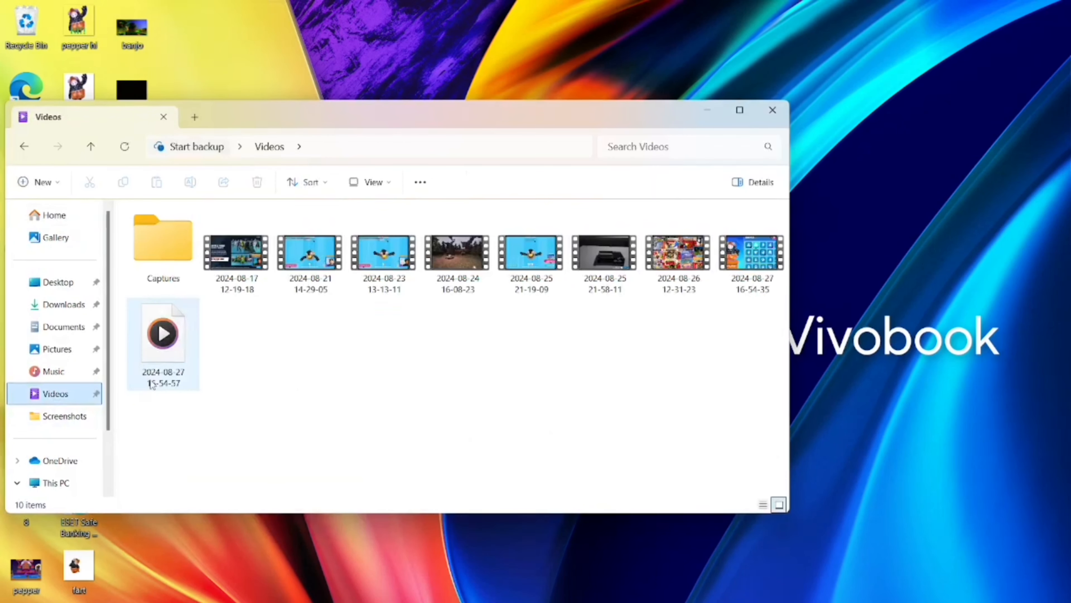
pyautogui.doubleClick(162, 355)
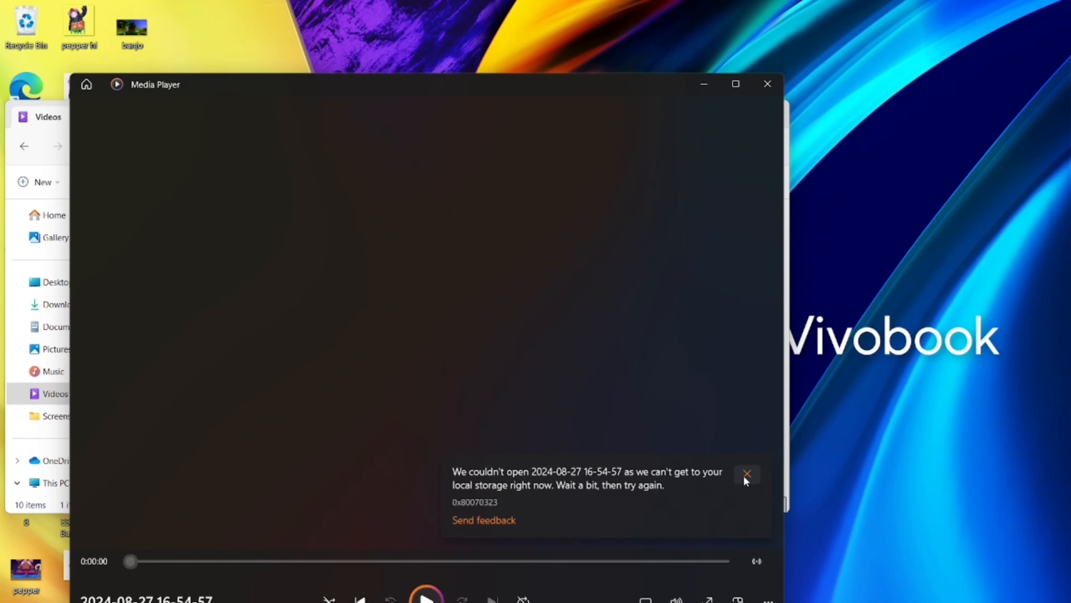
pyautogui.click(767, 82)
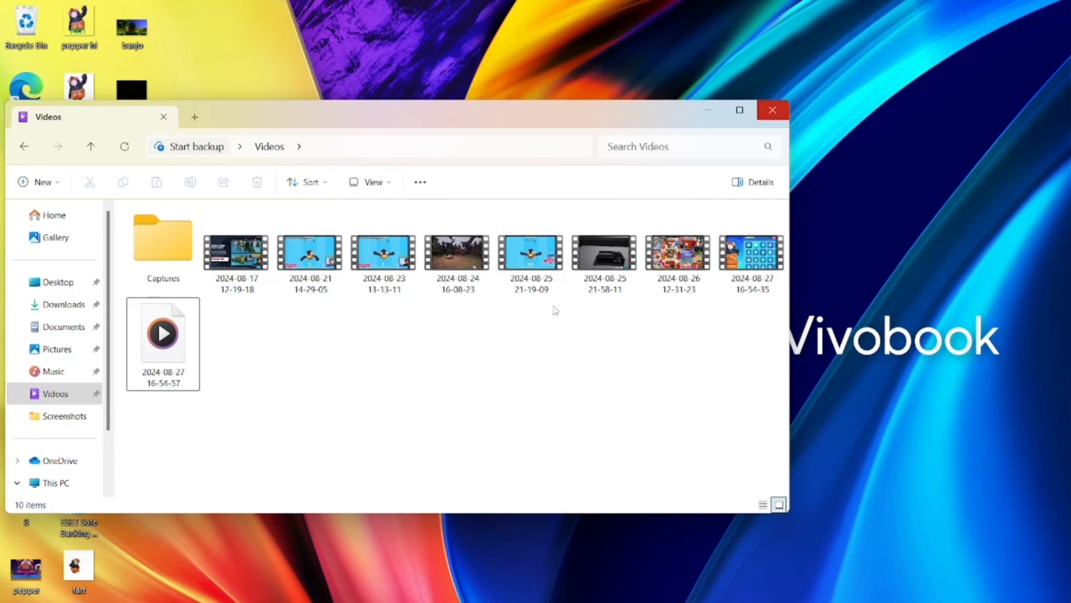
pyautogui.click(773, 110)
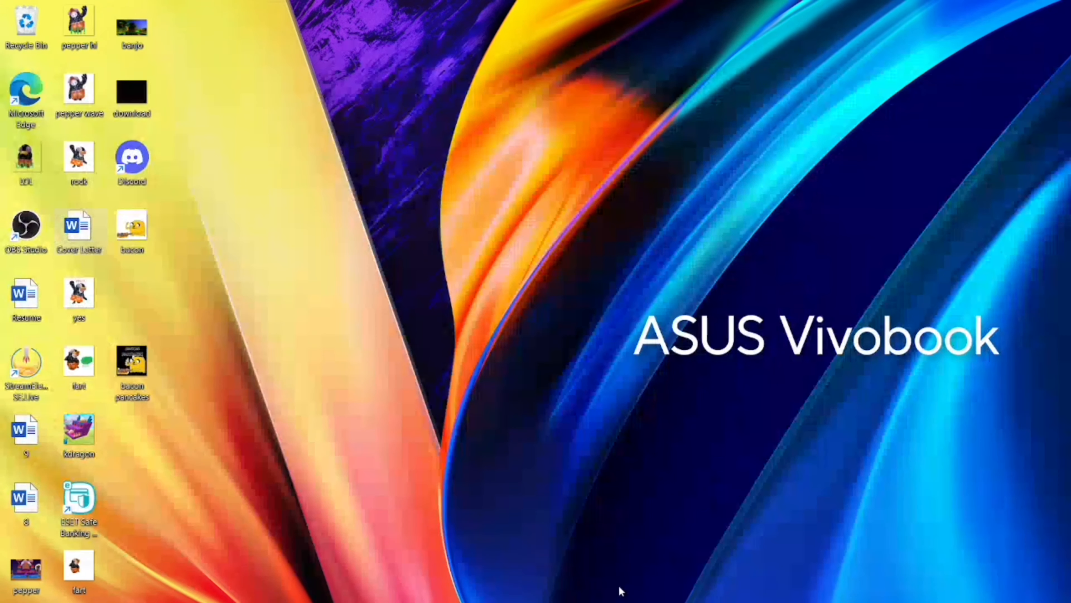
pyautogui.press('super+e')
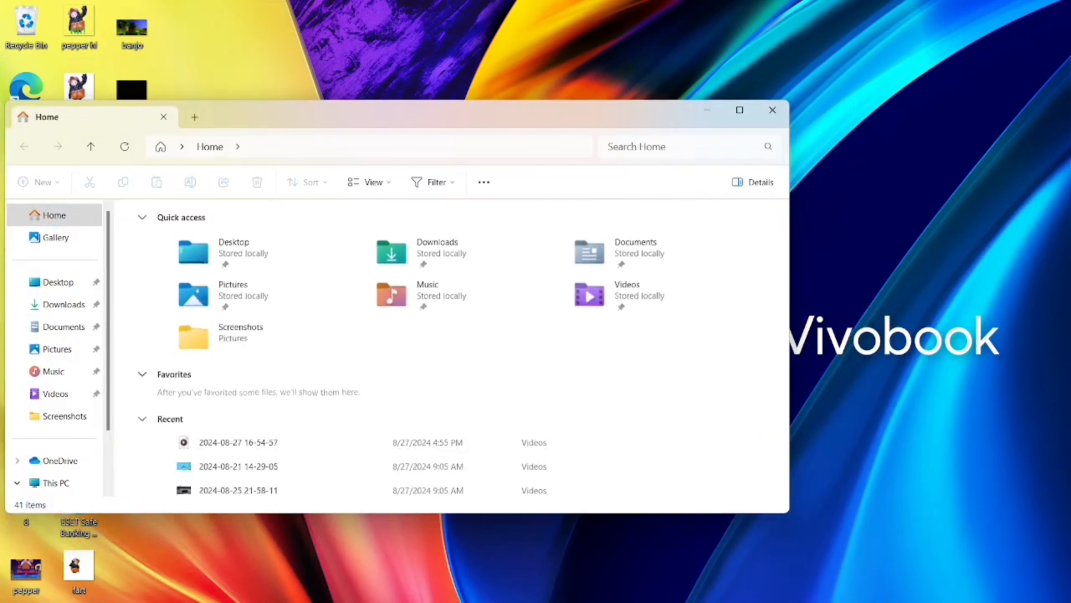
pyautogui.click(56, 392)
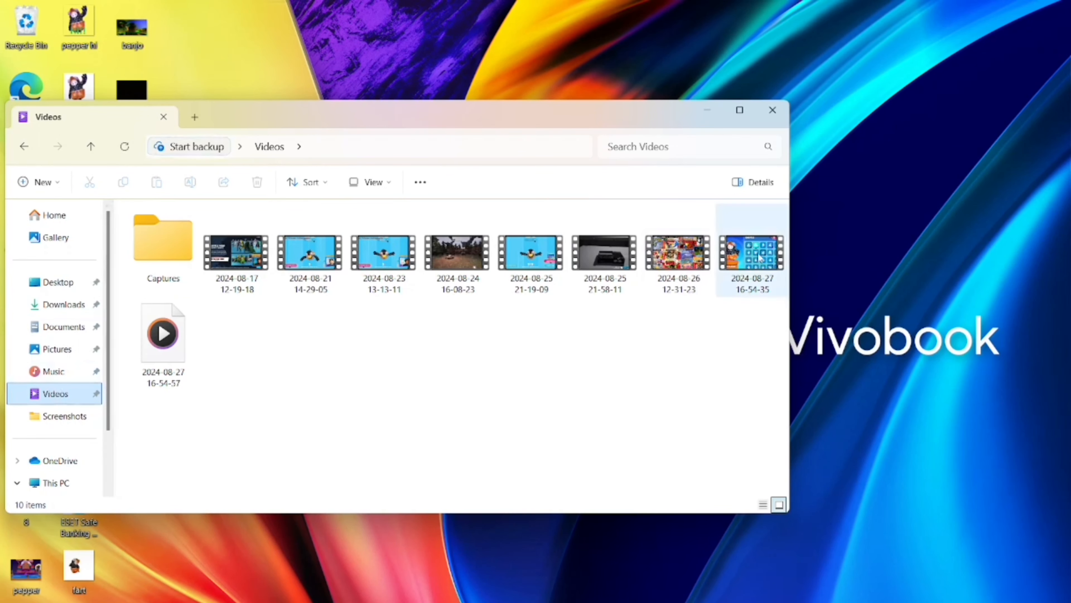
pyautogui.doubleClick(742, 255)
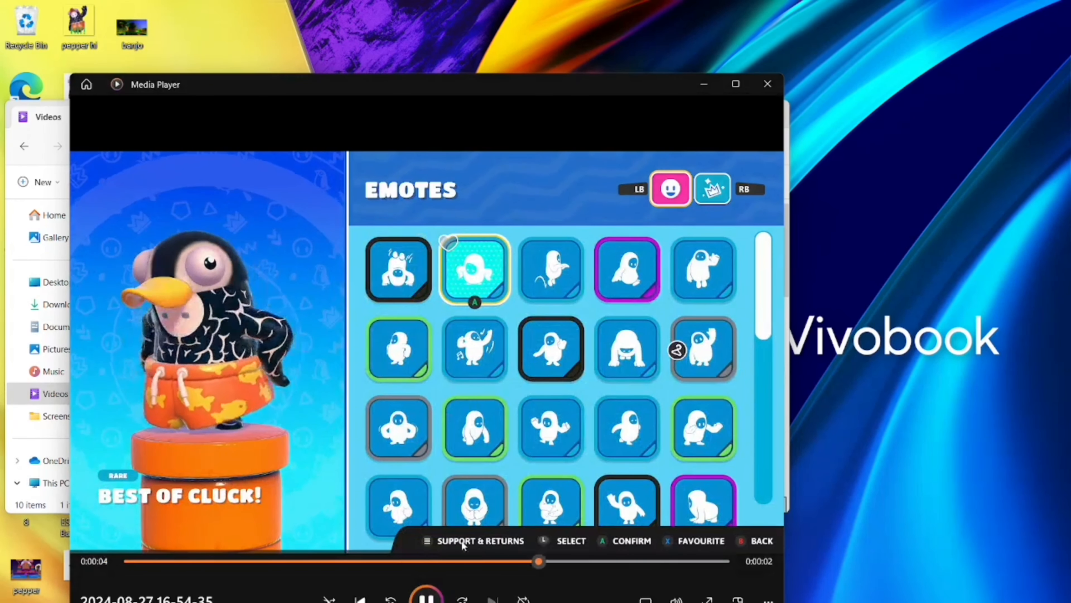
pyautogui.moveTo(644, 561); pyautogui.dragTo(335, 574)
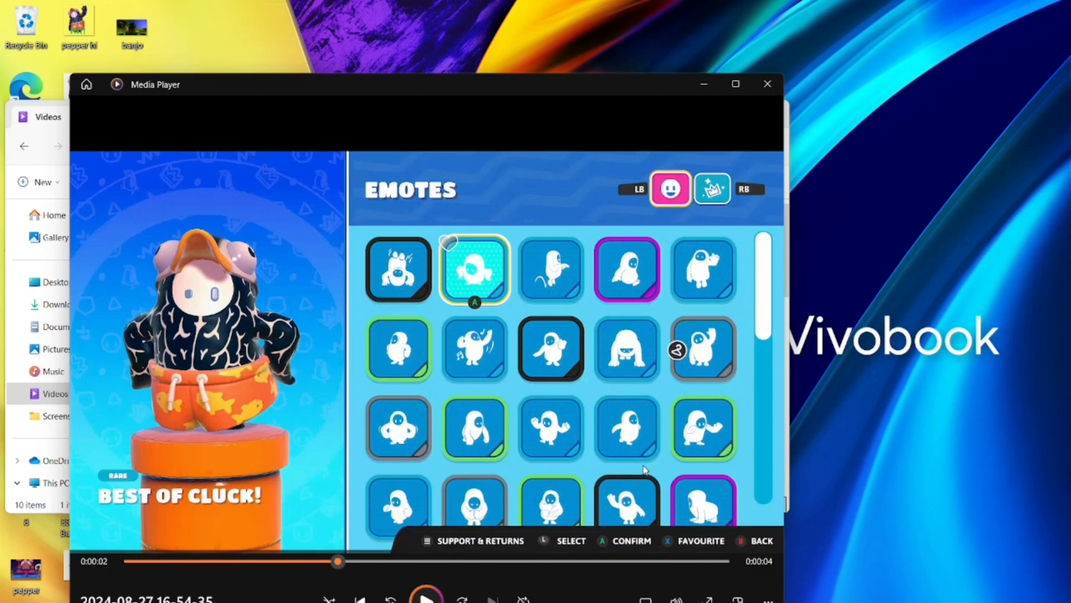
# Capture a rectangular screenshot around the character in the paused video, and close the player and the folder window.
pyautogui.press('super+shift+s')
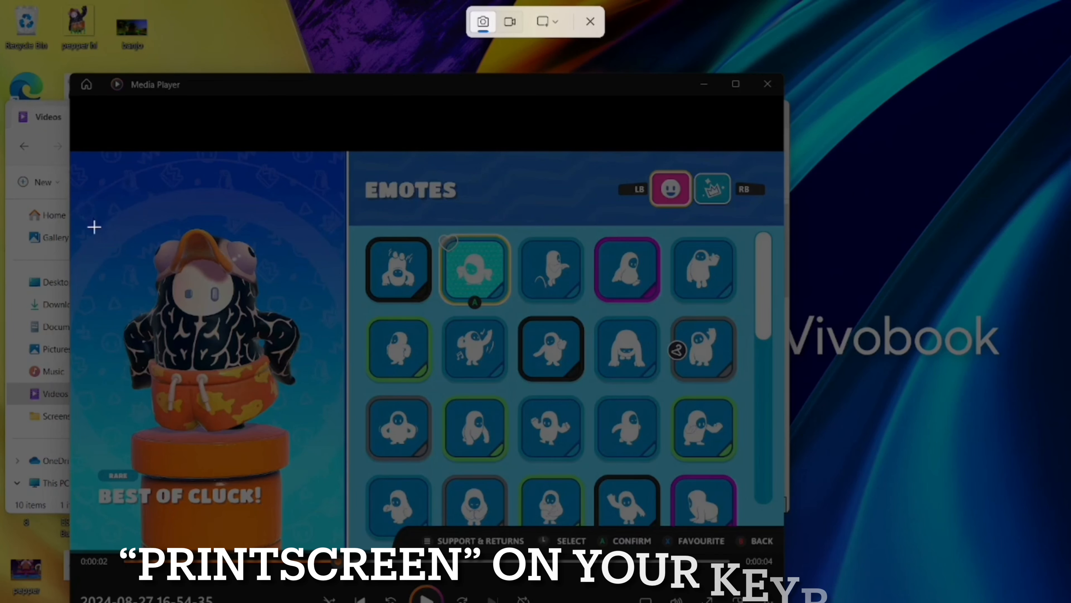
pyautogui.moveTo(48, 199); pyautogui.dragTo(375, 485)
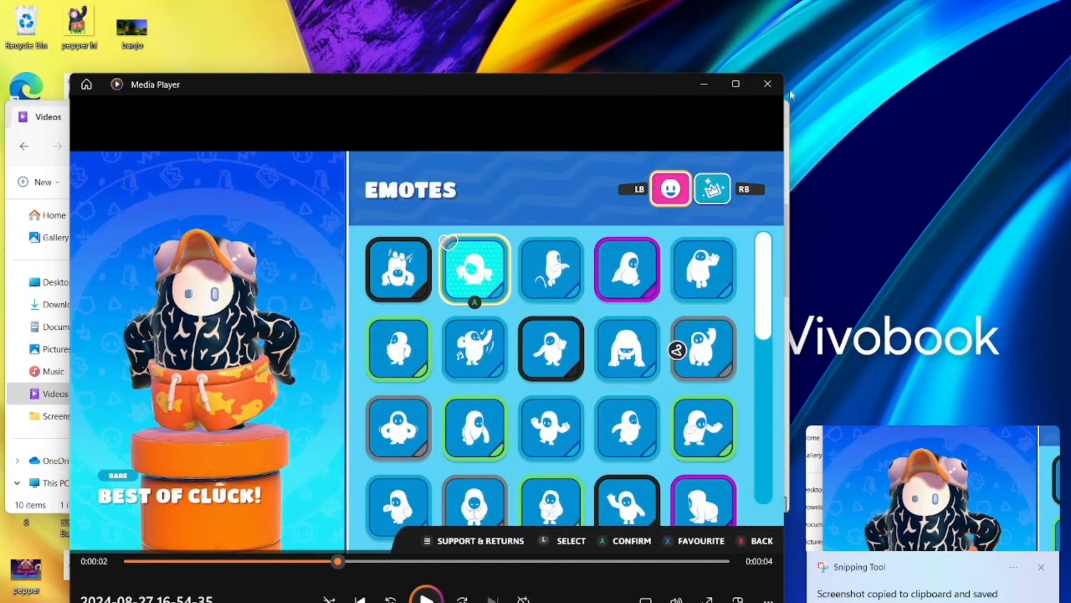
pyautogui.click(772, 83)
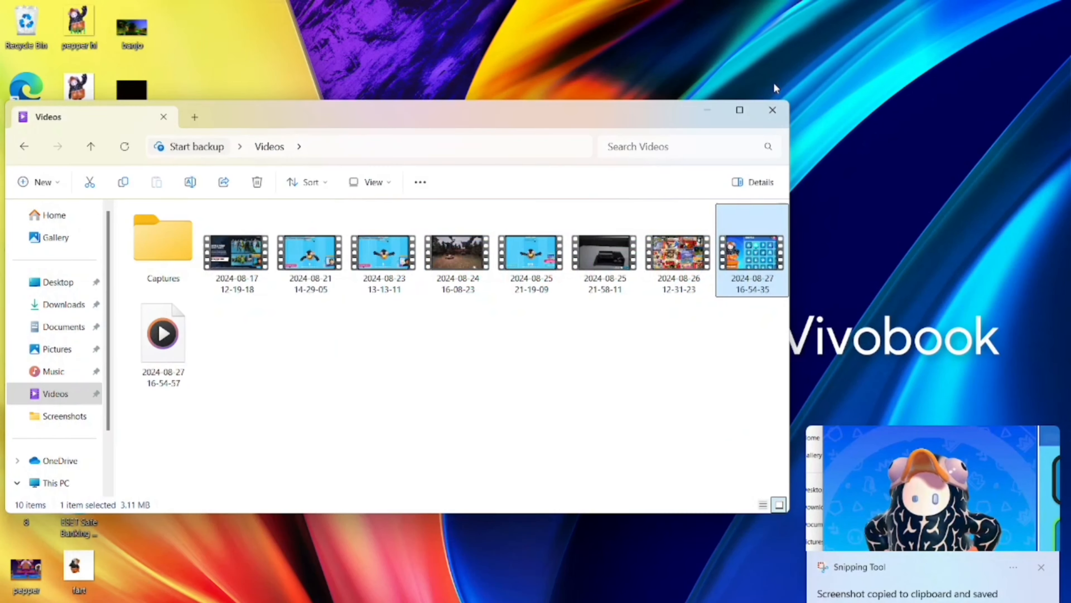
pyautogui.click(774, 113)
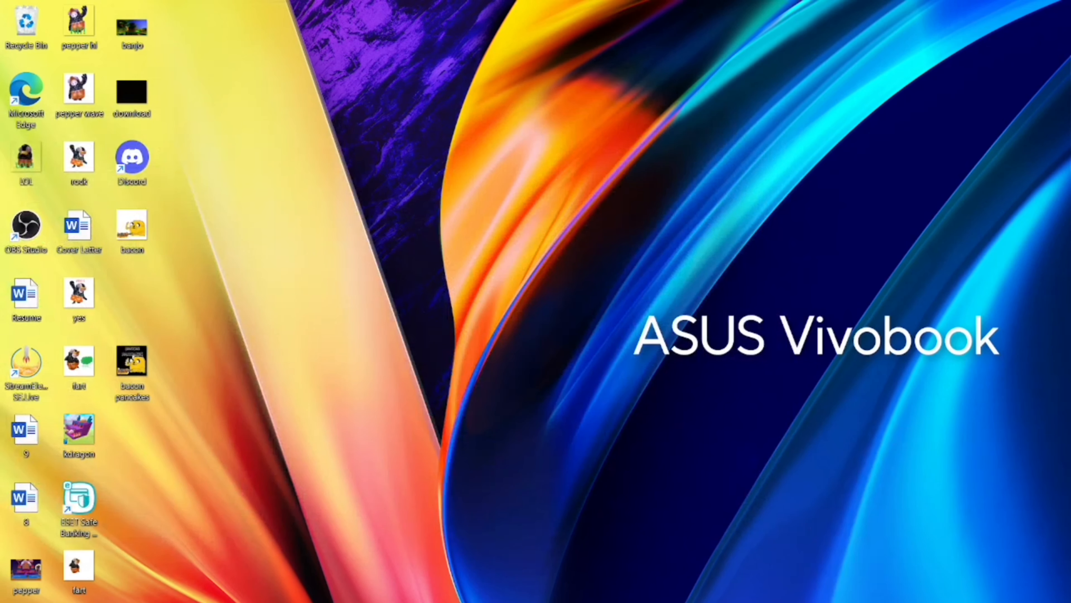
pyautogui.press('super+e')
pyautogui.click(56, 280)
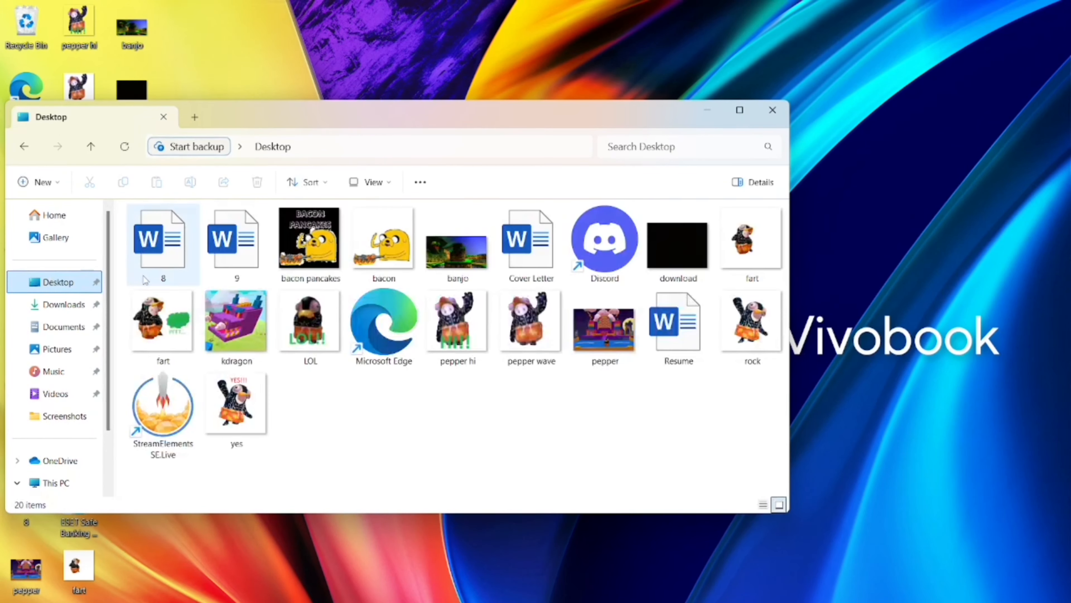
pyautogui.click(69, 309)
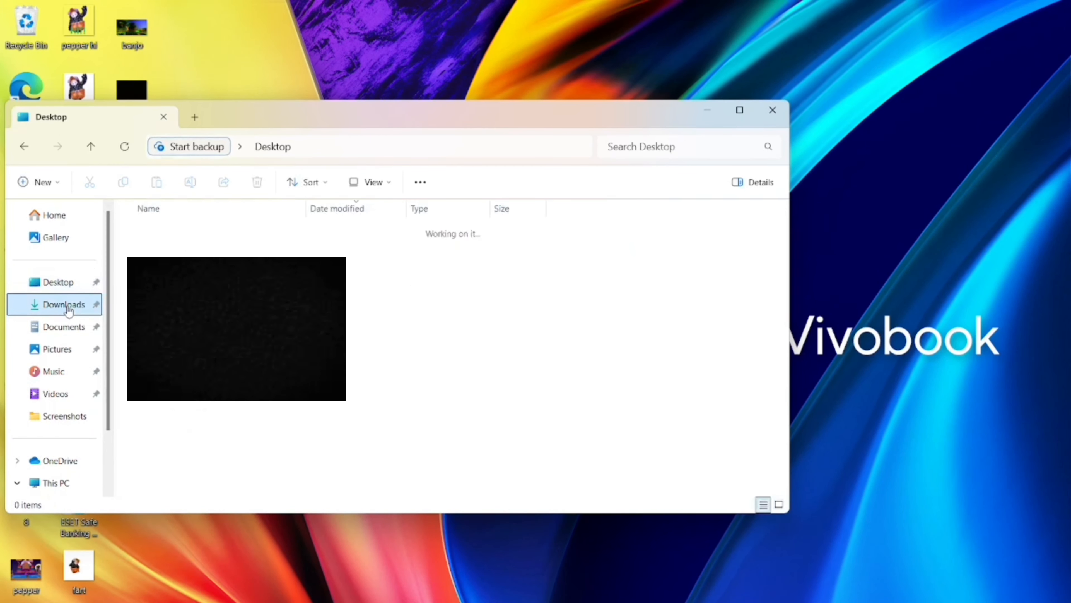
pyautogui.click(64, 327)
pyautogui.click(67, 217)
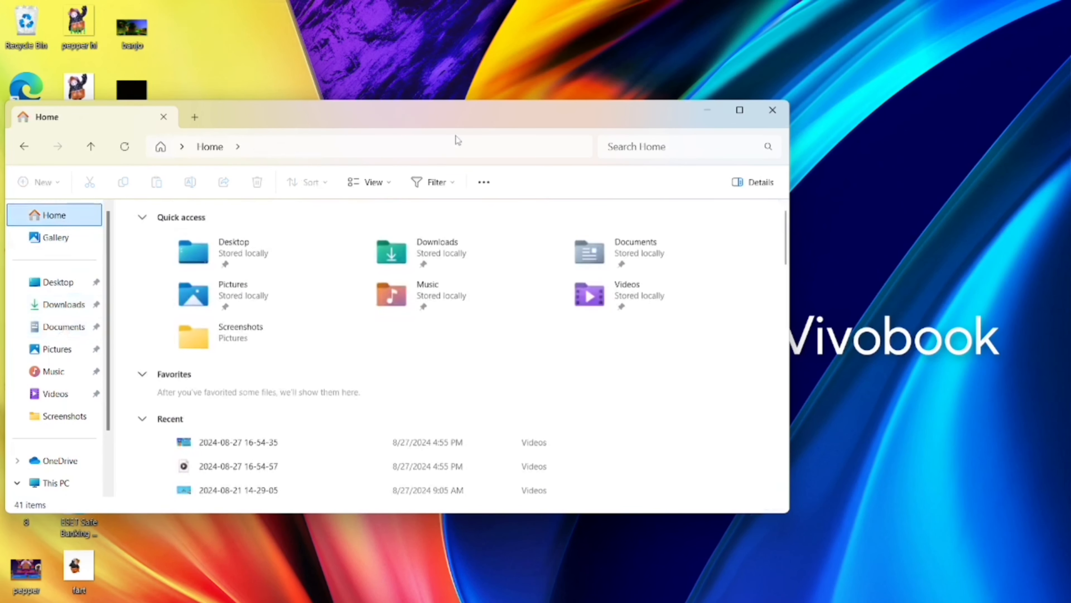
pyautogui.click(75, 394)
pyautogui.click(70, 356)
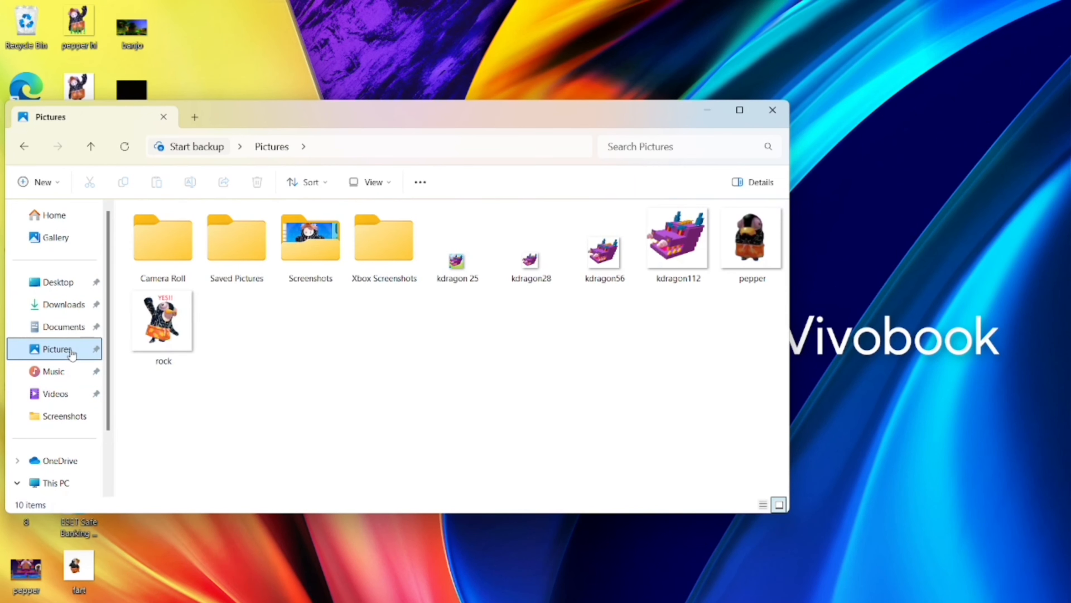
pyautogui.doubleClick(300, 251)
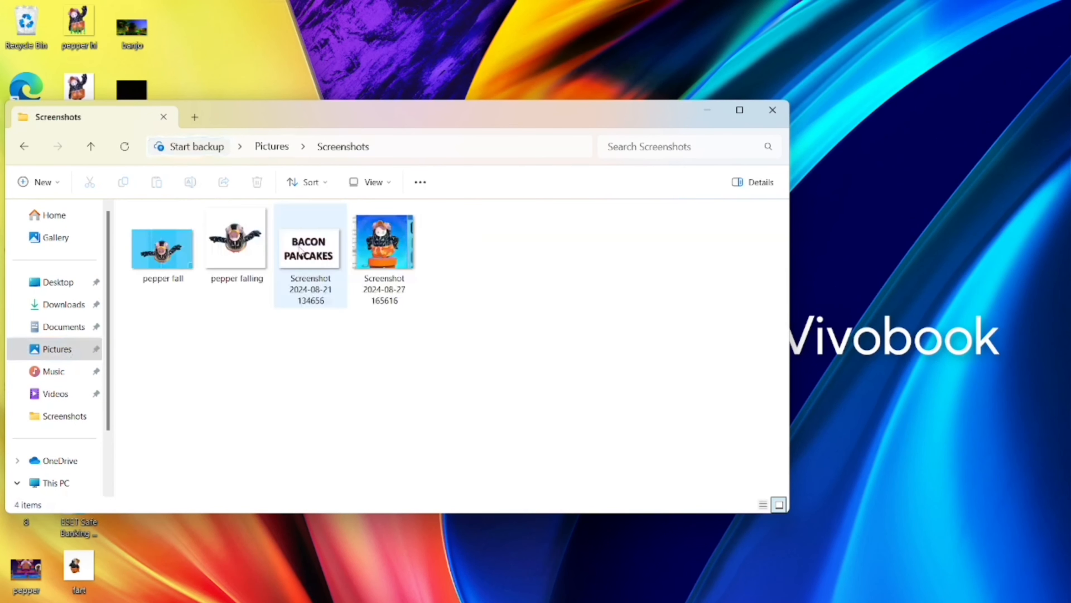
pyautogui.click(393, 255)
pyautogui.doubleClick(393, 254)
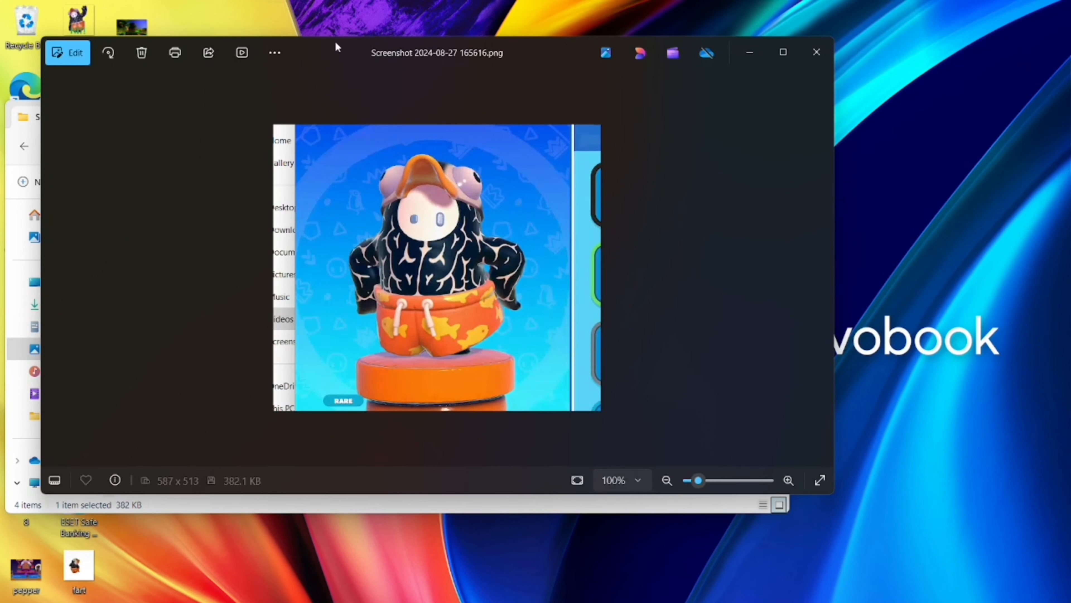
# Start editing the screenshot and remove its background.
pyautogui.click(79, 63)
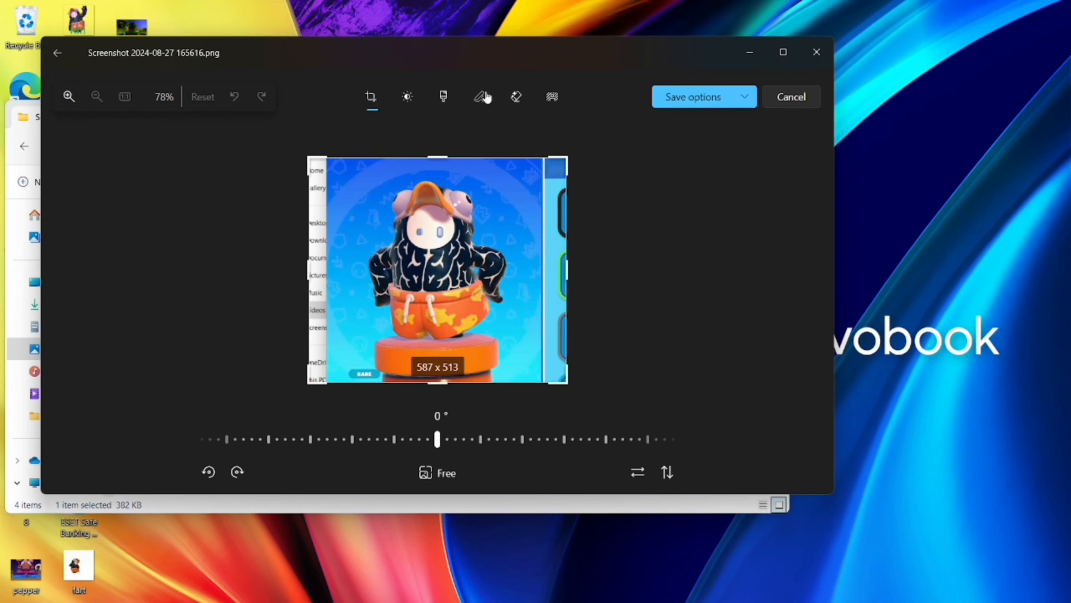
pyautogui.click(552, 96)
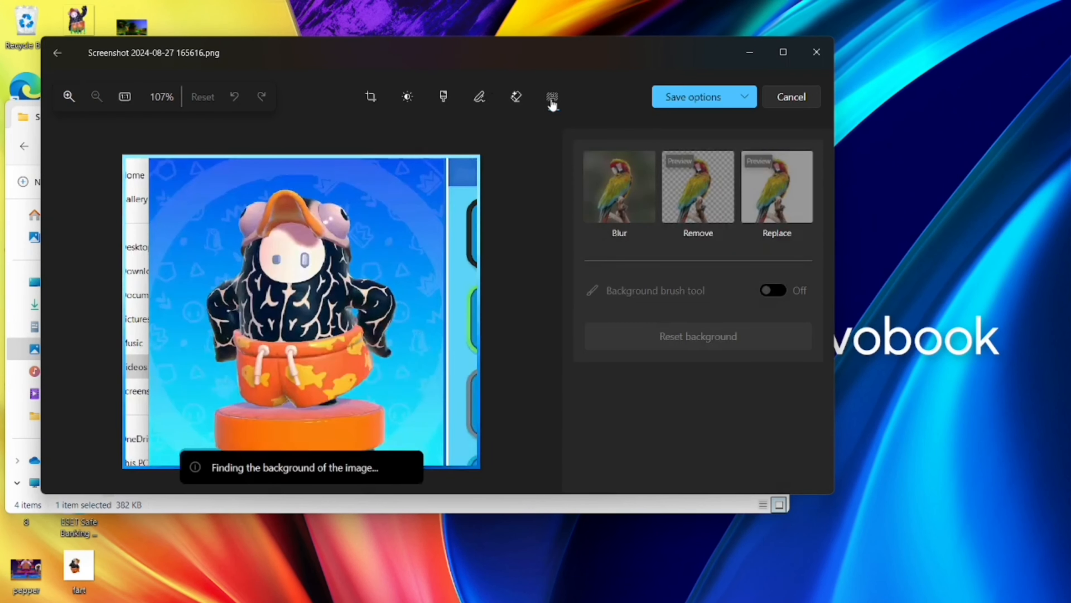
pyautogui.click(683, 192)
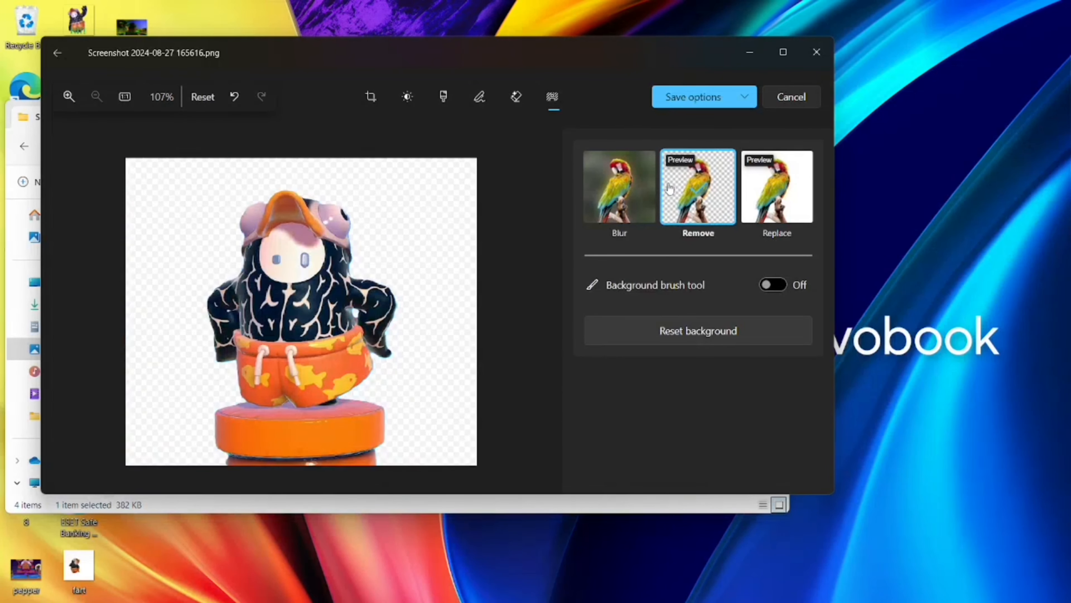
# Paint the orange pedestal below the character into the background mask with the background brush and apply the removal.
pyautogui.click(763, 287)
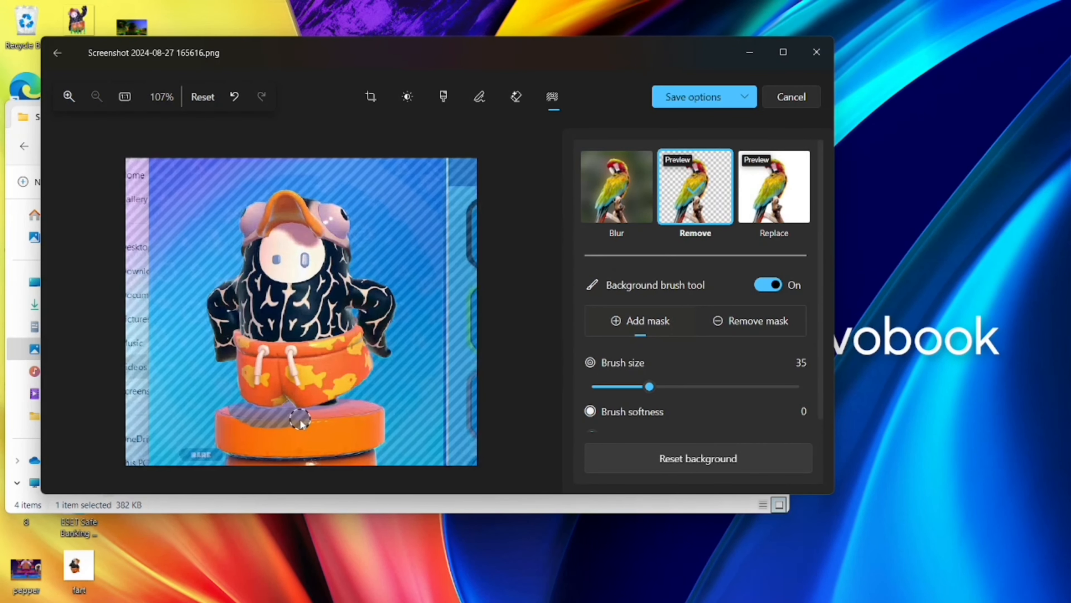
pyautogui.moveTo(307, 420)
pyautogui.mouseDown()
pyautogui.moveTo(348, 406)
pyautogui.moveTo(380, 413)
pyautogui.moveTo(374, 434)
pyautogui.moveTo(358, 417)
pyautogui.moveTo(220, 419)
pyautogui.moveTo(226, 411)
pyautogui.moveTo(220, 461)
pyautogui.moveTo(376, 467)
pyautogui.moveTo(383, 453)
pyautogui.moveTo(367, 443)
pyautogui.moveTo(362, 469)
pyautogui.moveTo(382, 449)
pyautogui.moveTo(366, 469)
pyautogui.moveTo(355, 431)
pyautogui.moveTo(292, 444)
pyautogui.moveTo(215, 428)
pyautogui.moveTo(318, 430)
pyautogui.moveTo(361, 448)
pyautogui.moveTo(228, 451)
pyautogui.moveTo(344, 455)
pyautogui.mouseUp()
pyautogui.click(682, 216)
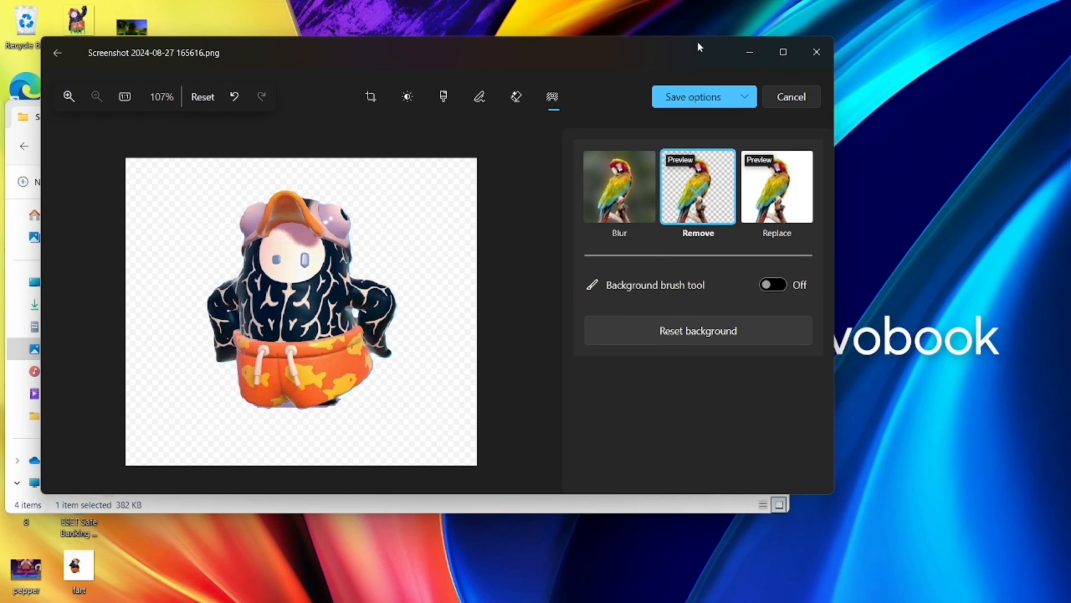
# Save the cut-out character over the original screenshot file and close the image viewer.
pyautogui.click(690, 106)
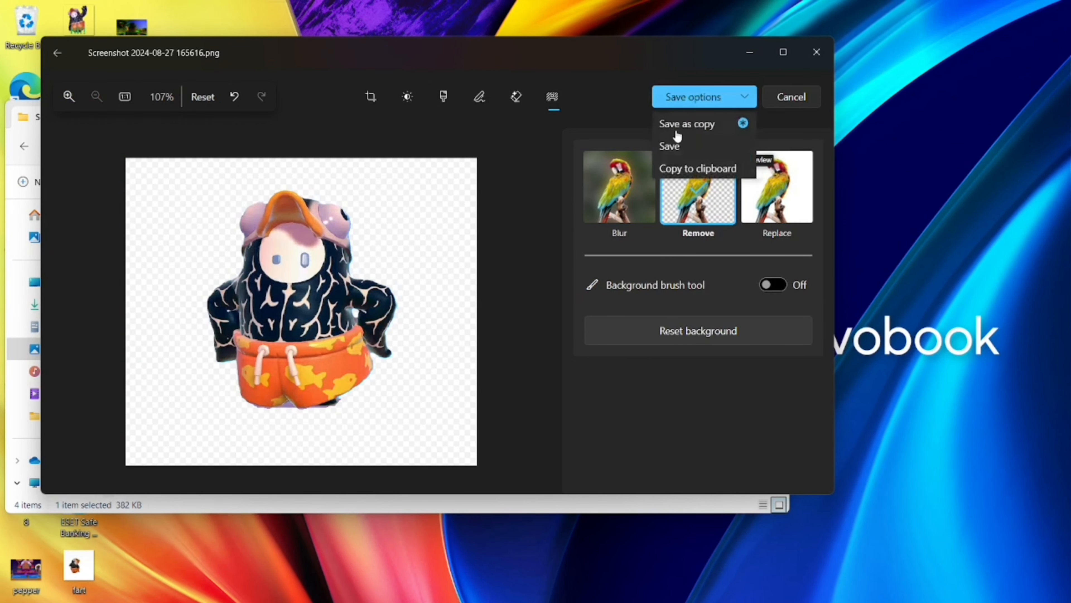
pyautogui.click(675, 147)
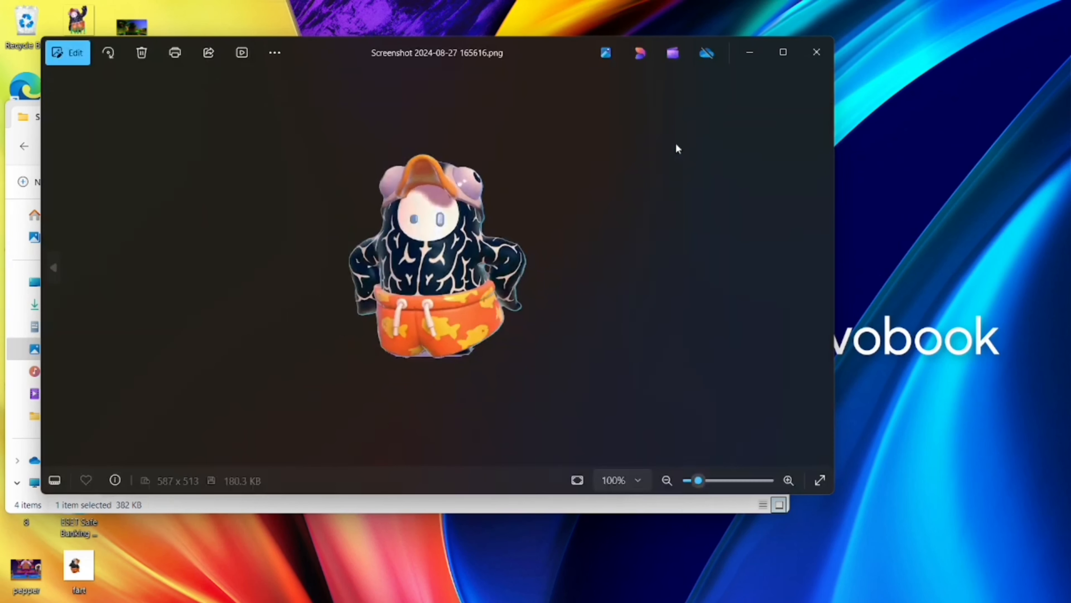
pyautogui.click(806, 64)
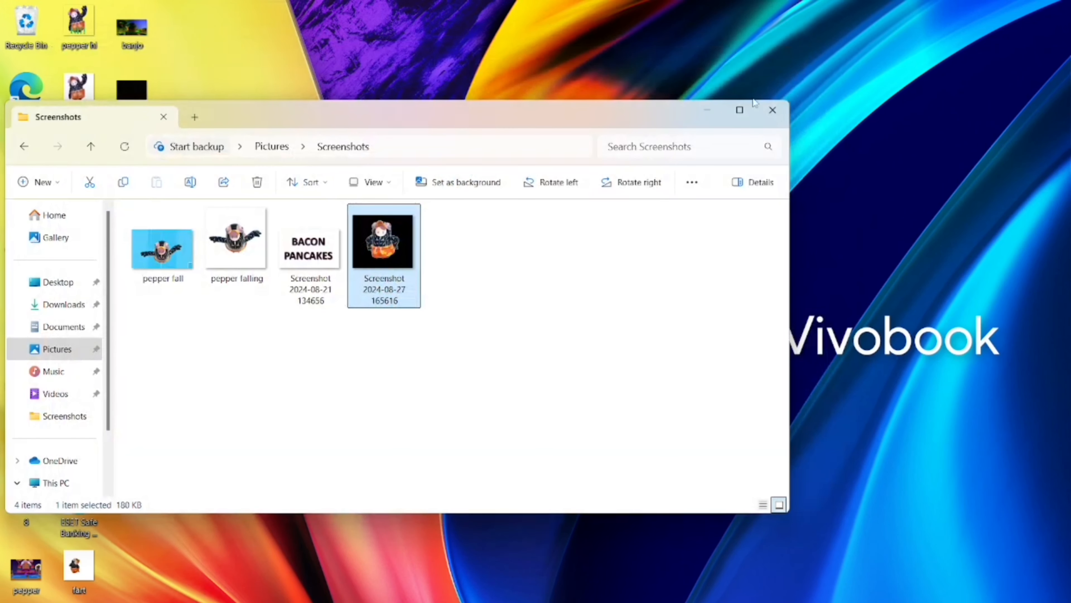
pyautogui.rightClick(385, 250)
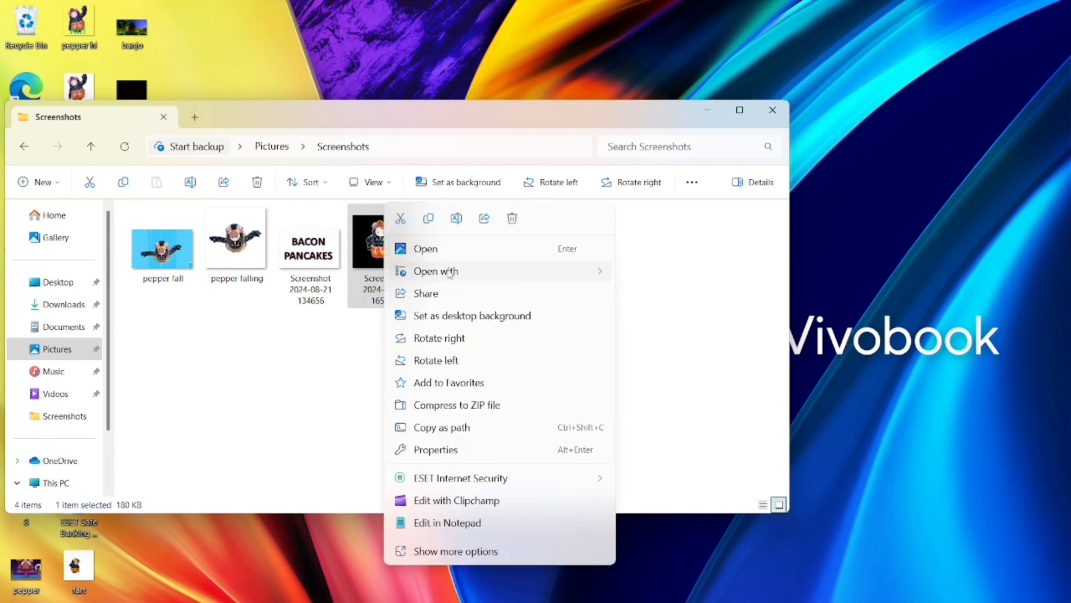
pyautogui.moveTo(450, 274)
pyautogui.click(668, 274)
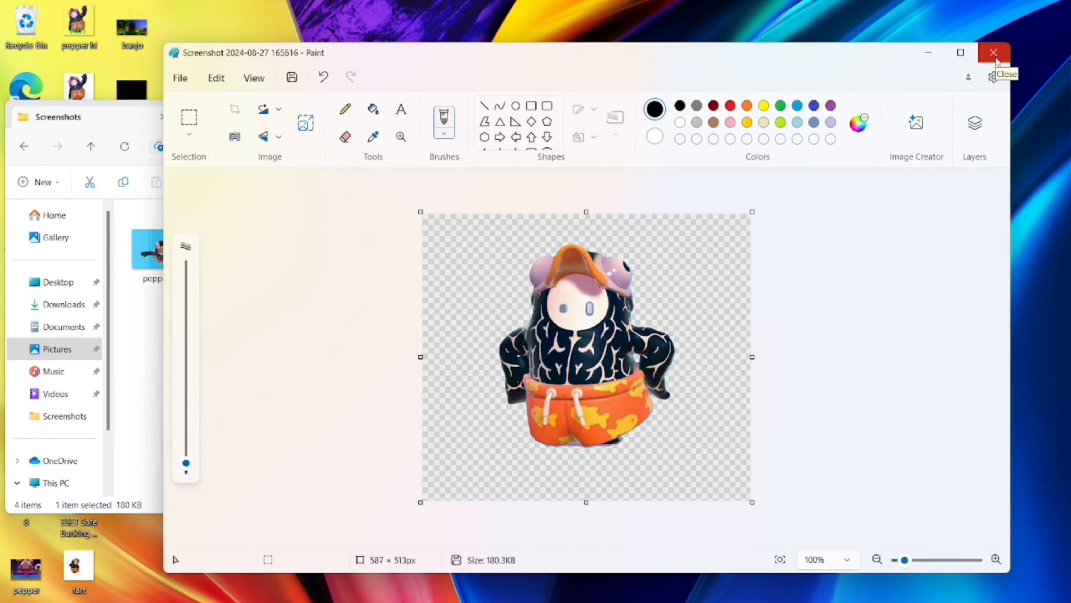
pyautogui.click(994, 53)
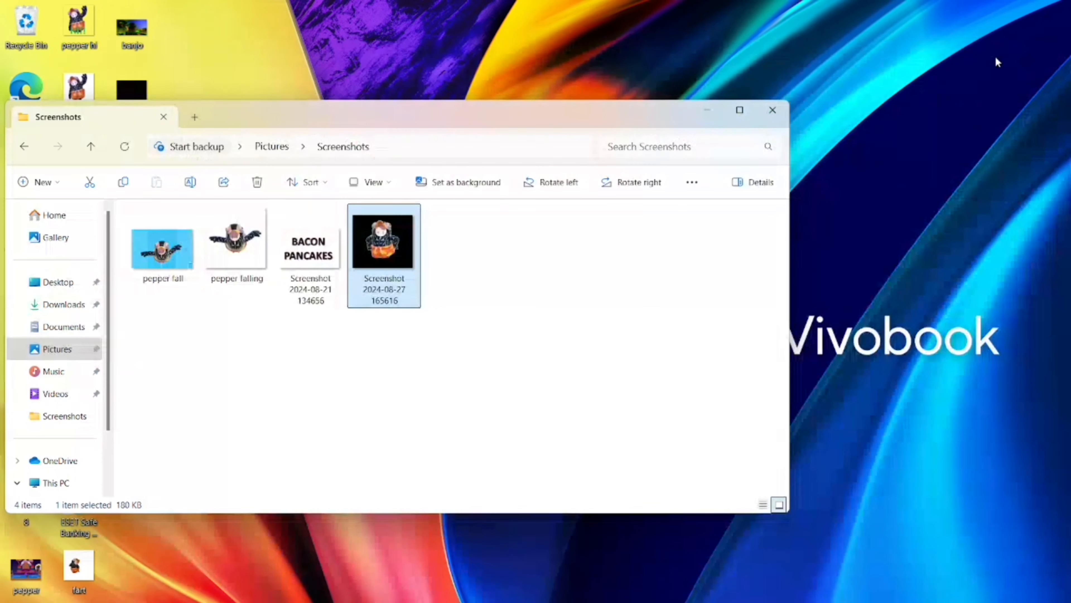
pyautogui.rightClick(386, 238)
pyautogui.moveTo(437, 267)
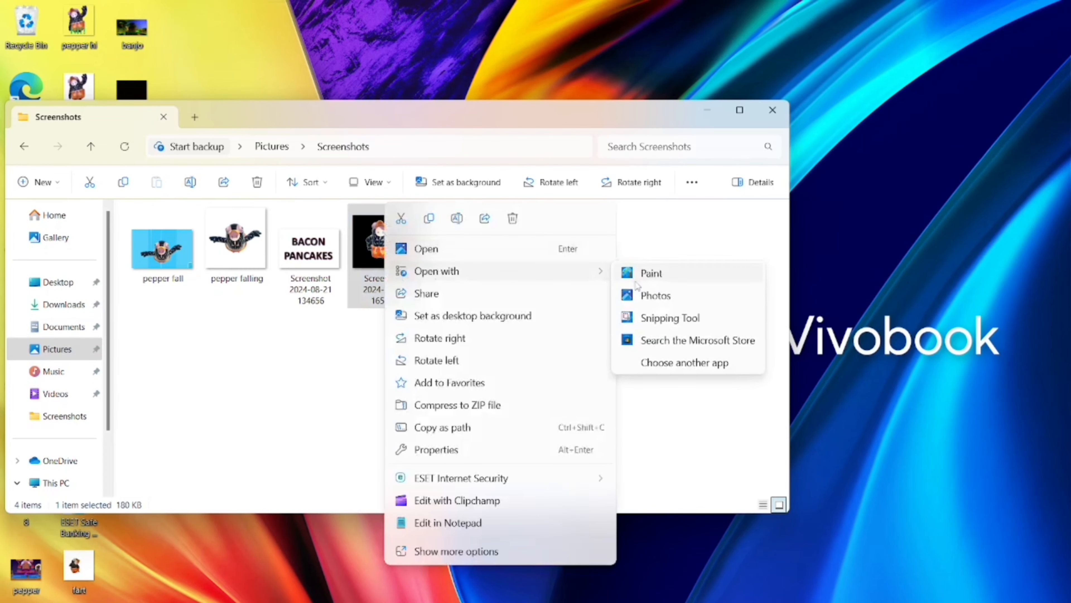
pyautogui.click(674, 282)
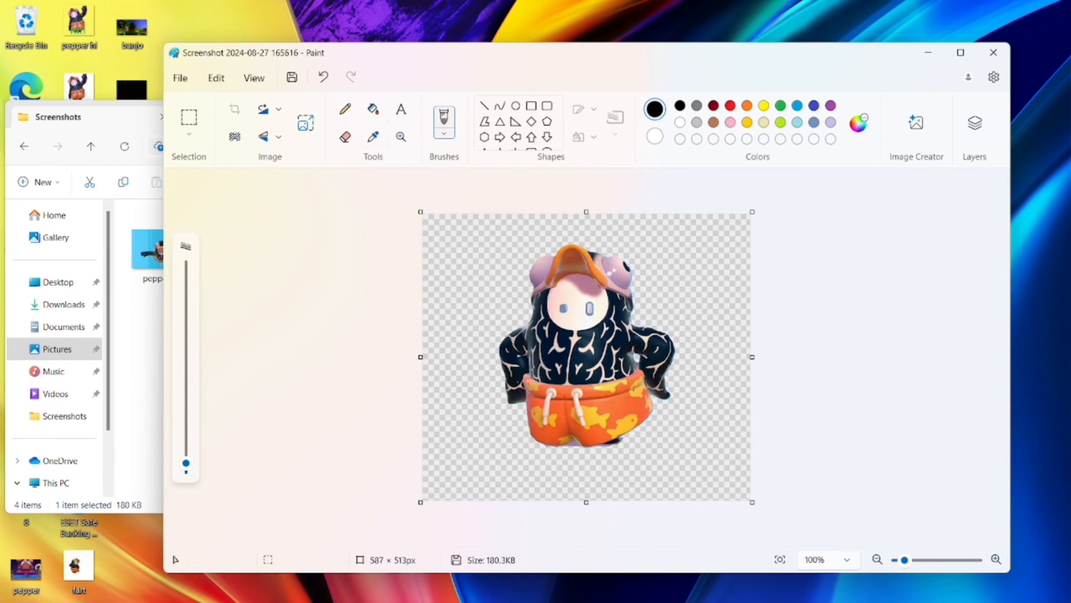
# Search the computer for Word and switch to it.
pyautogui.press('super')
pyautogui.write('wor')
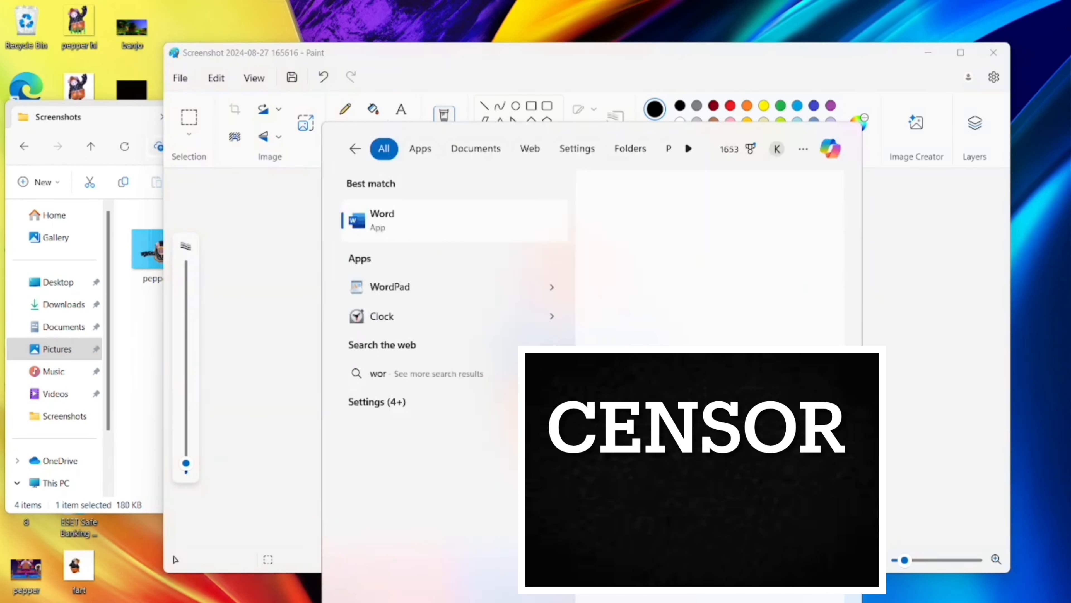
pyautogui.write('d')
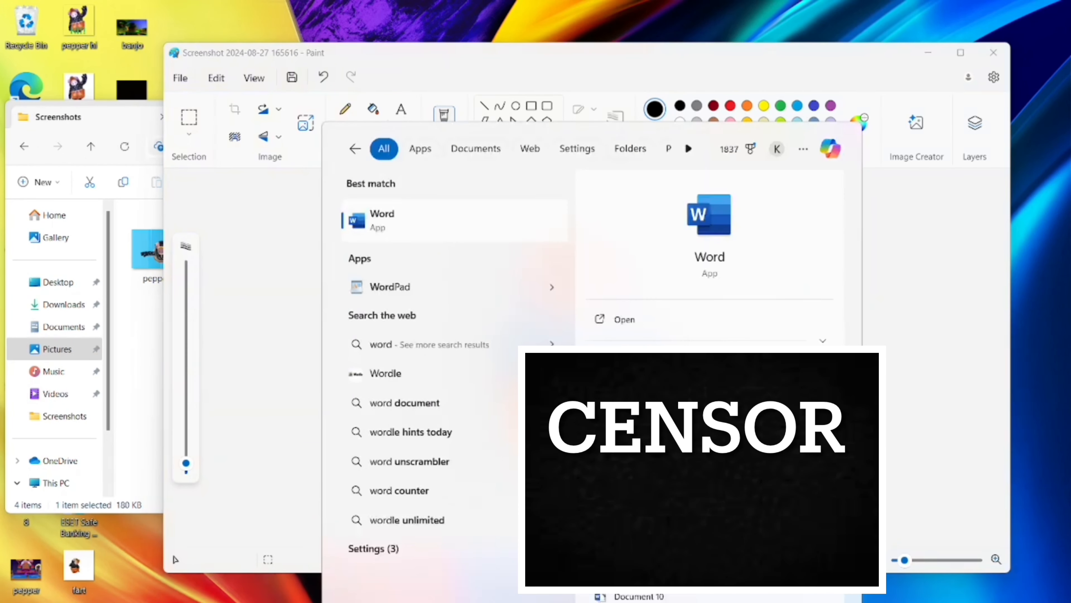
pyautogui.click(400, 225)
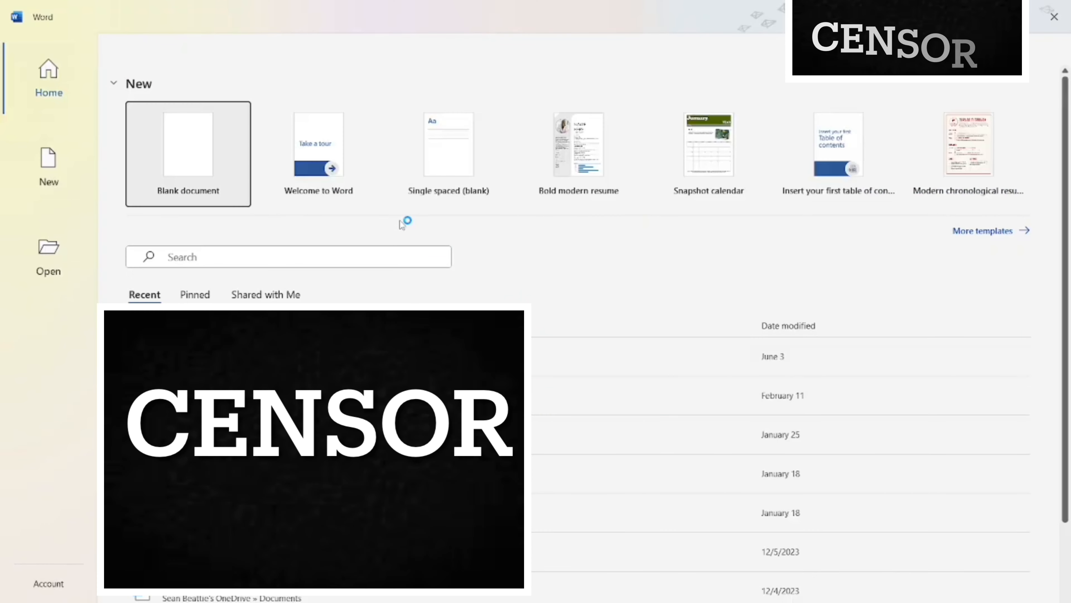
# Create a blank document.
pyautogui.click(208, 165)
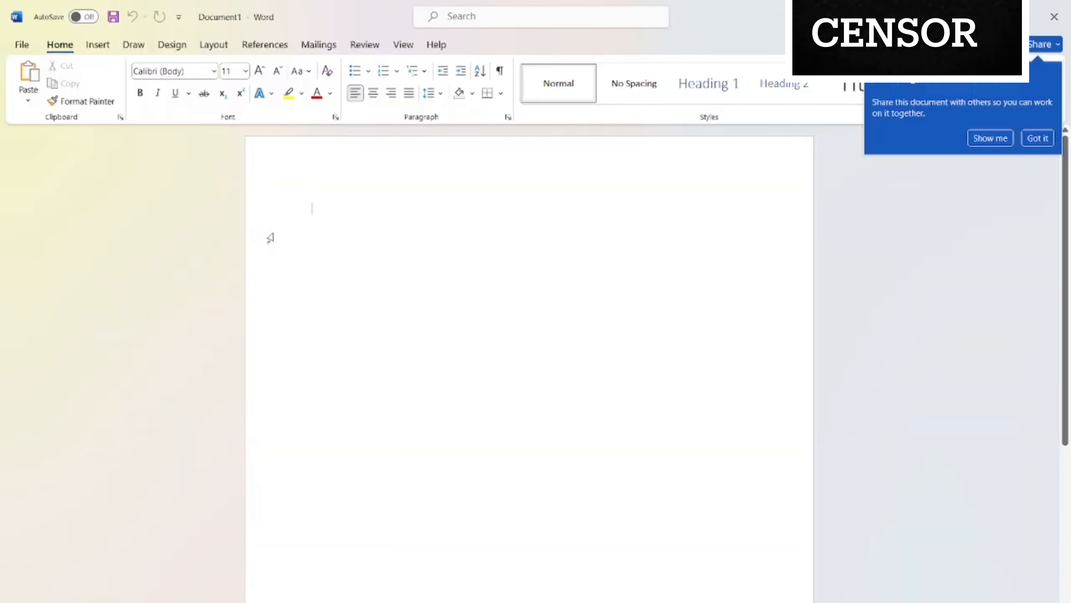
pyautogui.hotkey('ctrl', 'v')
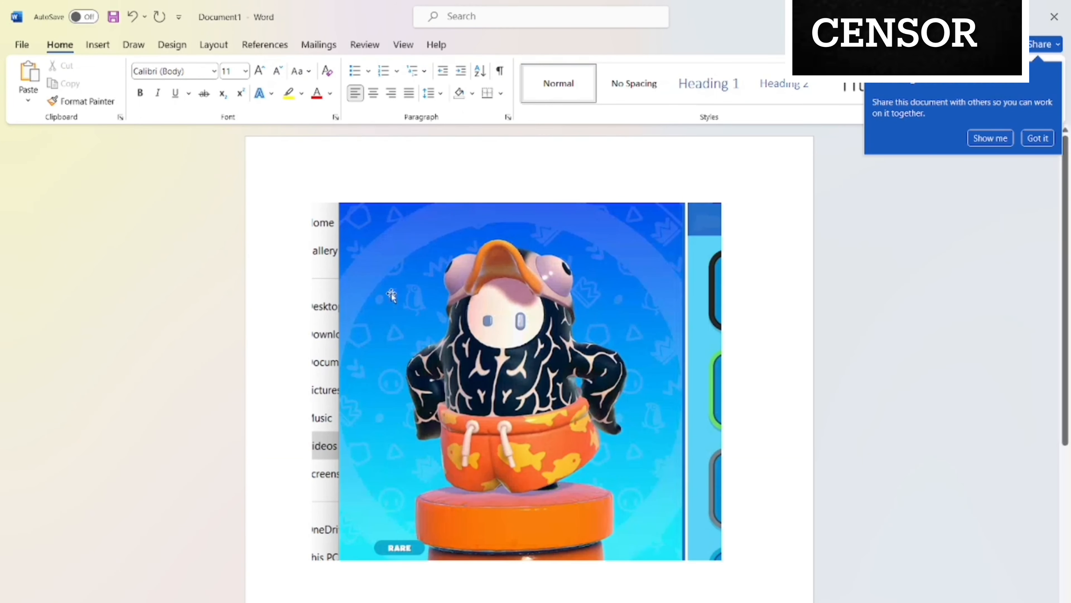
pyautogui.click(401, 304)
pyautogui.press('Delete')
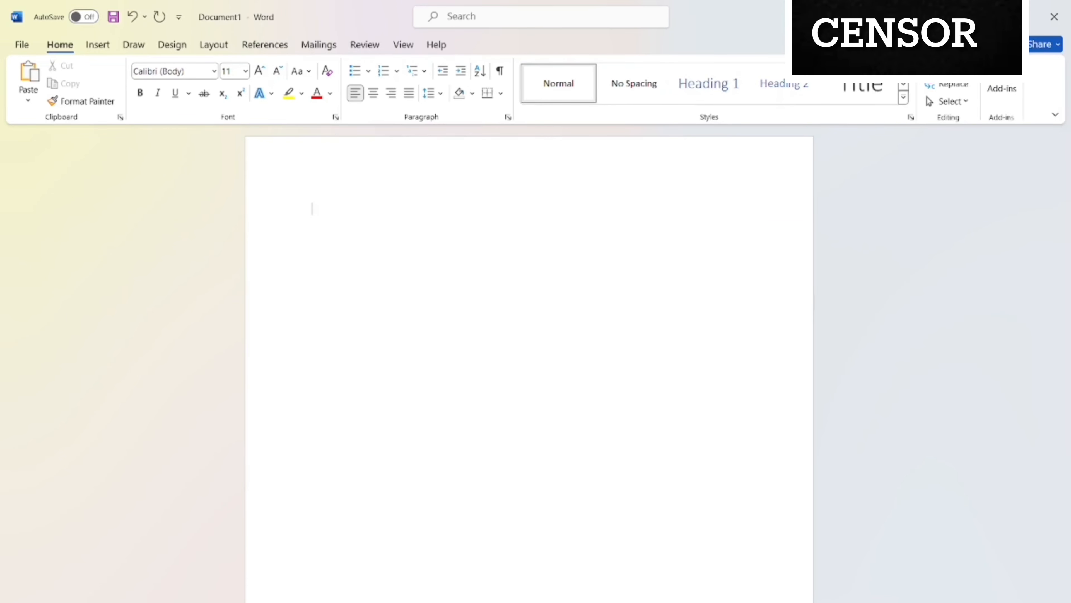
pyautogui.hotkey('alt', 'Tab')
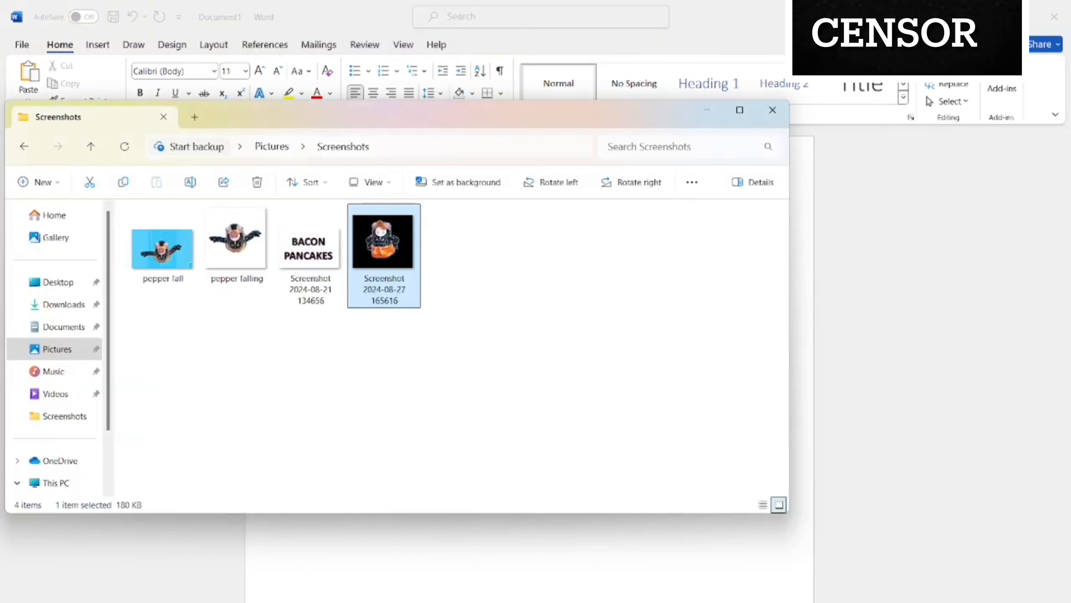
pyautogui.doubleClick(403, 249)
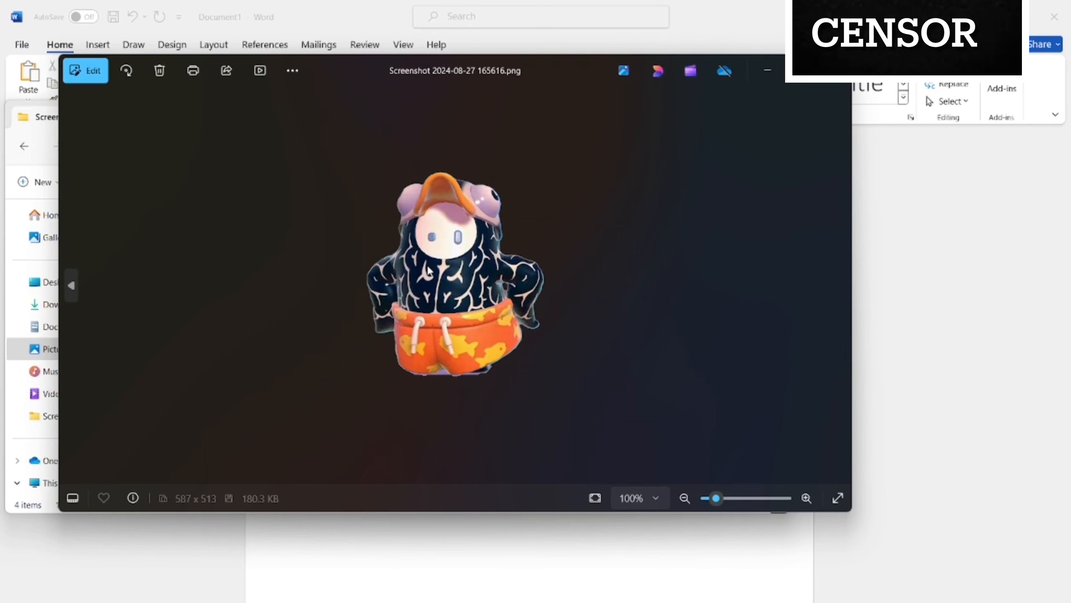
pyautogui.rightClick(427, 266)
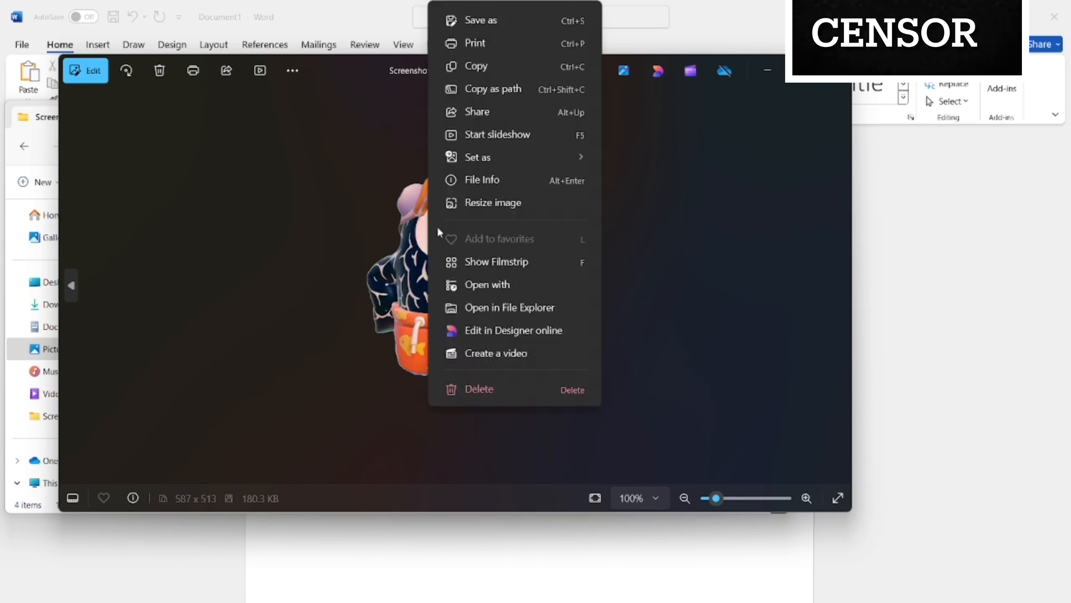
pyautogui.click(497, 66)
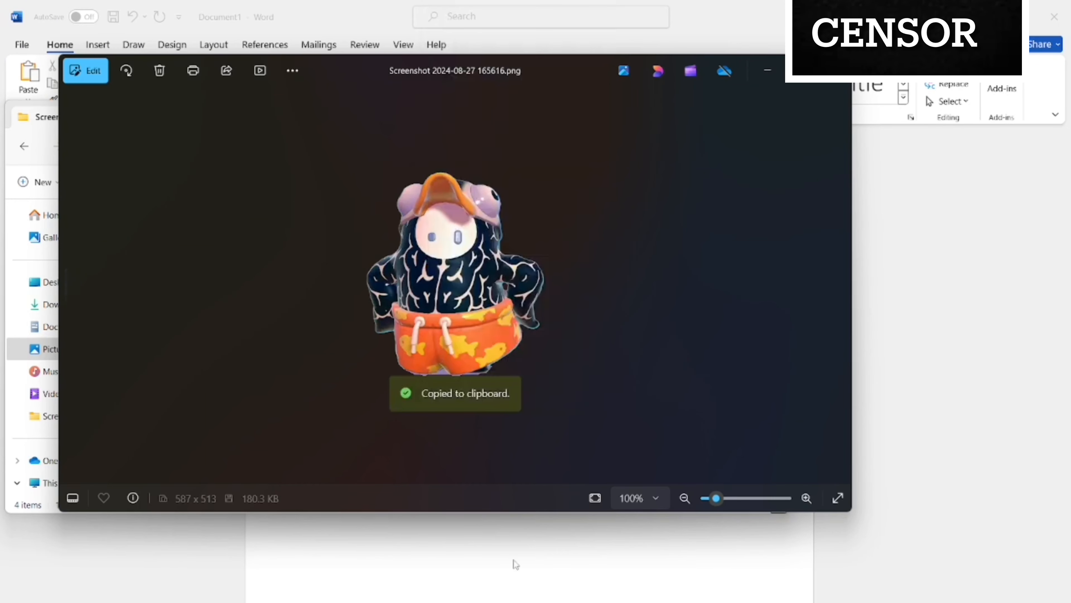
pyautogui.moveTo(771, 601)
pyautogui.click(771, 569)
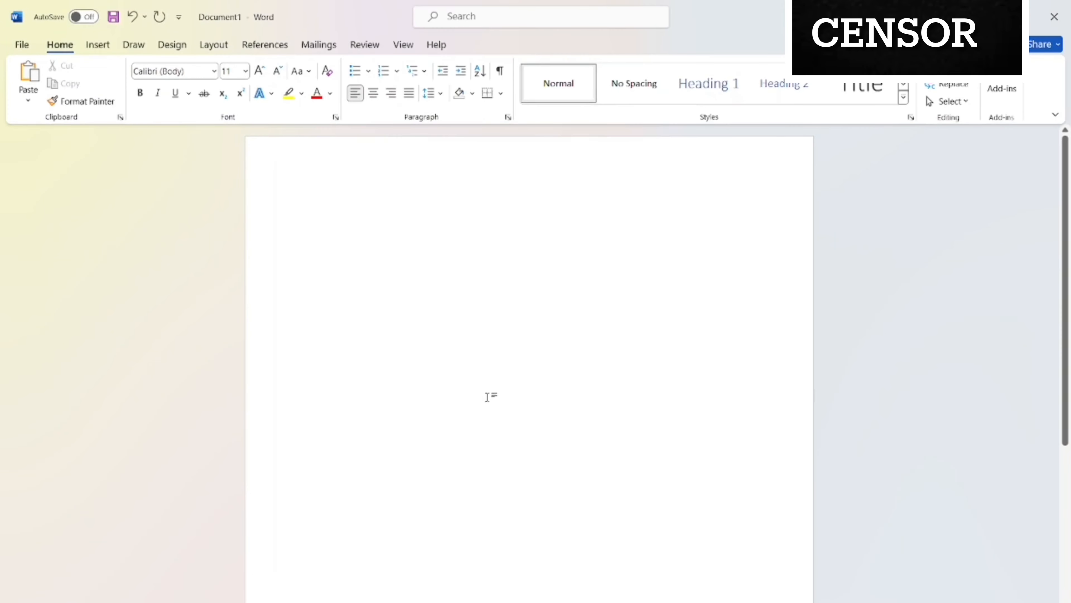
pyautogui.hotkey('ctrl', 'v')
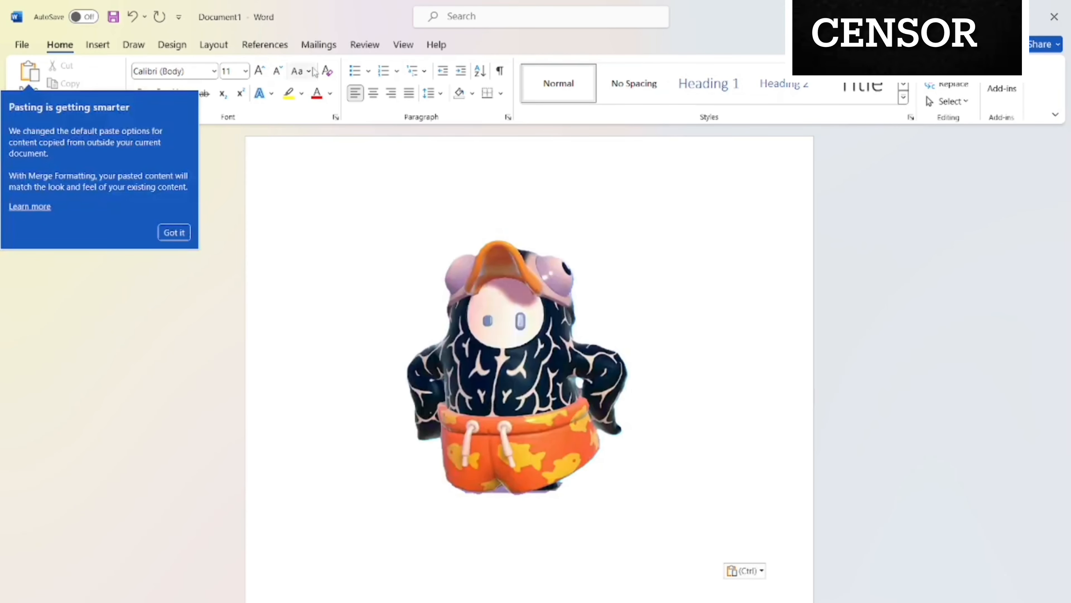
# Find the Insert WordArt command and add WordArt with blue Accent 5 fill, white outline and blue hard shadow.
pyautogui.click(485, 17)
pyautogui.write('clip')
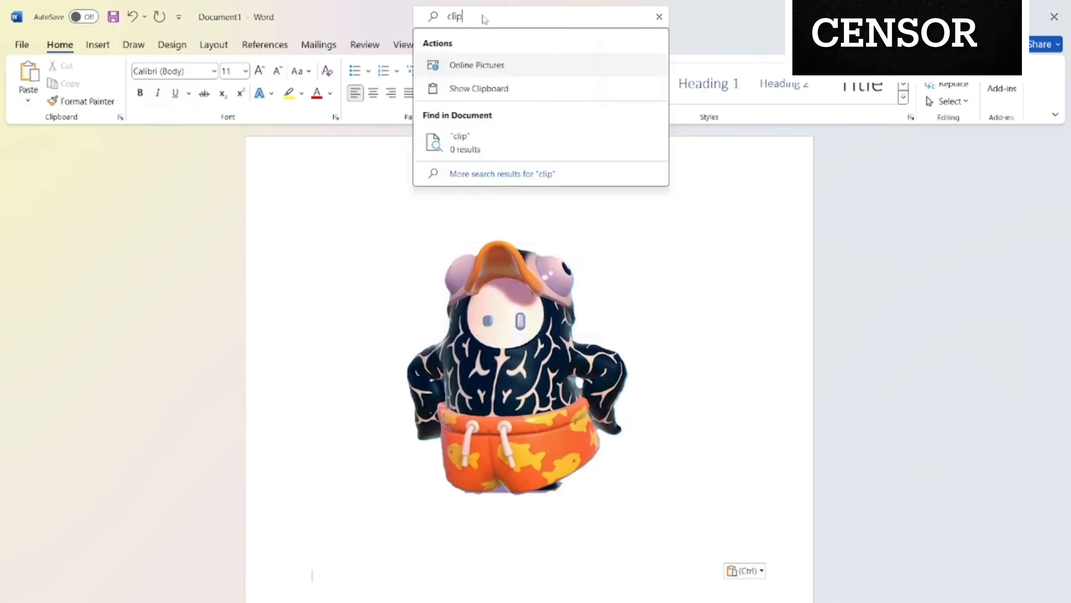
pyautogui.press('BackSpace')
pyautogui.press('BackSpace')
pyautogui.press('BackSpace')
pyautogui.press('BackSpace')
pyautogui.write('w')
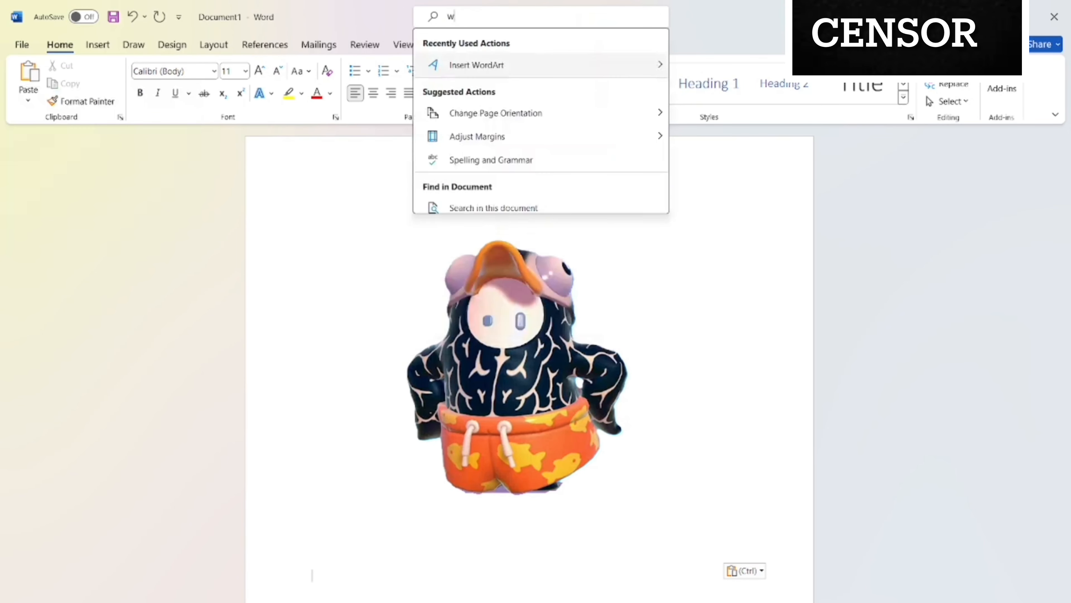
pyautogui.write('orda')
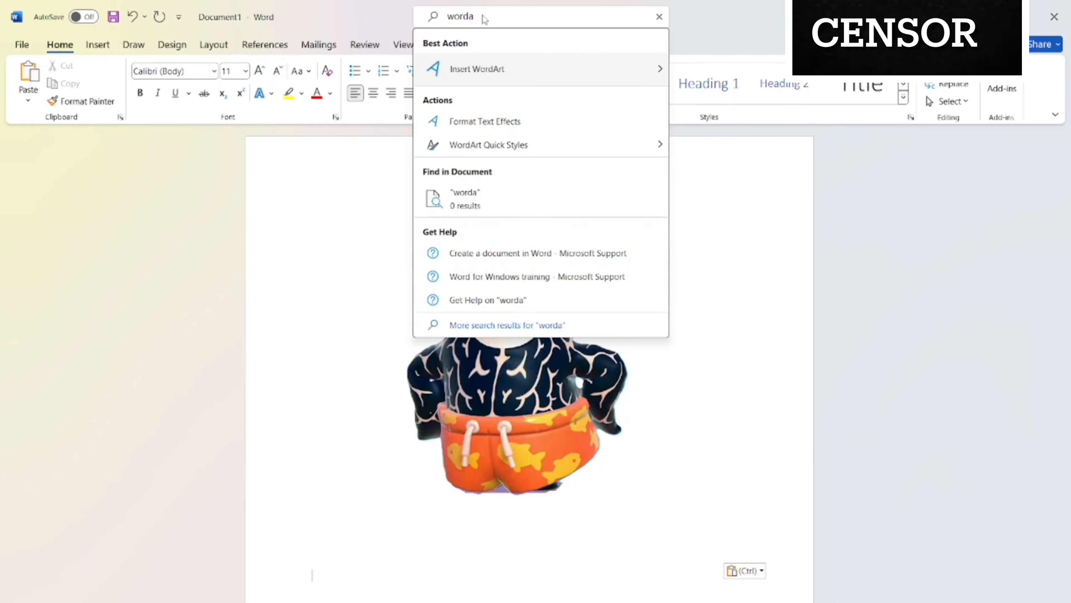
pyautogui.moveTo(486, 78)
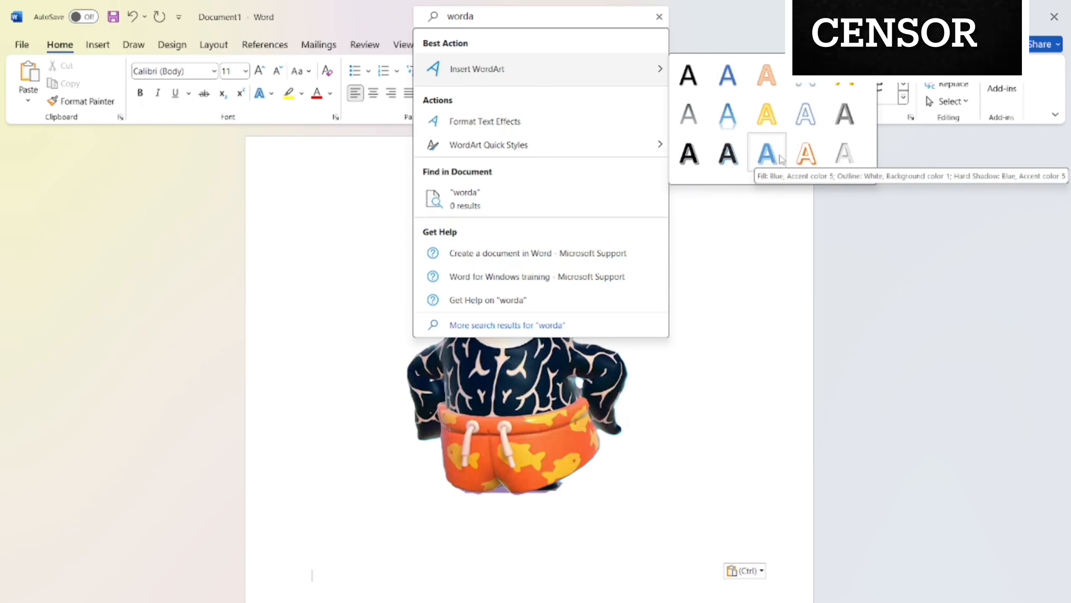
pyautogui.click(766, 153)
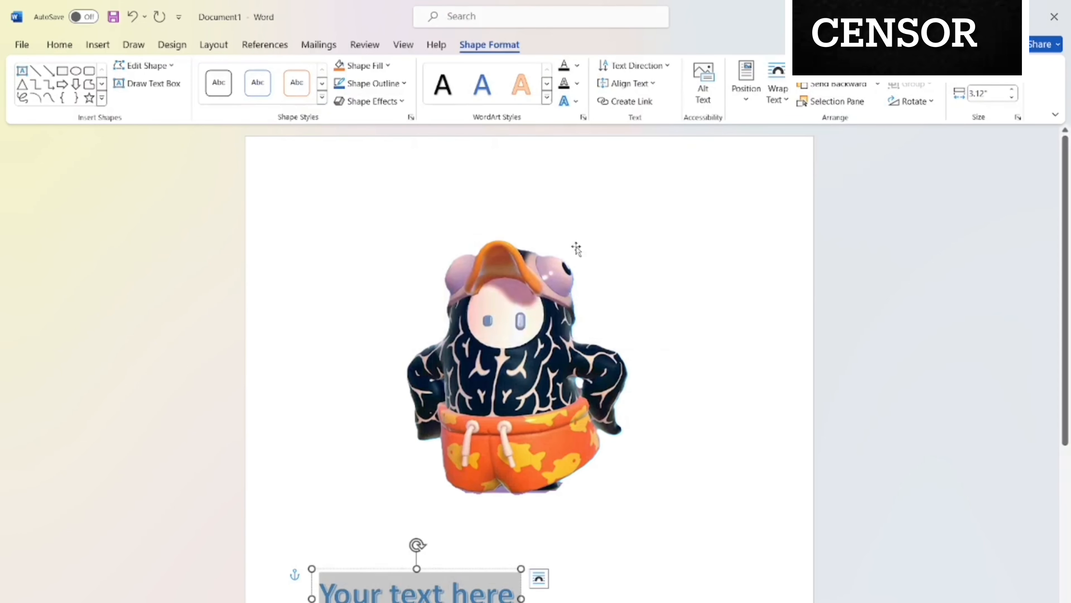
# Replace the WordArt placeholder text with "REALLY??".
pyautogui.write('RE')
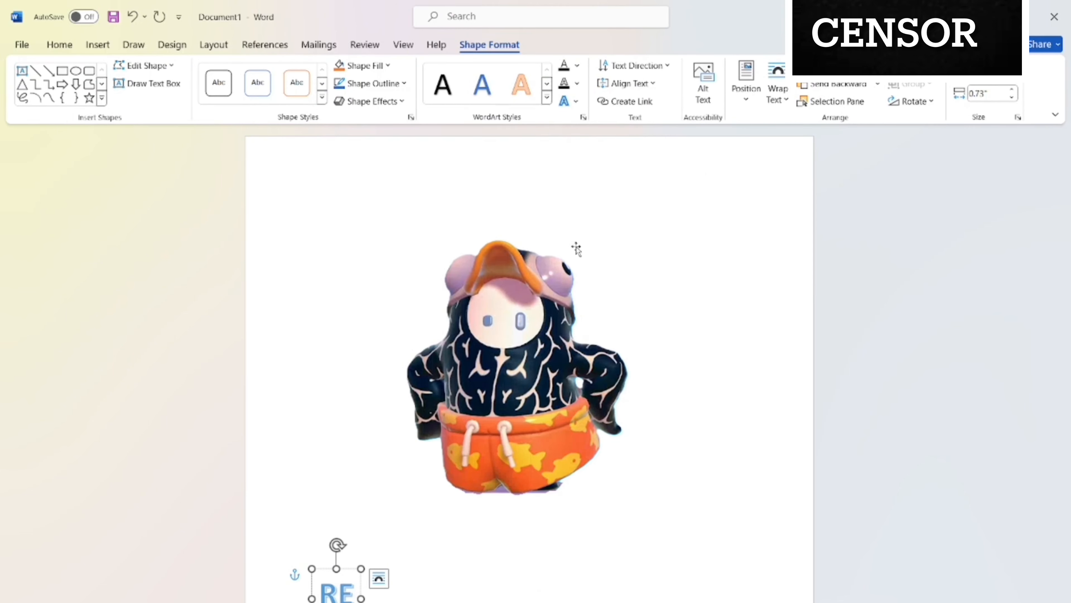
pyautogui.write('ALLY')
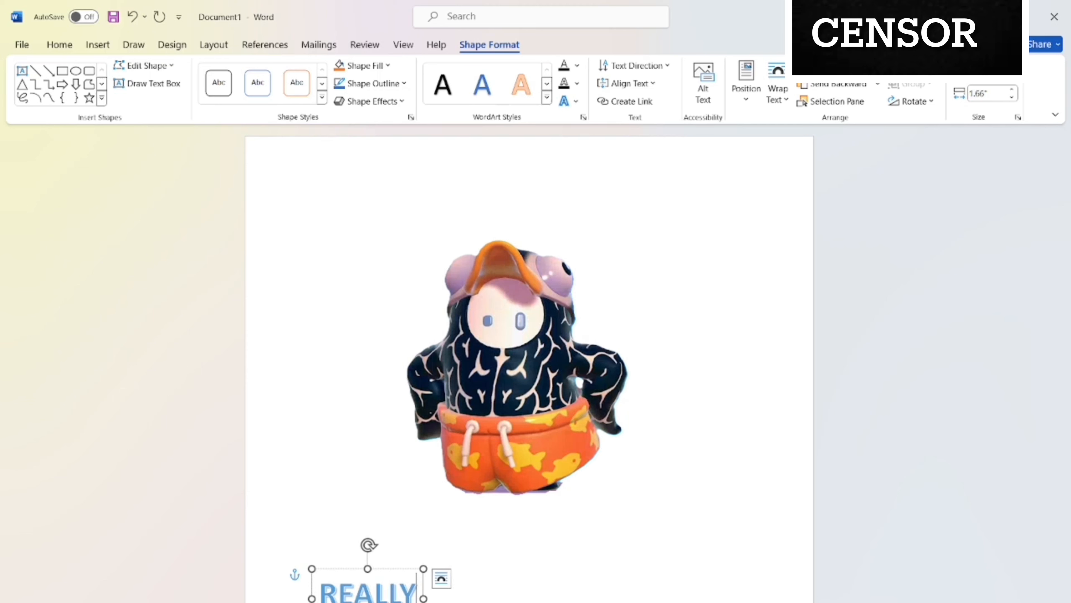
pyautogui.write('??')
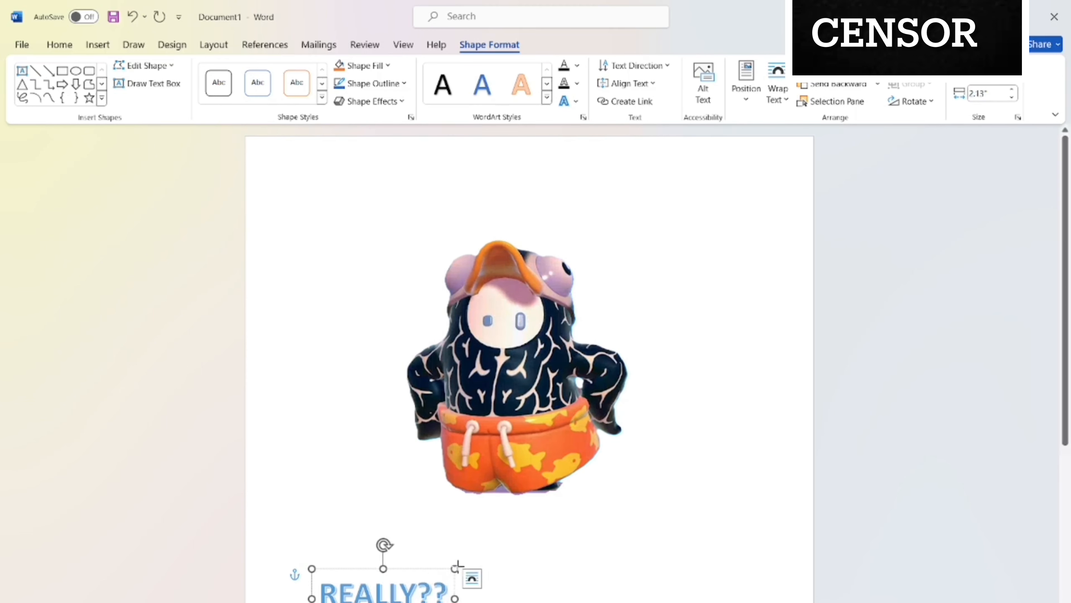
# Set the WordArt text's font size to 48 and widen its box to about 5.12 inches.
pyautogui.moveTo(454, 569); pyautogui.dragTo(332, 563)
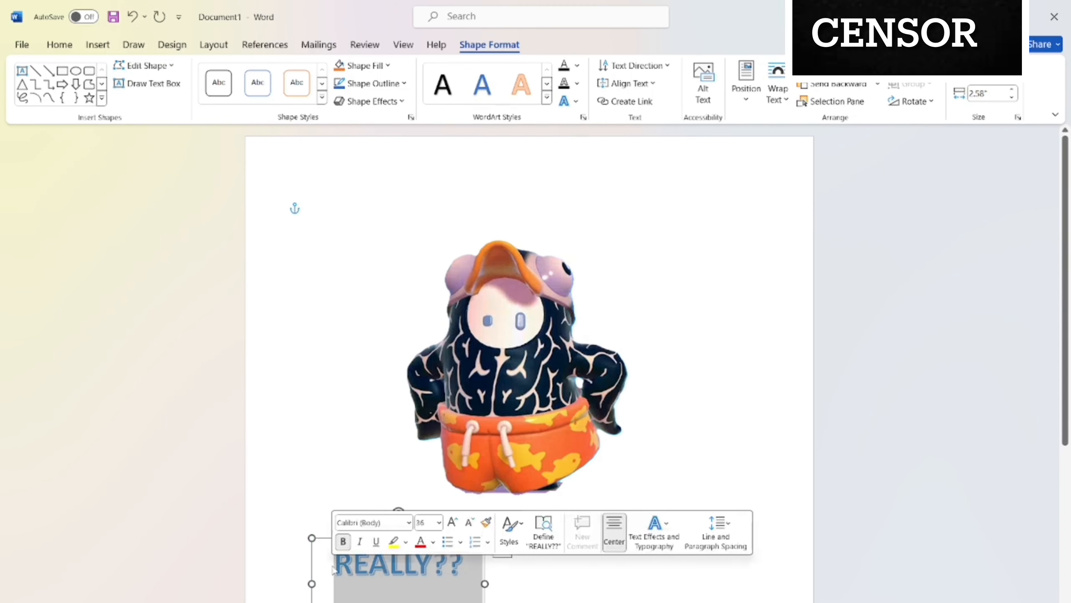
pyautogui.click(439, 522)
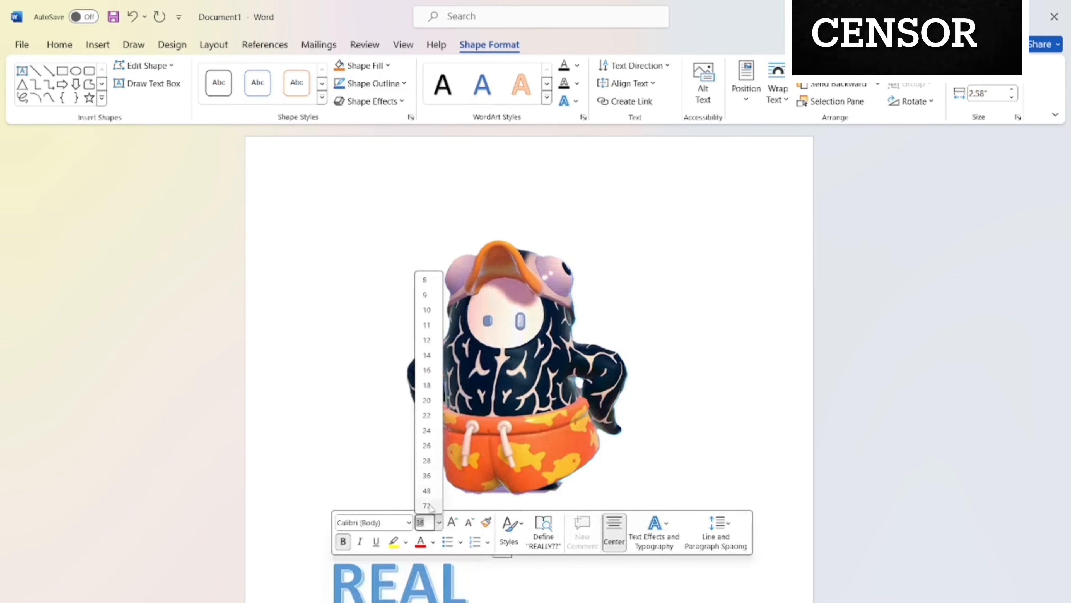
pyautogui.click(426, 491)
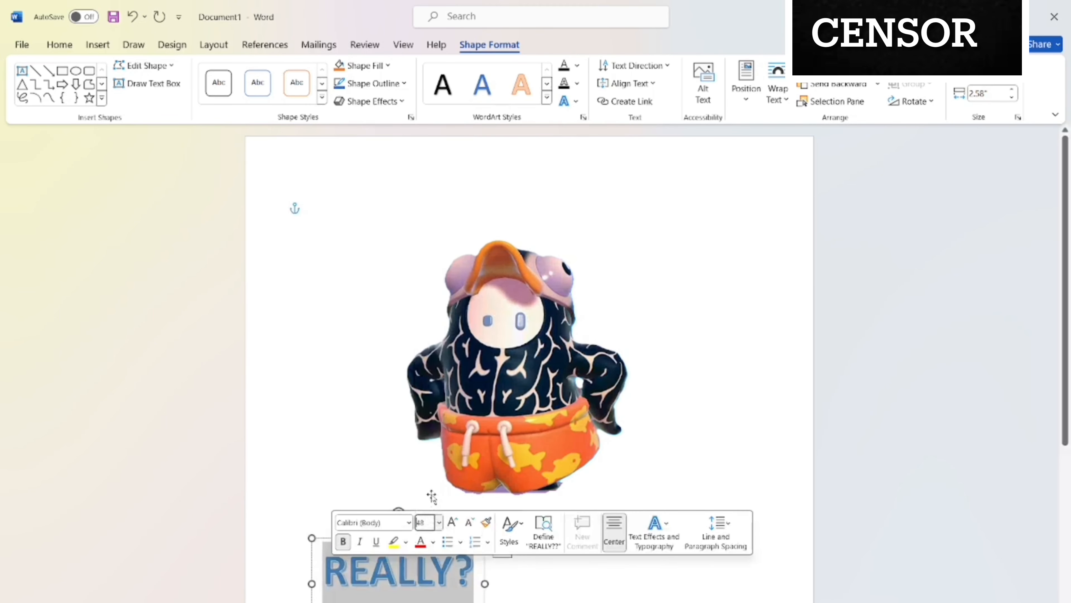
pyautogui.click(561, 593)
pyautogui.click(486, 584)
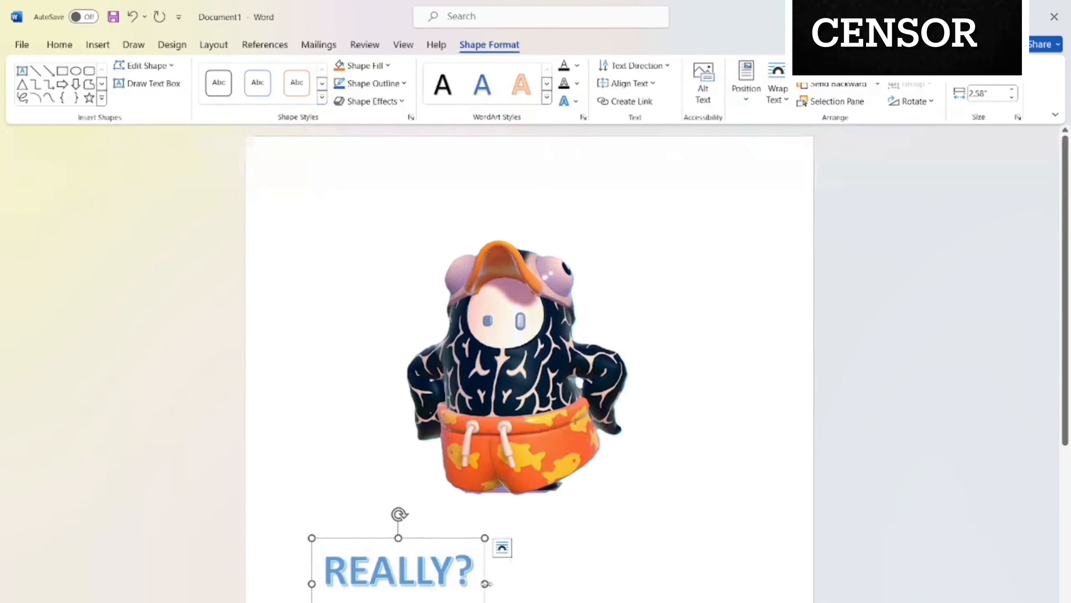
pyautogui.moveTo(486, 583); pyautogui.dragTo(654, 583)
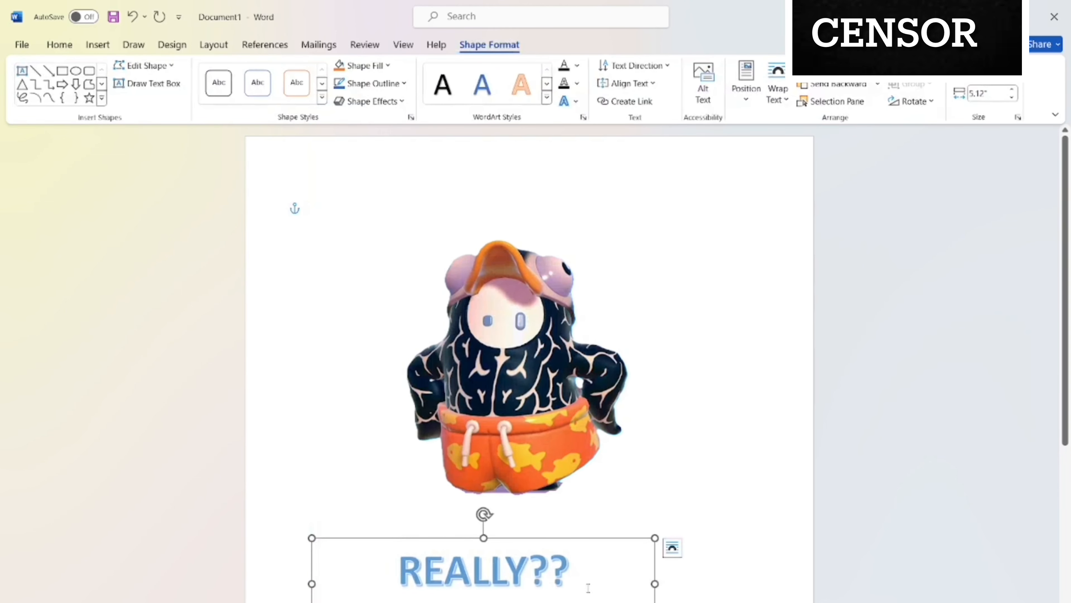
# Set the font size of both the word "REALLY" and its question marks to 58.
pyautogui.click(505, 551)
pyautogui.click(493, 464)
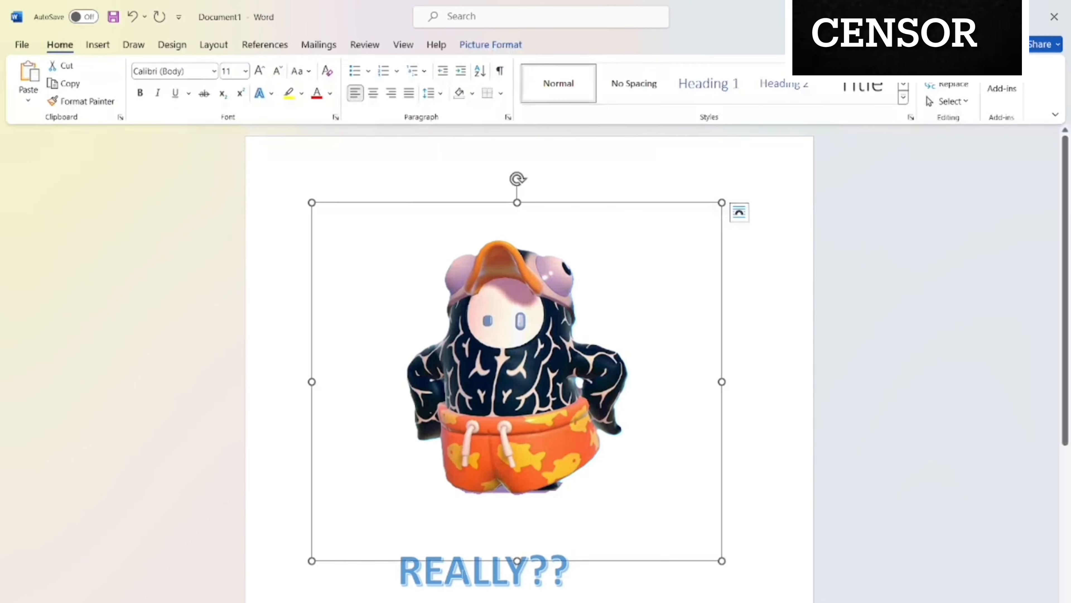
pyautogui.click(463, 580)
pyautogui.doubleClick(462, 579)
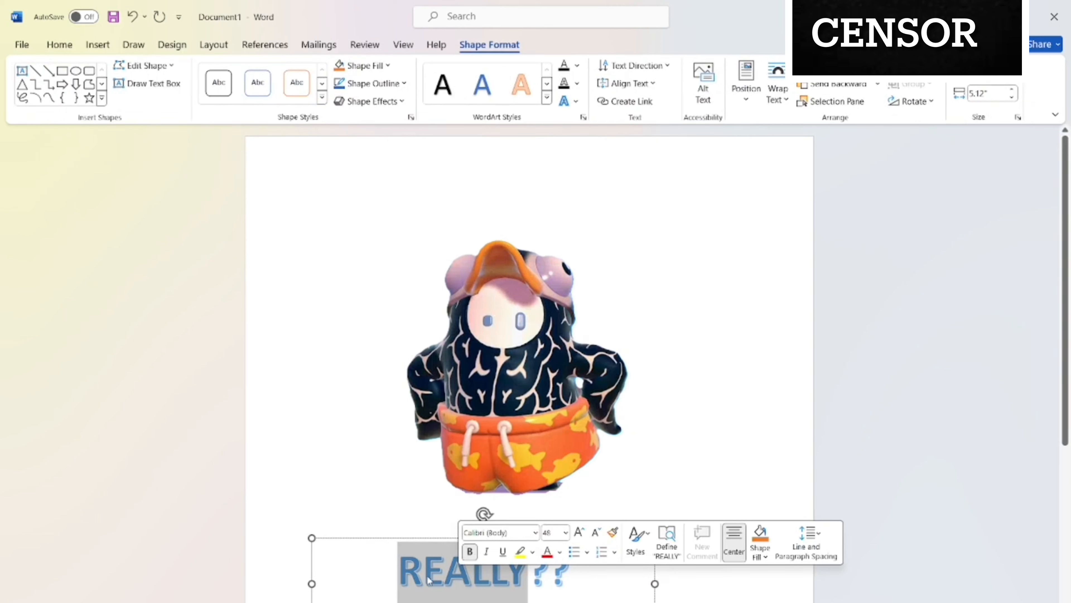
pyautogui.click(565, 532)
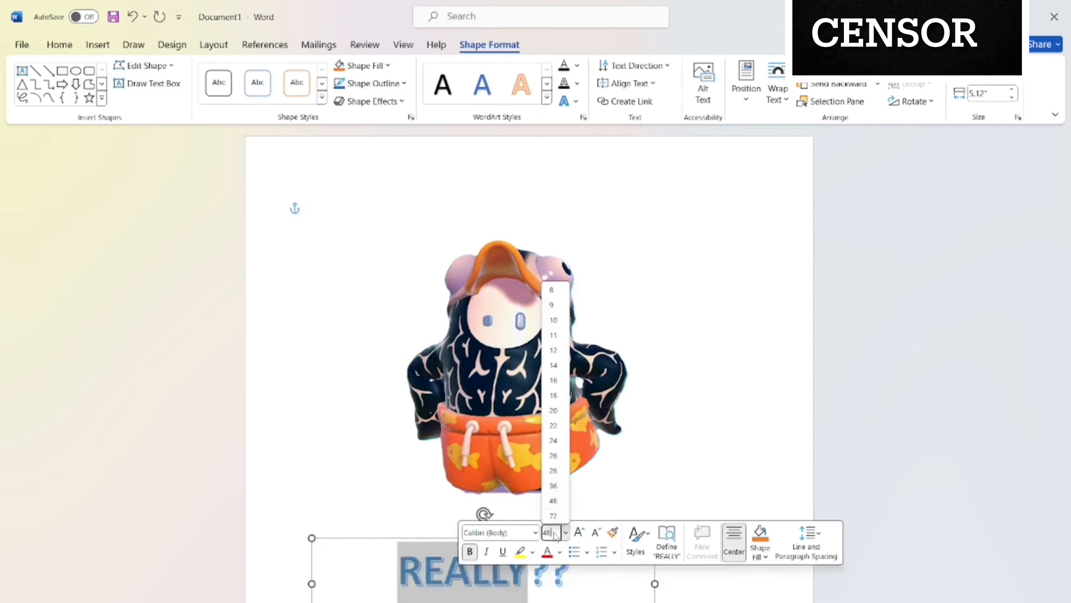
pyautogui.moveTo(554, 535); pyautogui.dragTo(527, 538)
pyautogui.write('58')
pyautogui.press('Return')
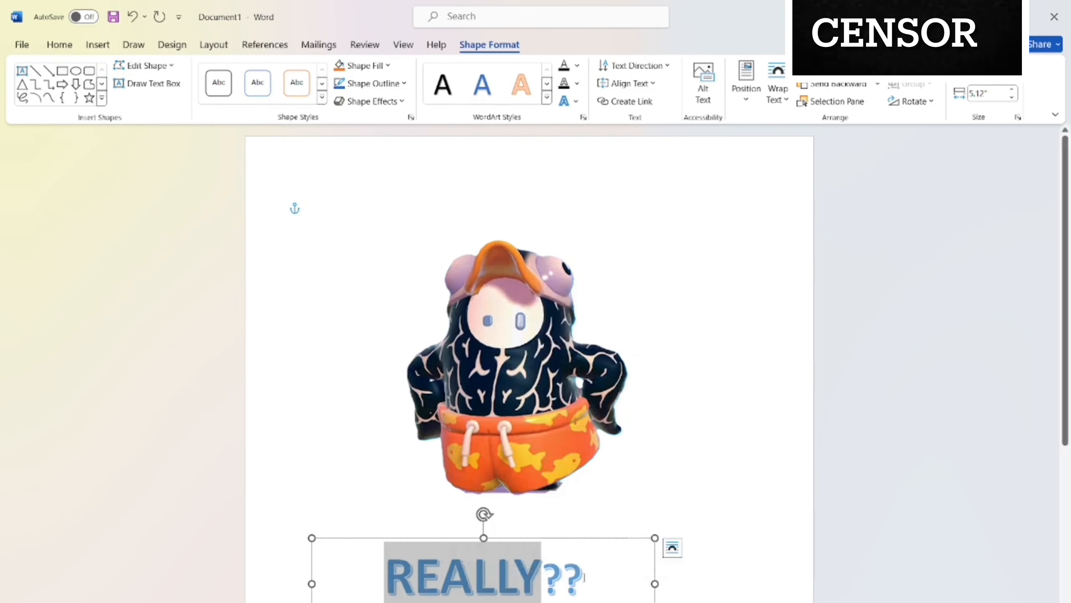
pyautogui.moveTo(584, 577); pyautogui.dragTo(544, 580)
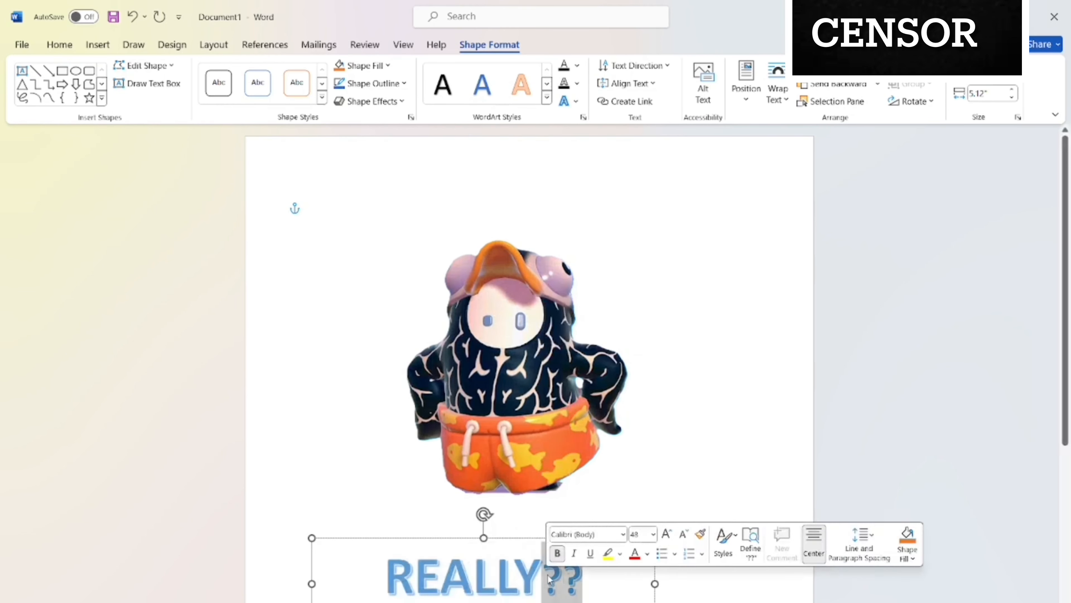
pyautogui.click(646, 534)
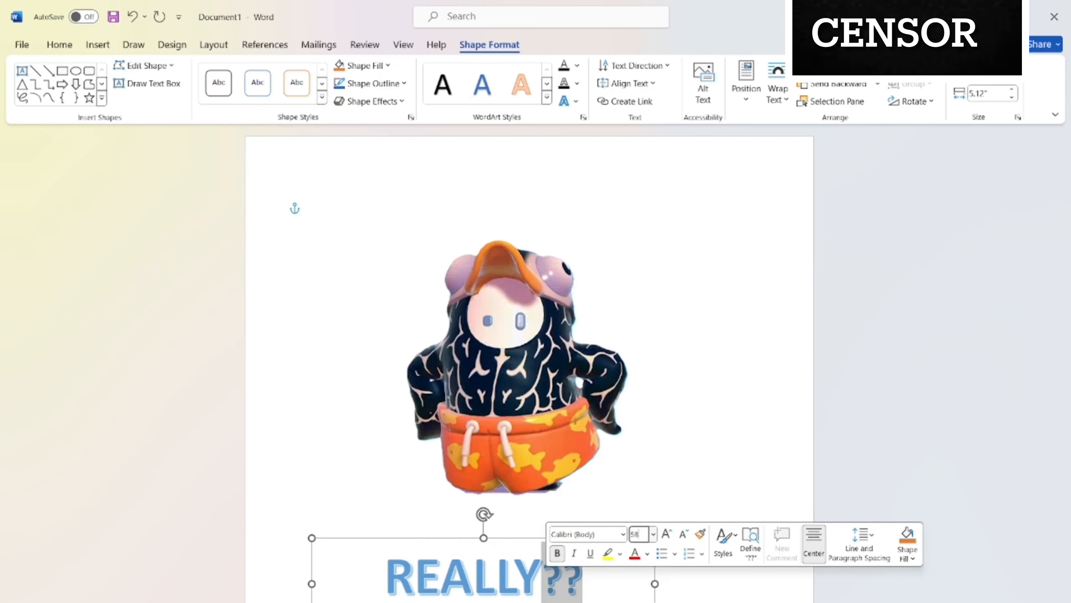
pyautogui.click(822, 430)
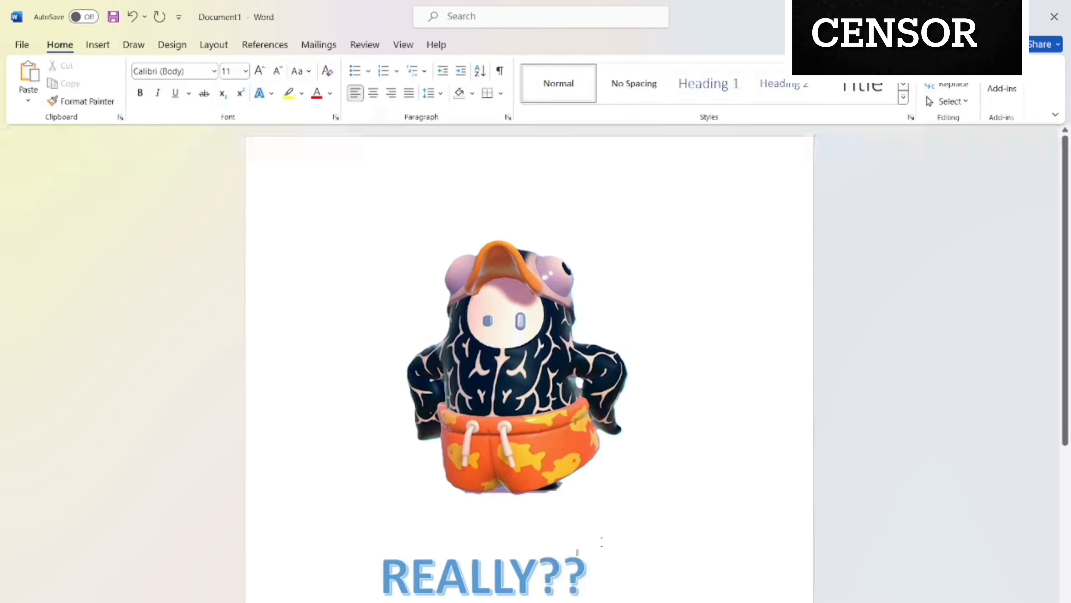
# Move the "REALLY??" WordArt up so that it overlaps the character's orange shorts.
pyautogui.click(512, 577)
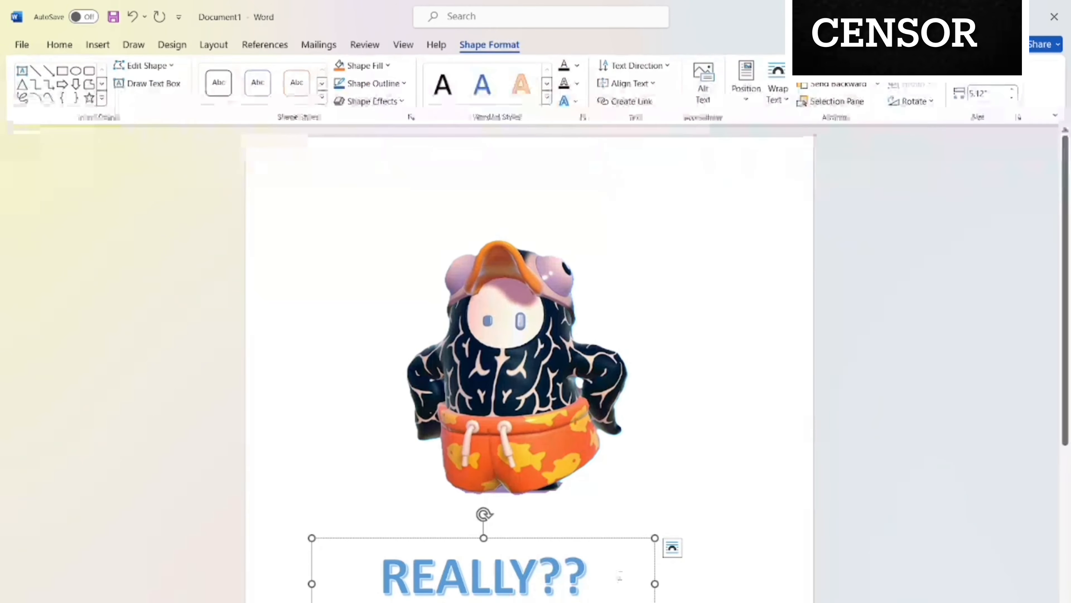
pyautogui.moveTo(654, 565); pyautogui.dragTo(691, 460)
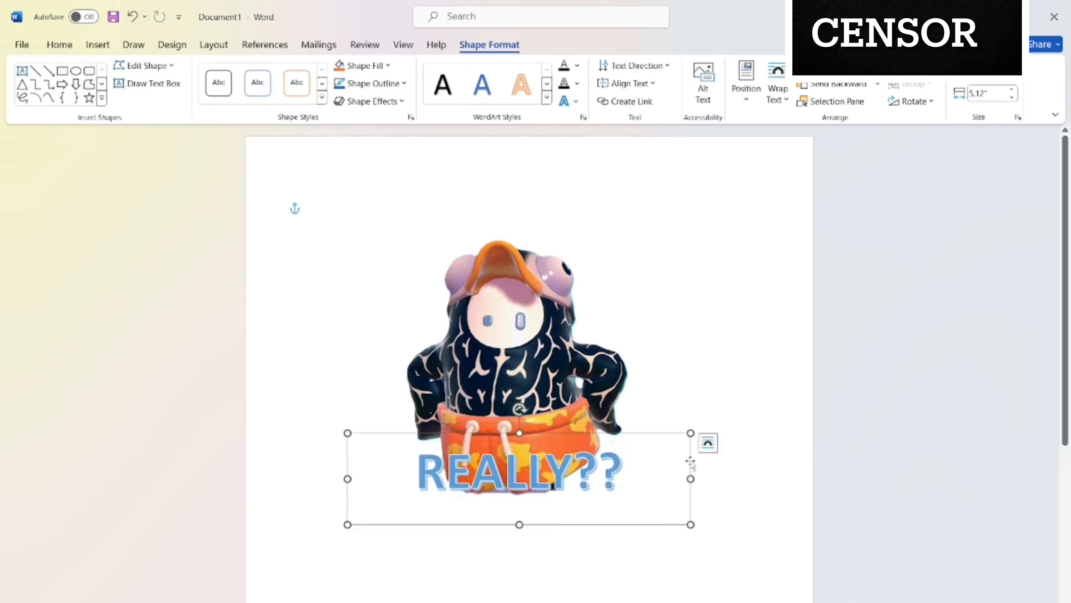
pyautogui.click(671, 465)
pyautogui.moveTo(692, 460); pyautogui.dragTo(695, 460)
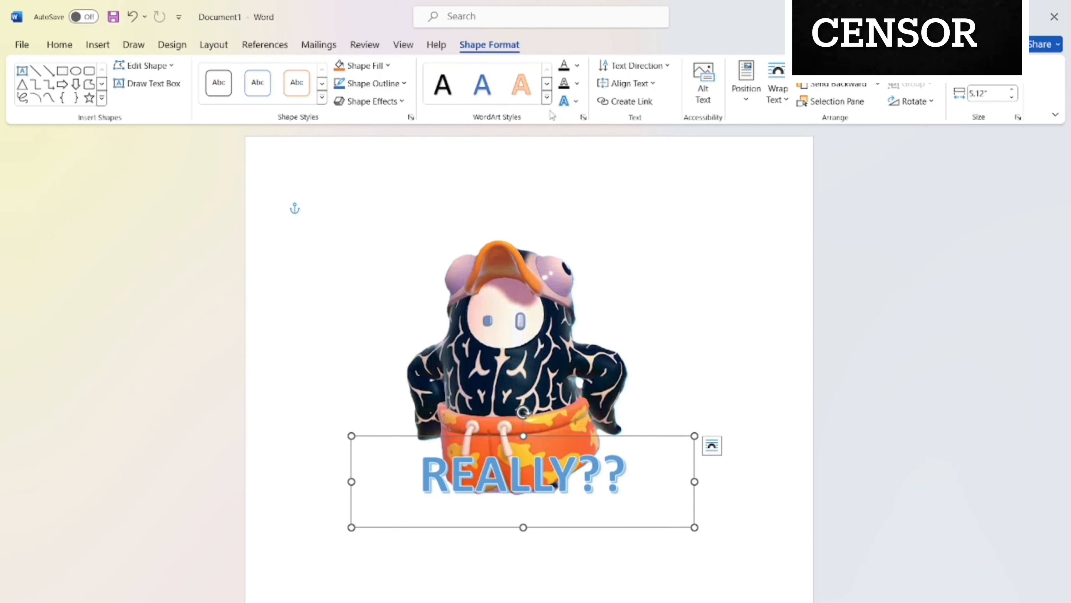
# Give the WordArt text a black outline and replace its wording with "MMMM".
pyautogui.click(577, 83)
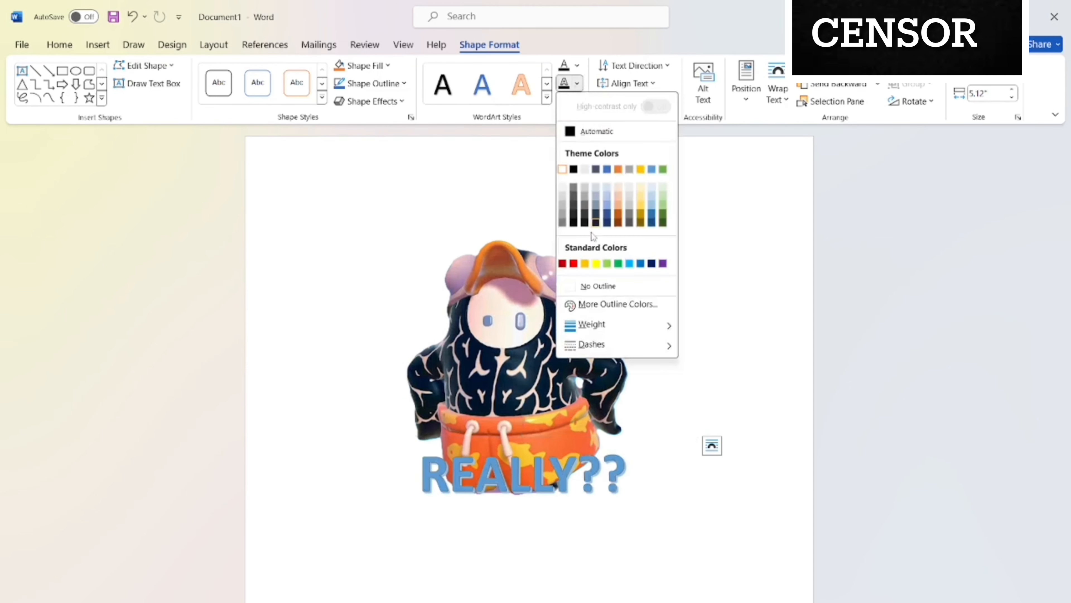
pyautogui.click(574, 168)
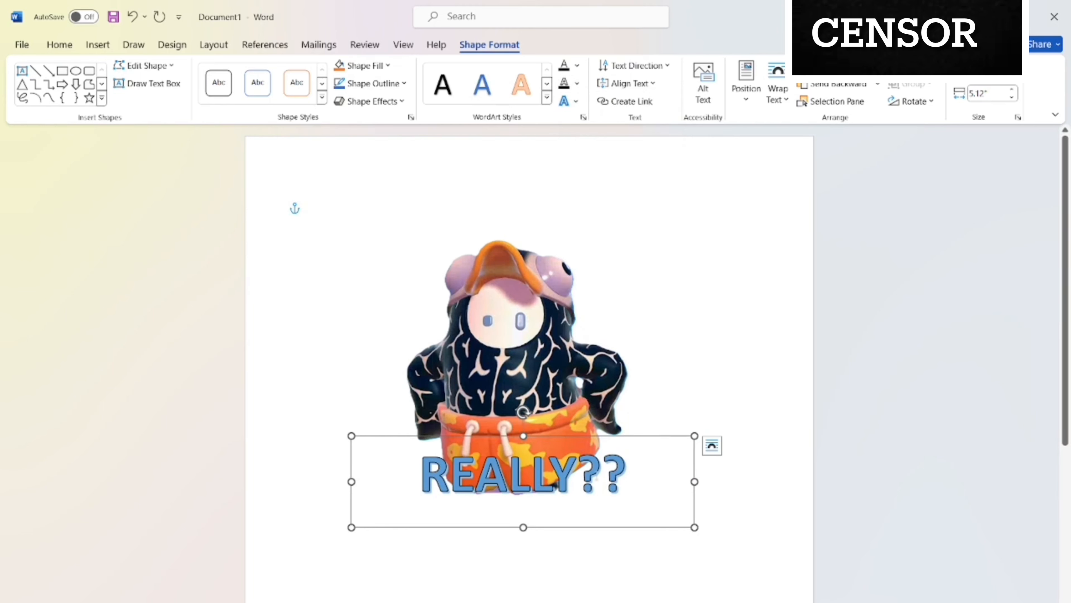
pyautogui.moveTo(576, 485); pyautogui.dragTo(452, 464)
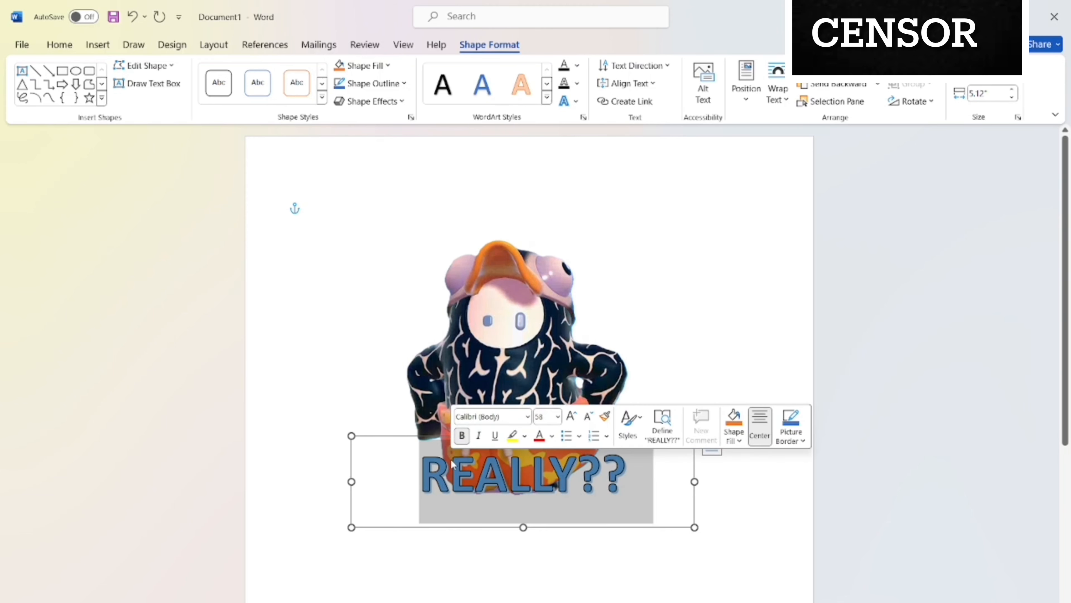
pyautogui.write('MMMM')
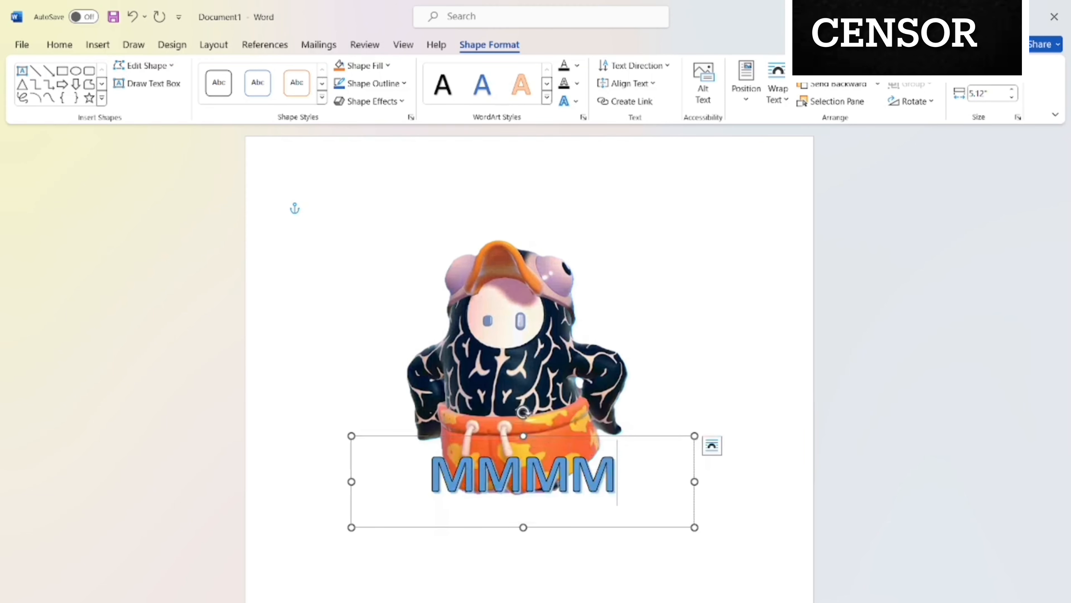
# Change the WordArt wording to "MMMHMM" and set the text's font size to 54.
pyautogui.press('BackSpace')
pyautogui.write('HMM')
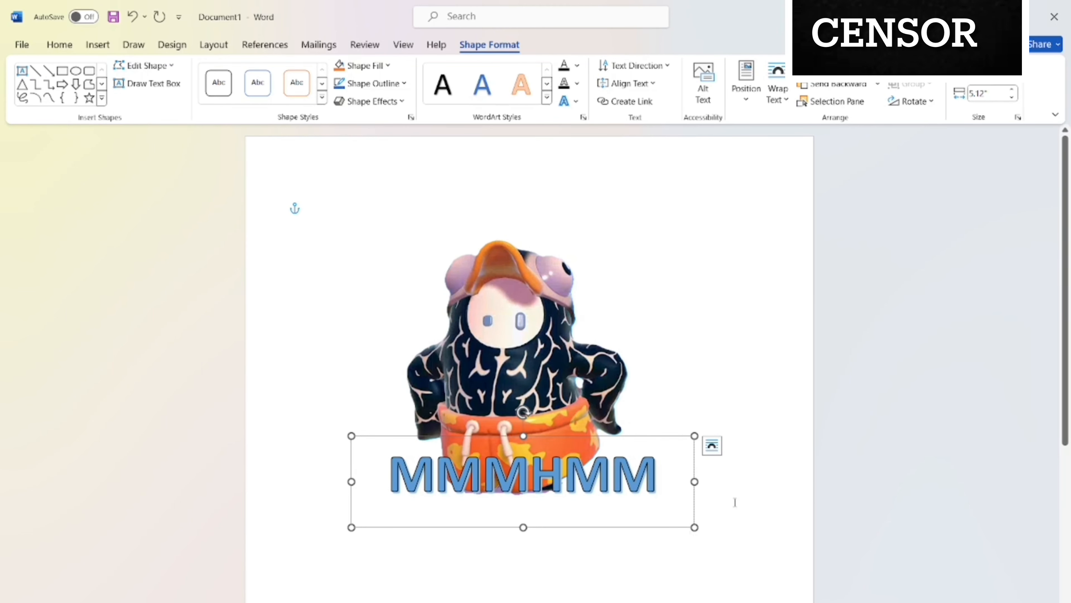
pyautogui.moveTo(670, 482); pyautogui.dragTo(282, 505)
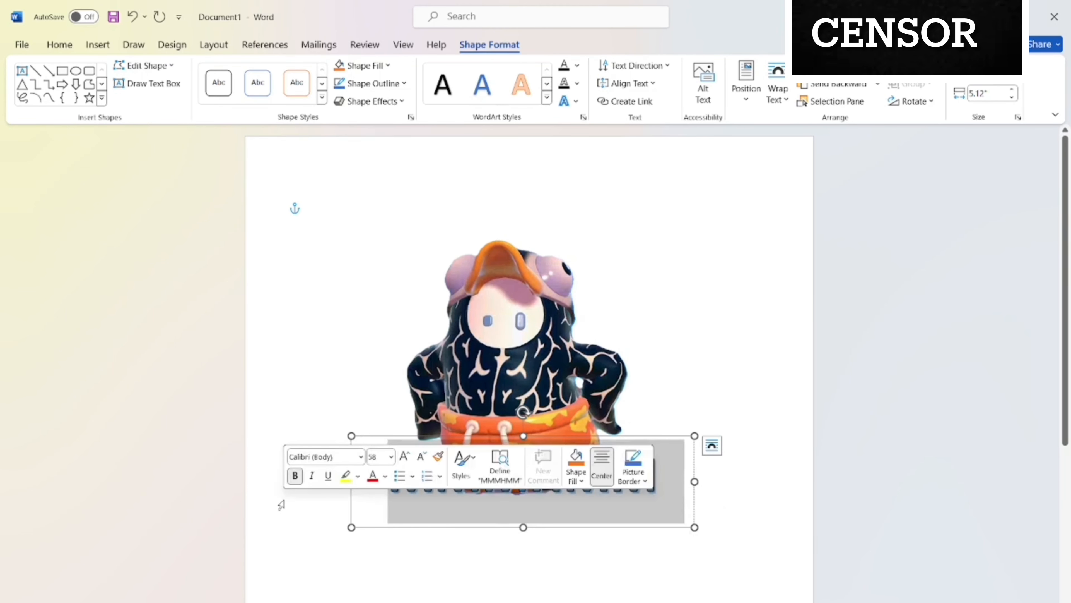
pyautogui.click(381, 454)
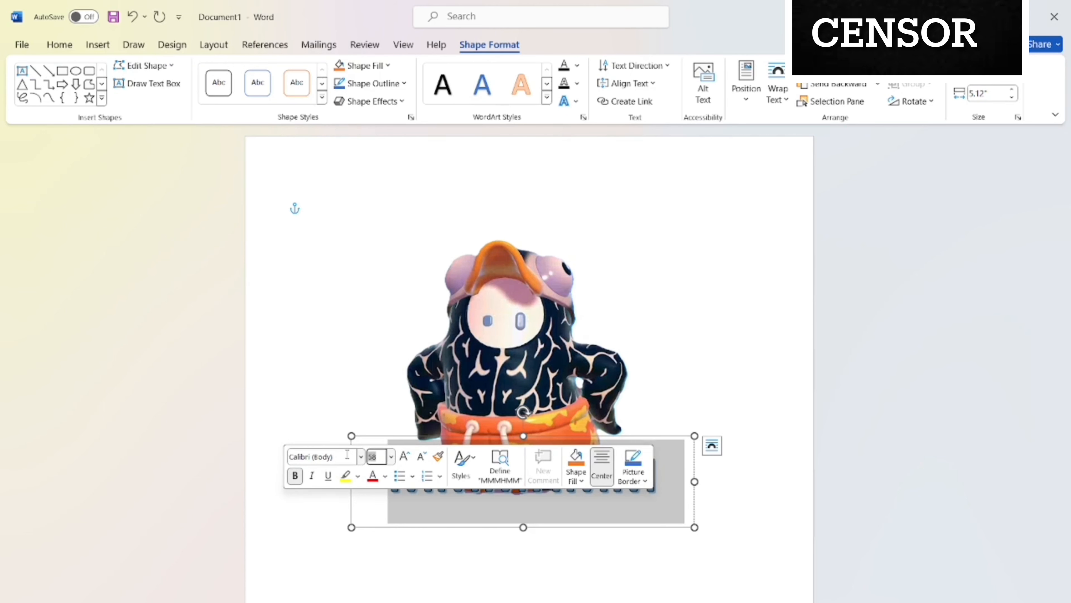
pyautogui.write('54')
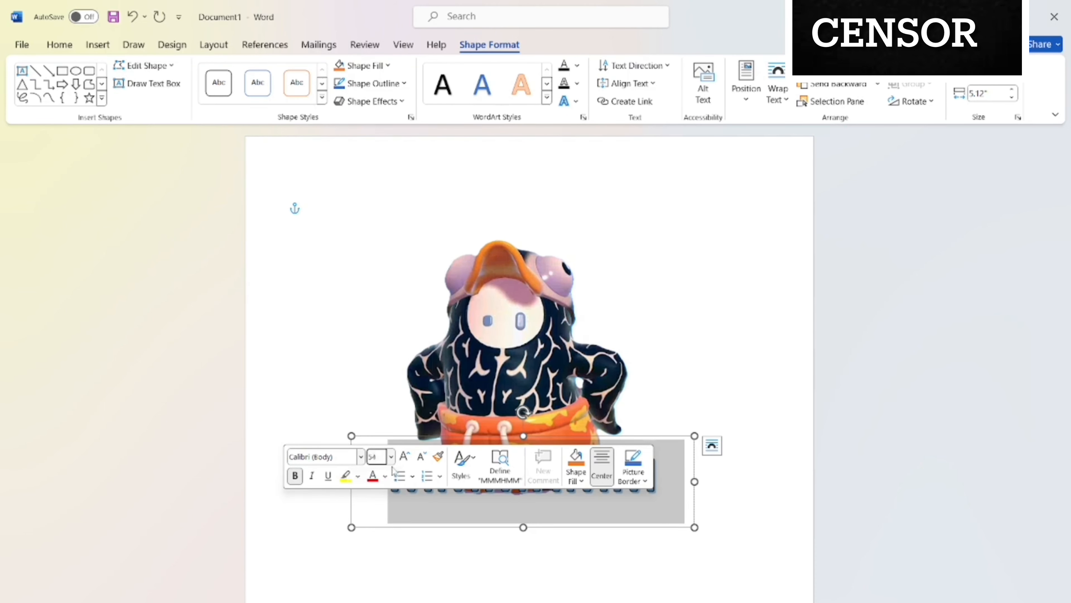
pyautogui.press('Return')
pyautogui.click(655, 569)
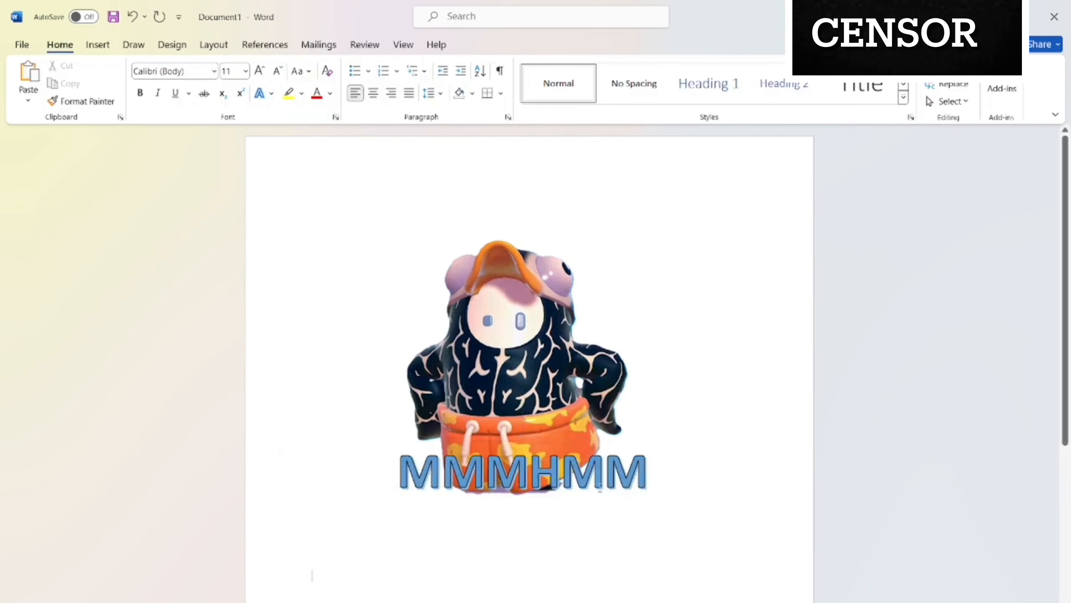
# Nudge the "MMMHMM" WordArt slightly left and up to center it over the character's shorts.
pyautogui.click(592, 479)
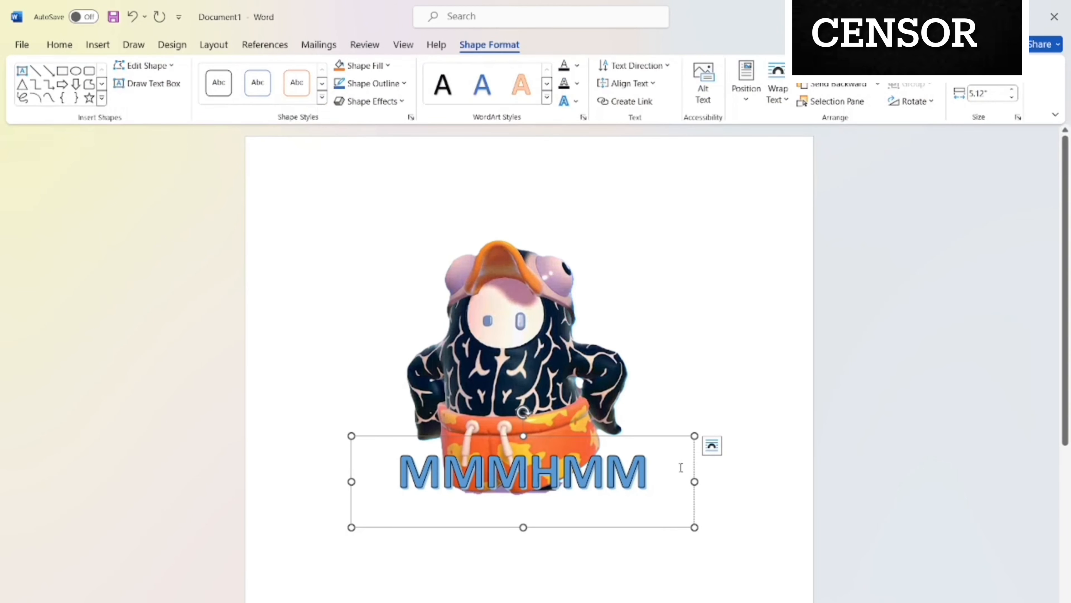
pyautogui.moveTo(694, 466); pyautogui.dragTo(687, 462)
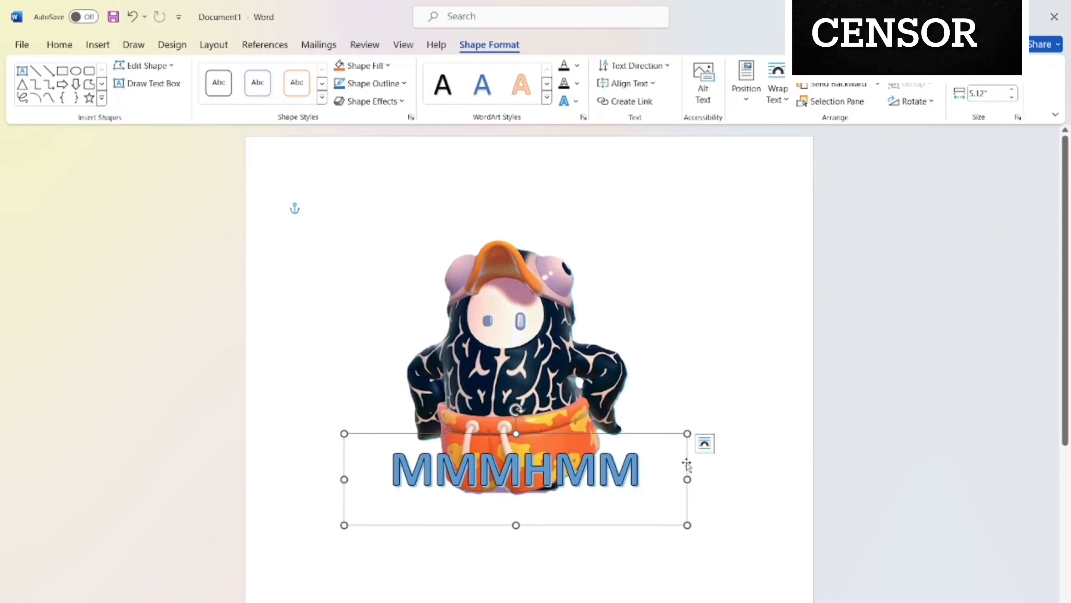
pyautogui.click(745, 384)
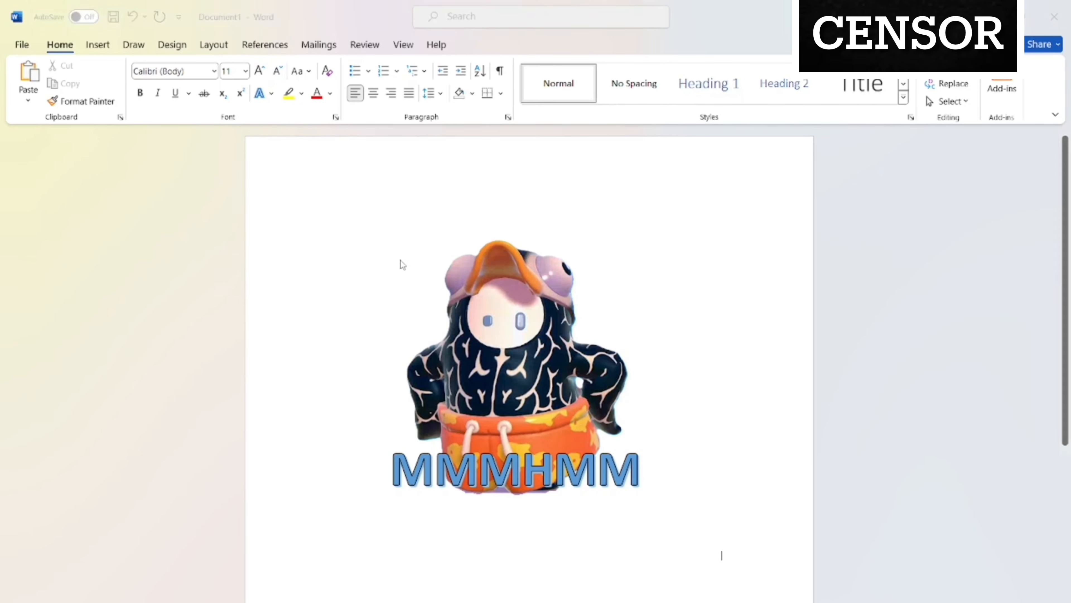
# Capture a rectangular screenshot of the character with its "MMMHMM" text, and close the document without saving.
pyautogui.press('super+shift+s')
pyautogui.moveTo(279, 212); pyautogui.dragTo(767, 558)
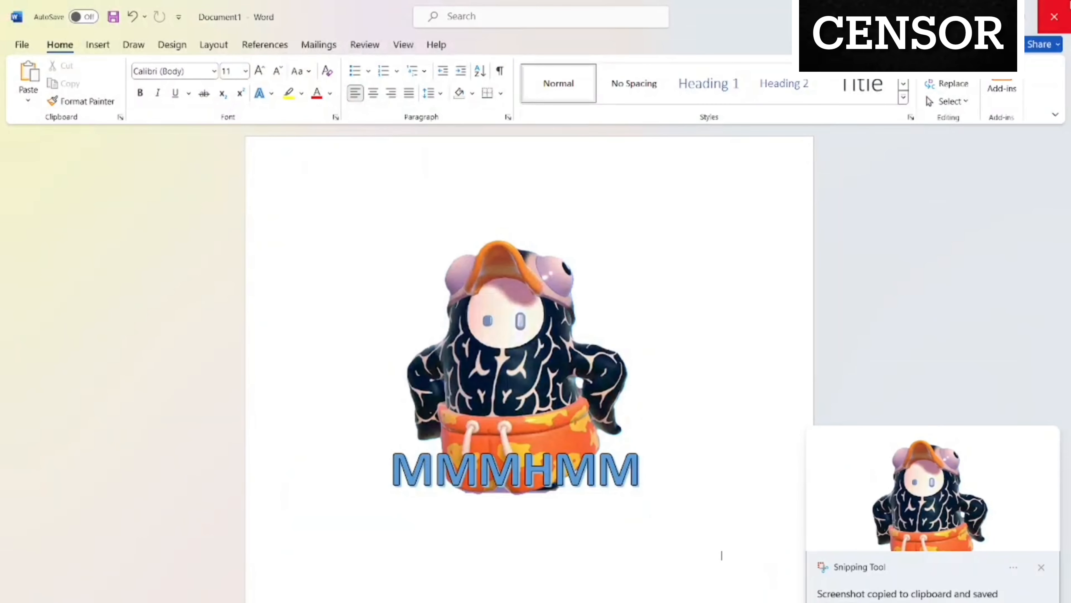
pyautogui.click(1055, 16)
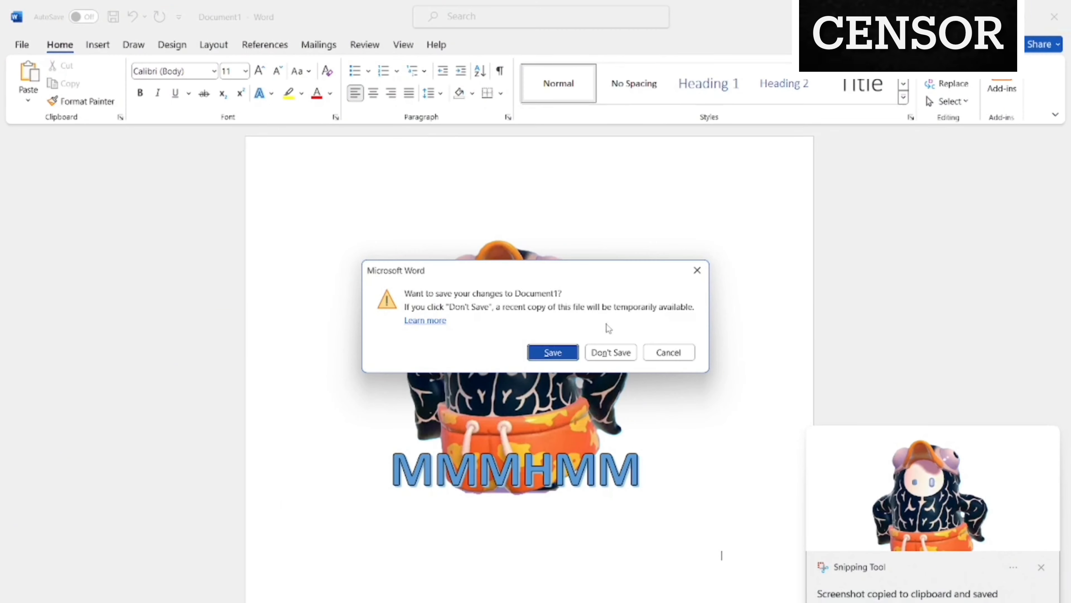
pyautogui.click(601, 356)
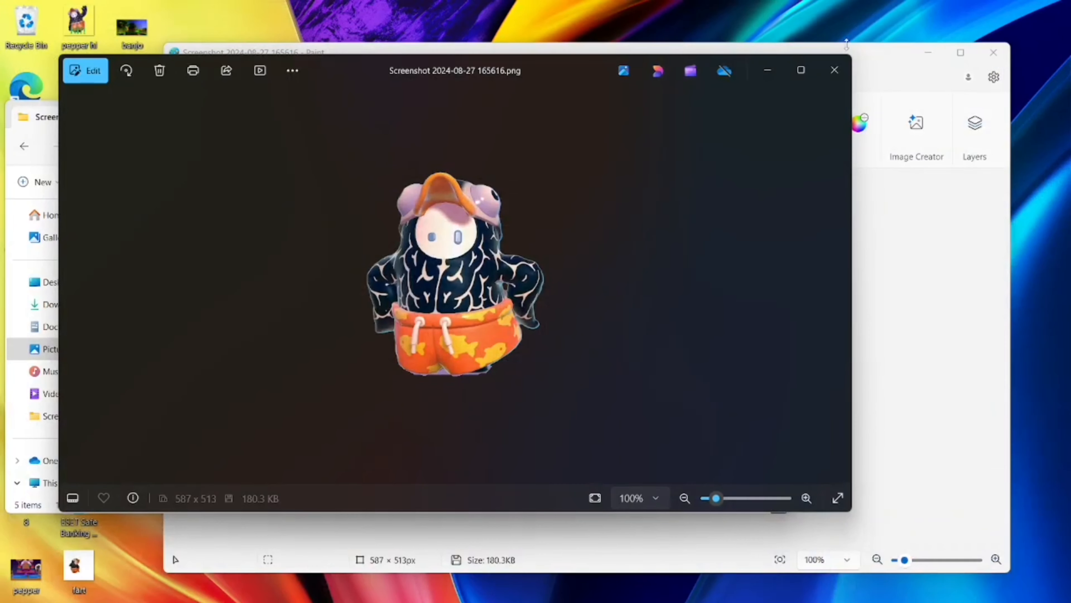
# Close the image viewer, the Screenshots folder and the Paint window to clear the desktop.
pyautogui.click(834, 70)
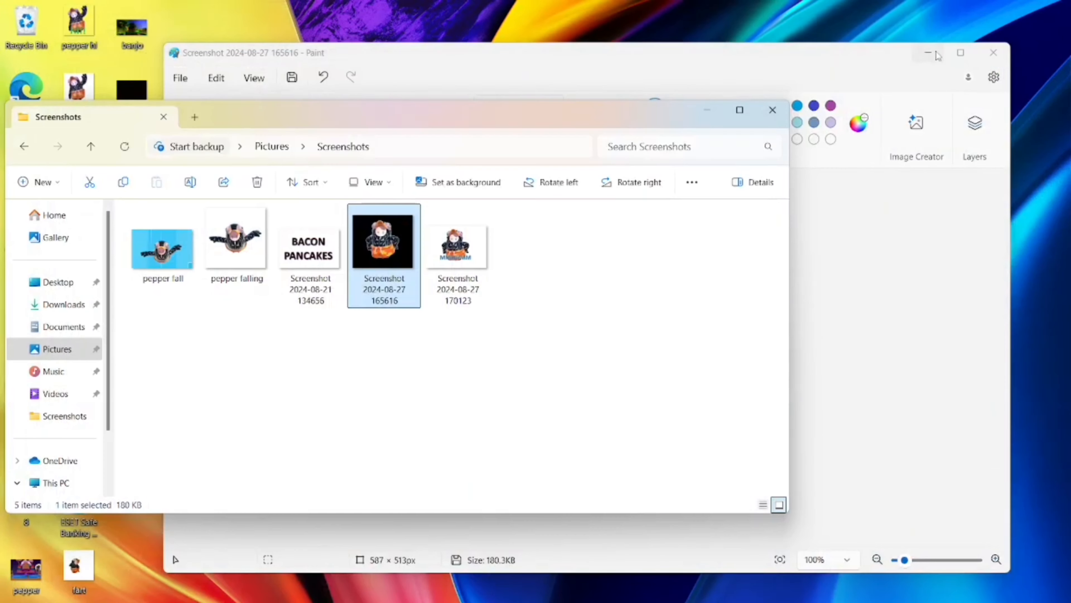
pyautogui.click(772, 111)
pyautogui.click(994, 59)
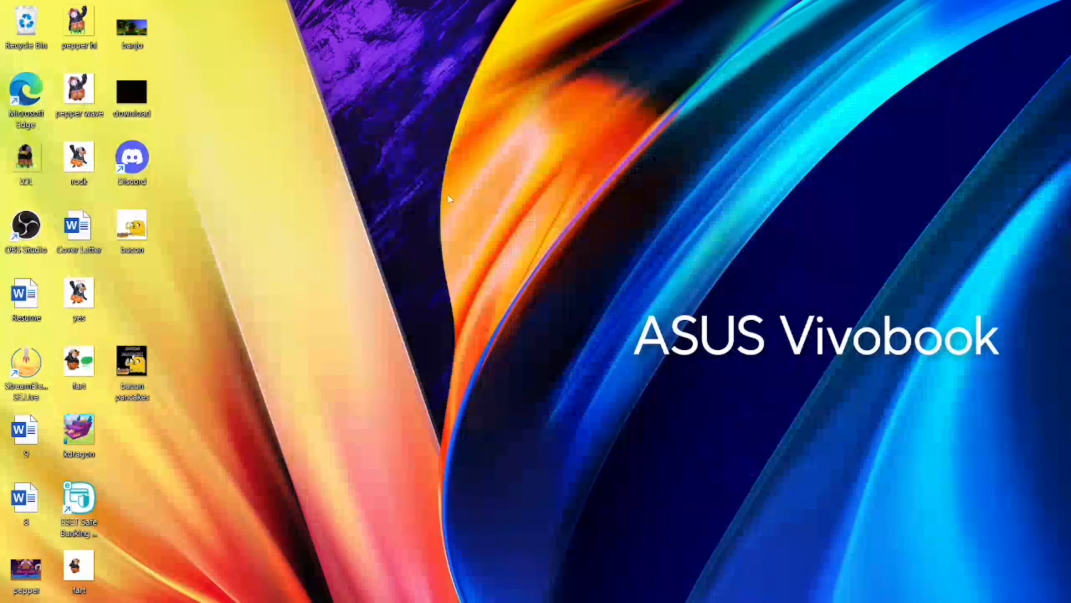
pyautogui.rightClick(598, 602)
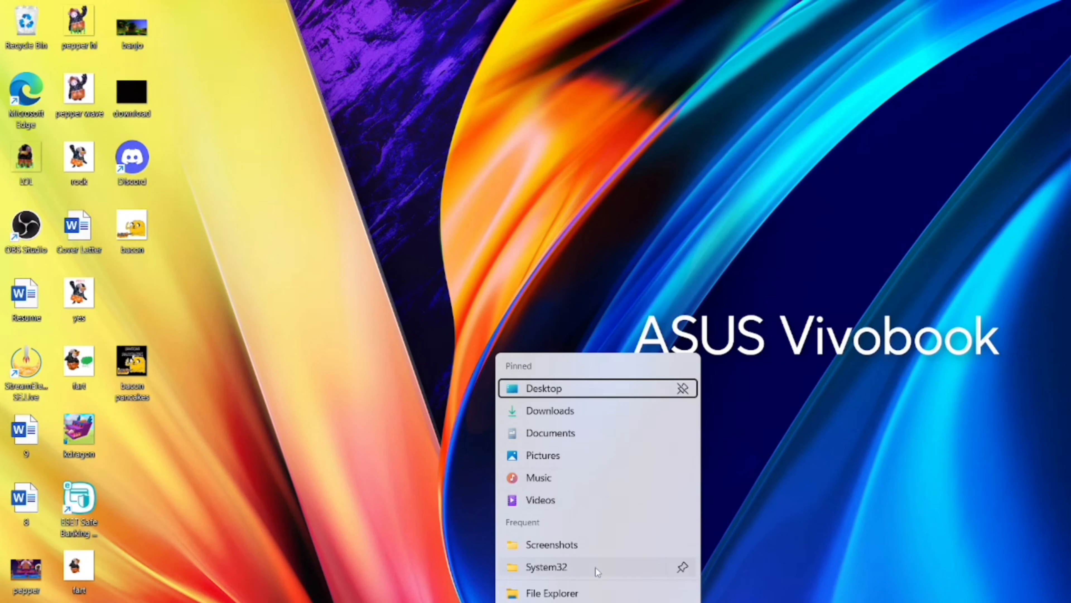
pyautogui.click(828, 495)
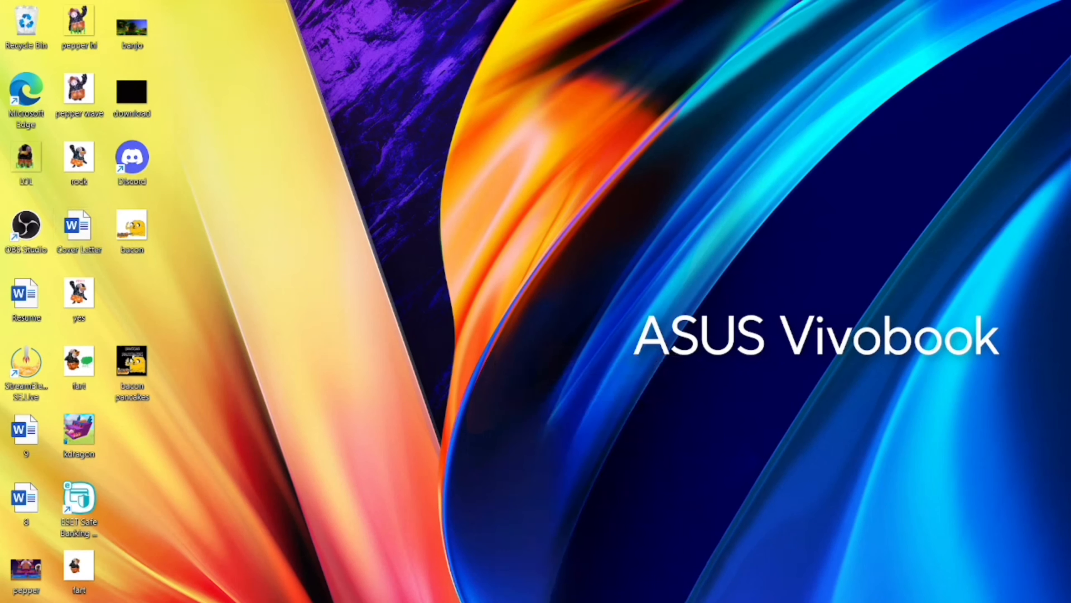
pyautogui.click(598, 602)
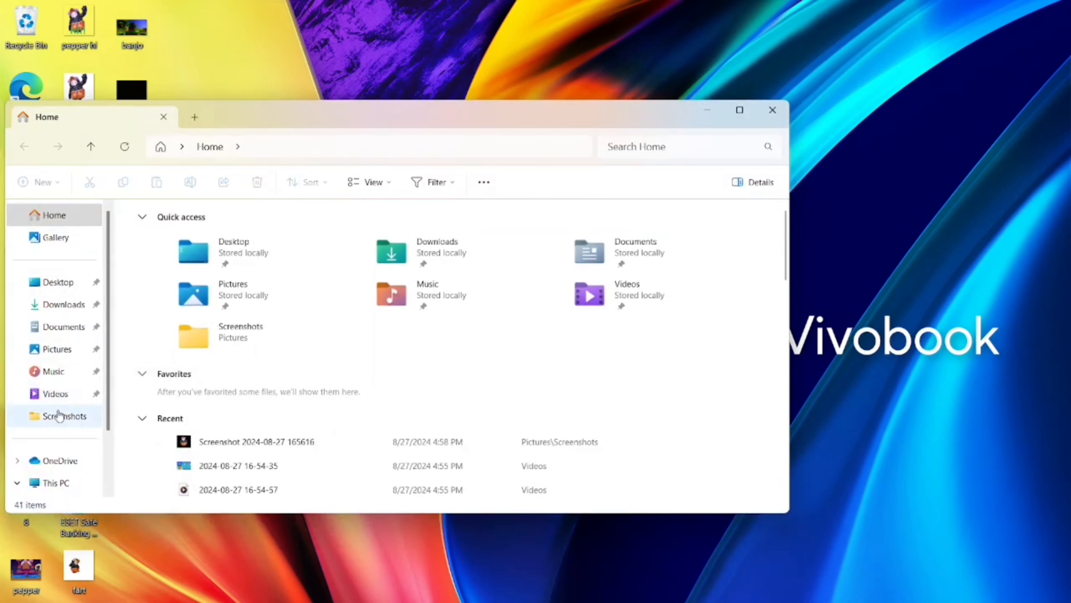
pyautogui.click(59, 415)
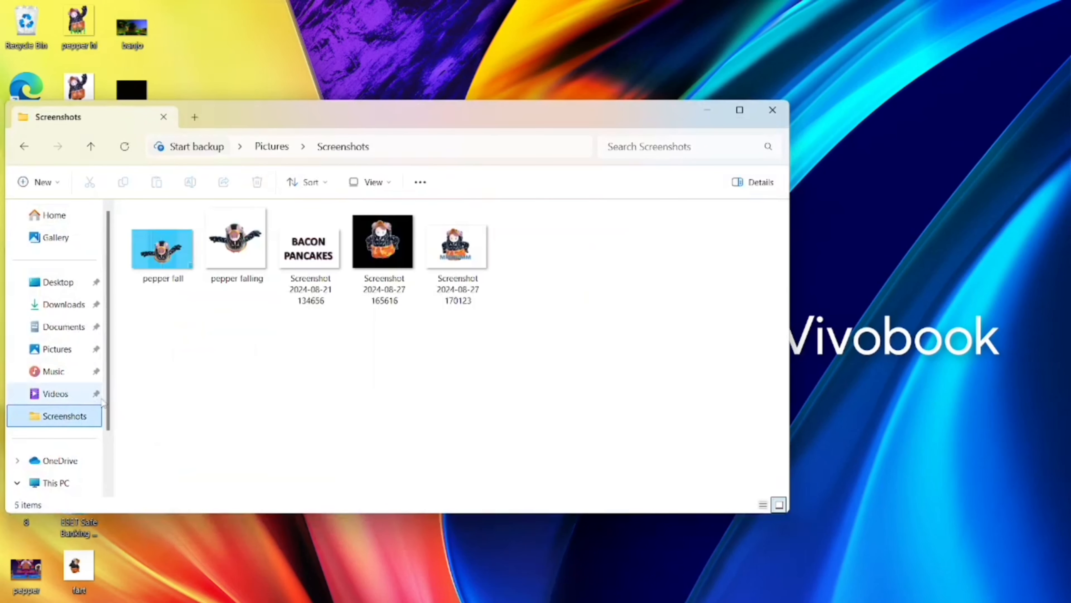
pyautogui.click(467, 247)
pyautogui.doubleClick(469, 248)
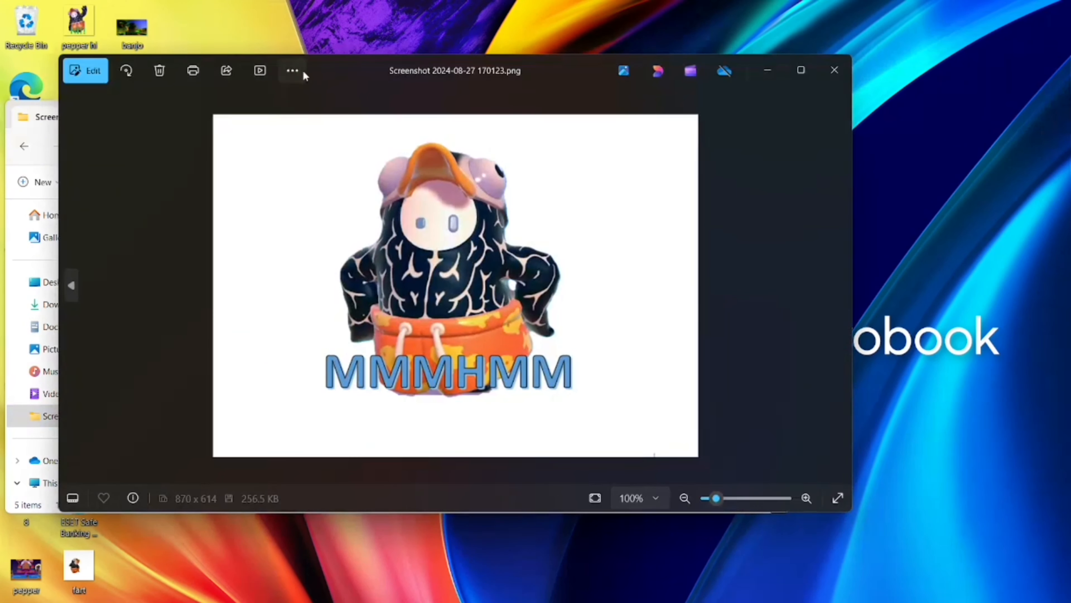
# Remove the background of the "MMMHMM" screenshot, save it over the original file, and close the image and its folder.
pyautogui.click(96, 76)
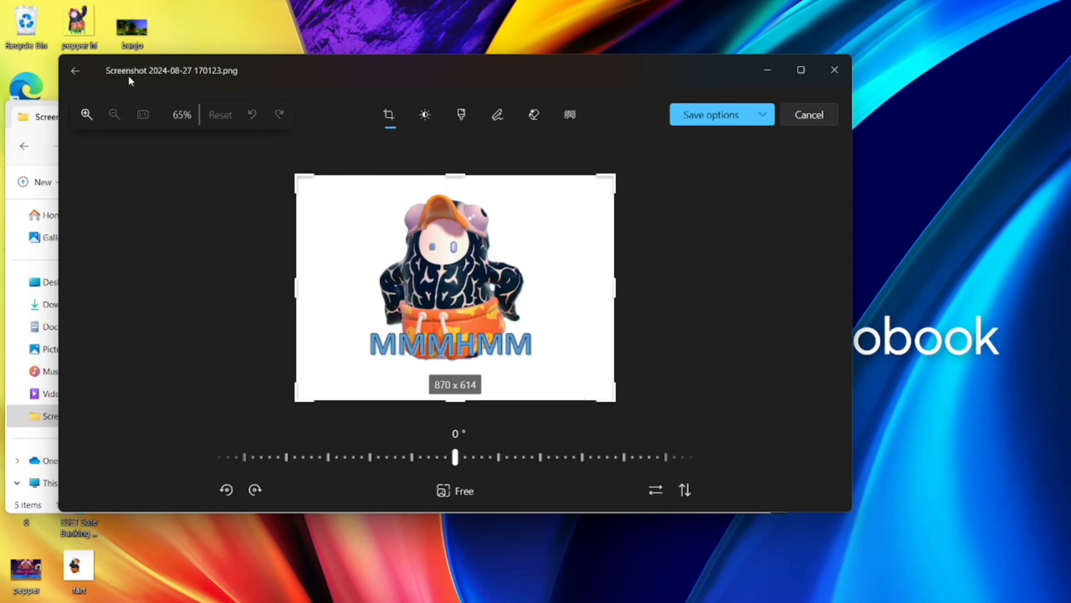
pyautogui.click(570, 114)
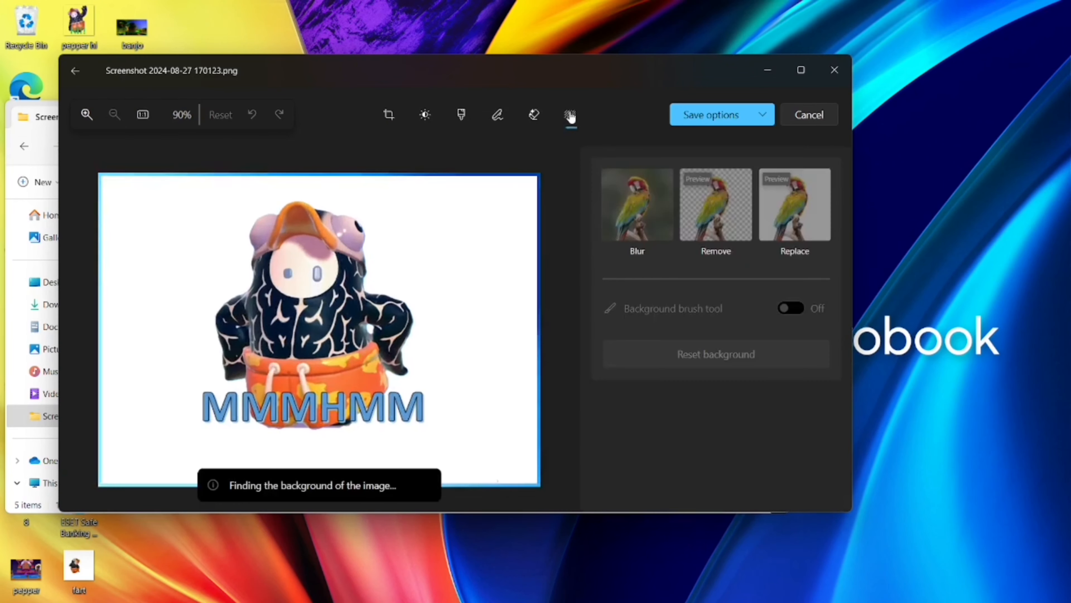
pyautogui.click(738, 207)
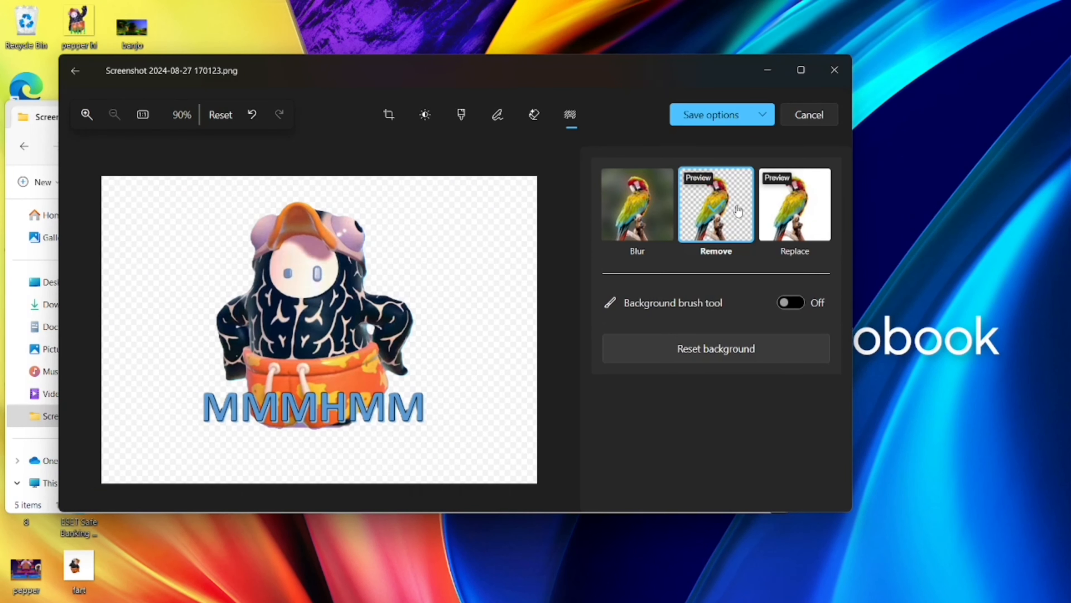
pyautogui.click(728, 121)
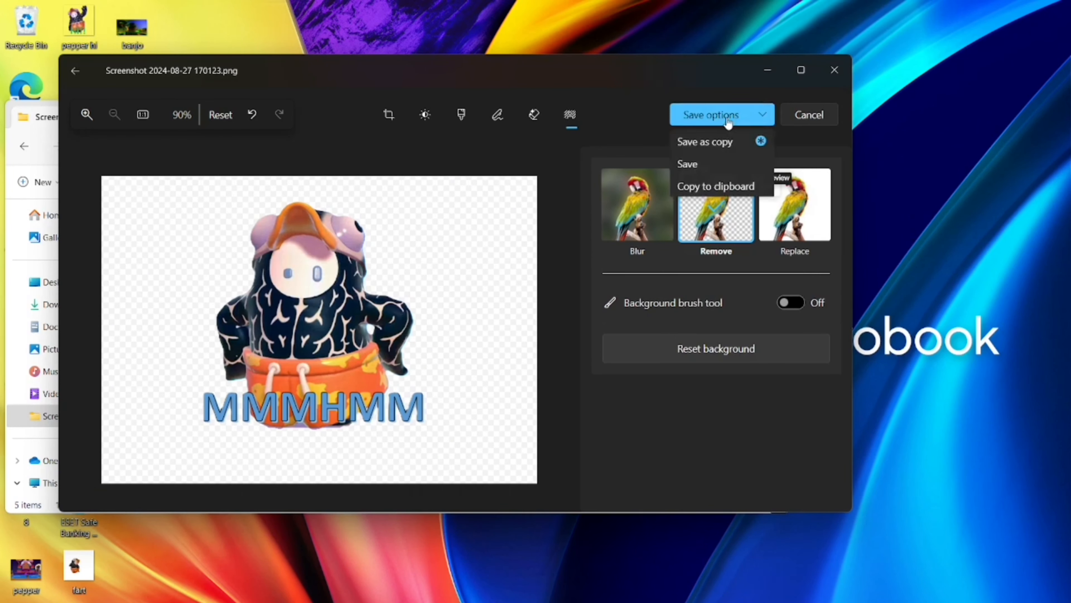
pyautogui.click(720, 168)
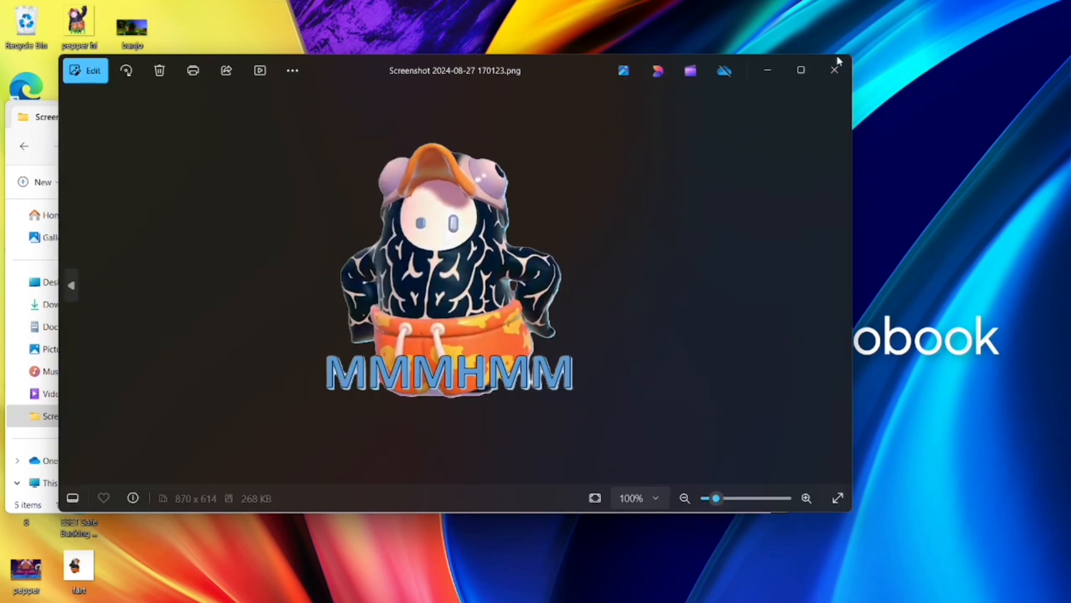
pyautogui.click(831, 69)
pyautogui.click(769, 112)
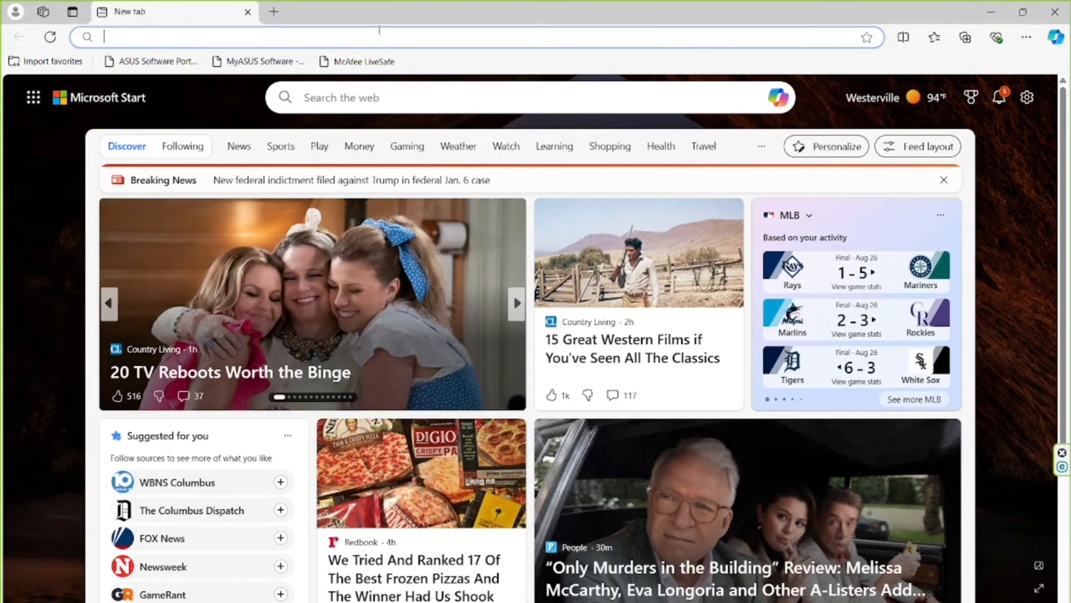
# Switch to the Edge browser and go to twitch.com.
pyautogui.click(371, 35)
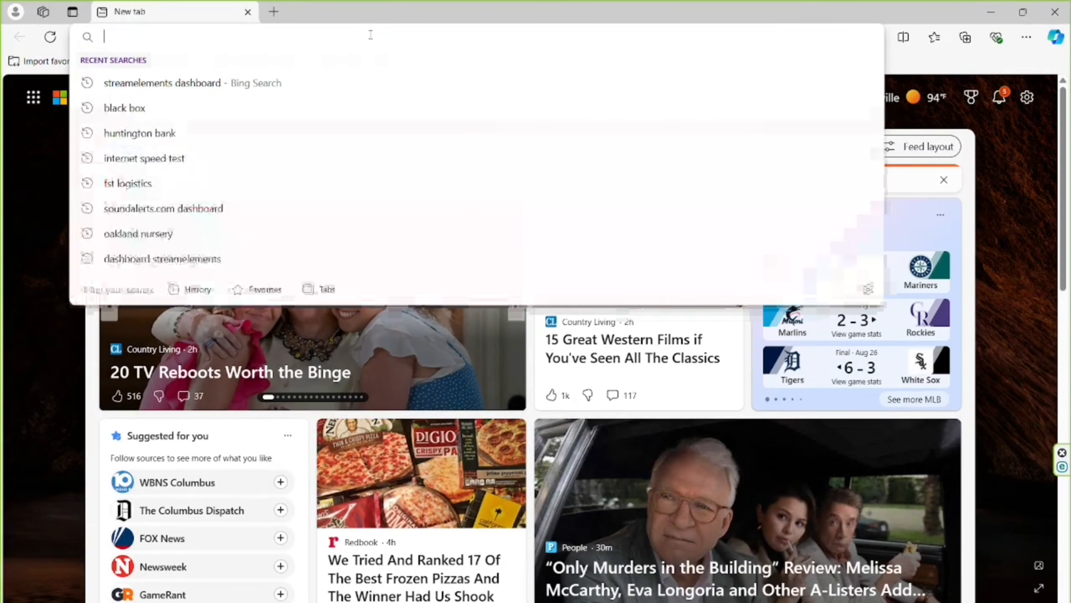
pyautogui.write('twitch.c')
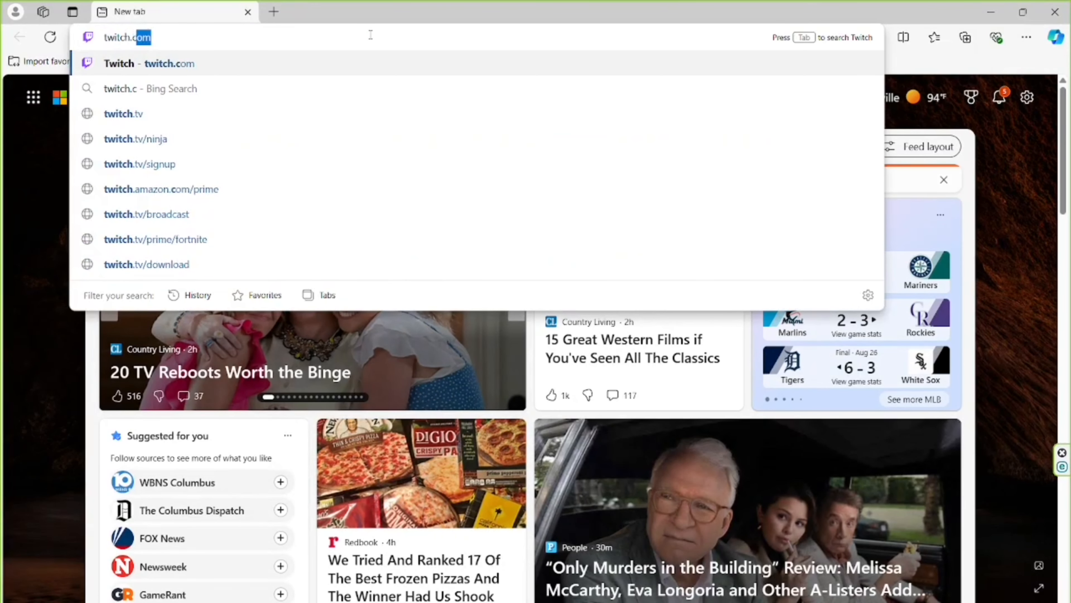
pyautogui.write('om')
pyautogui.press('Return')
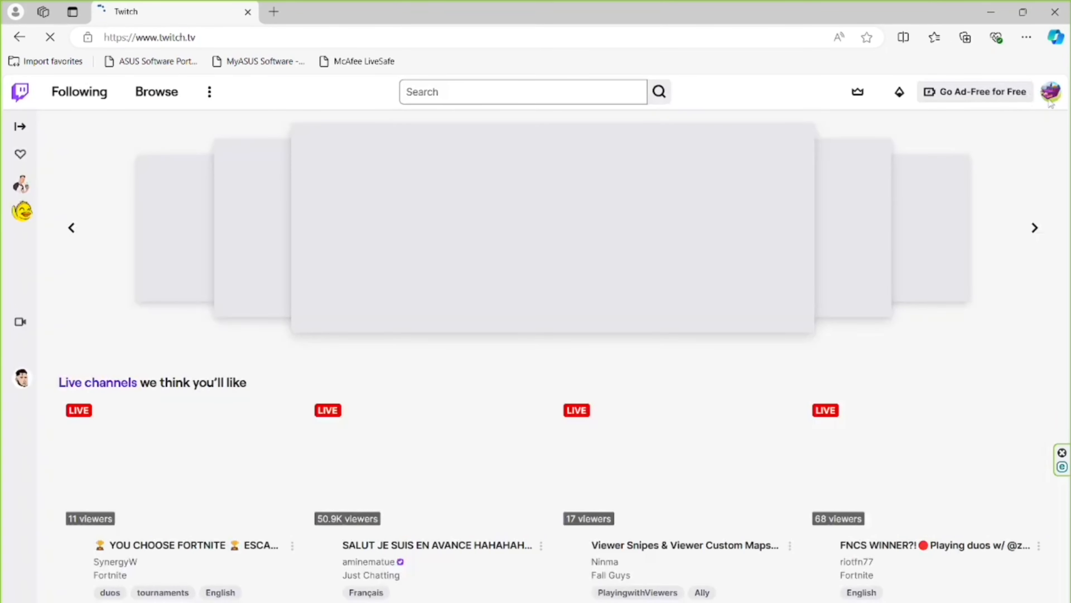
# Go to the Creator Dashboard of the Twitch account and open the Emotes page under Viewer Rewards.
pyautogui.click(1052, 104)
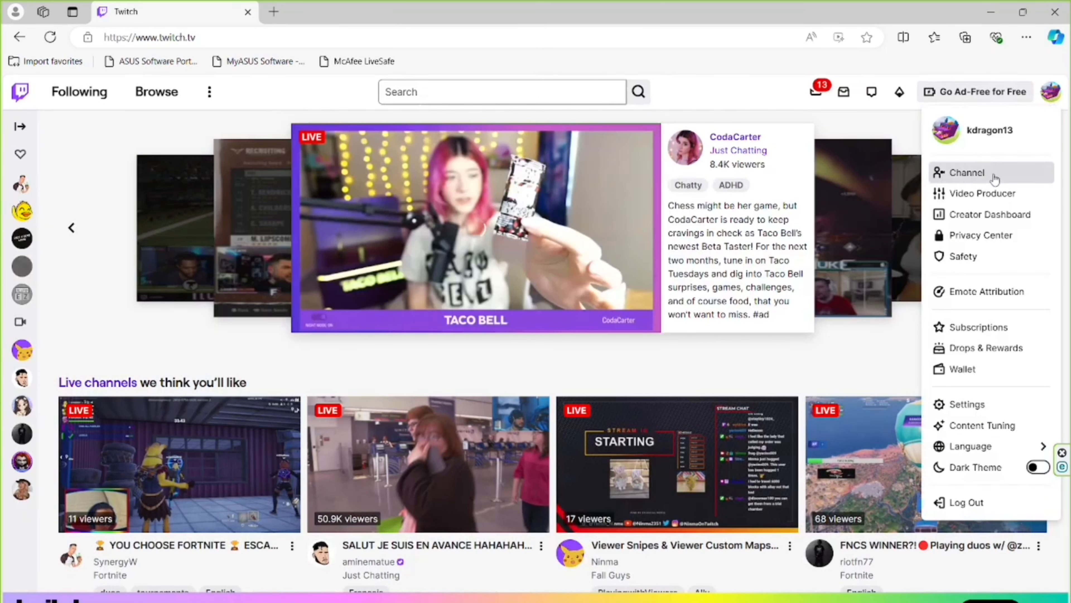
pyautogui.click(993, 173)
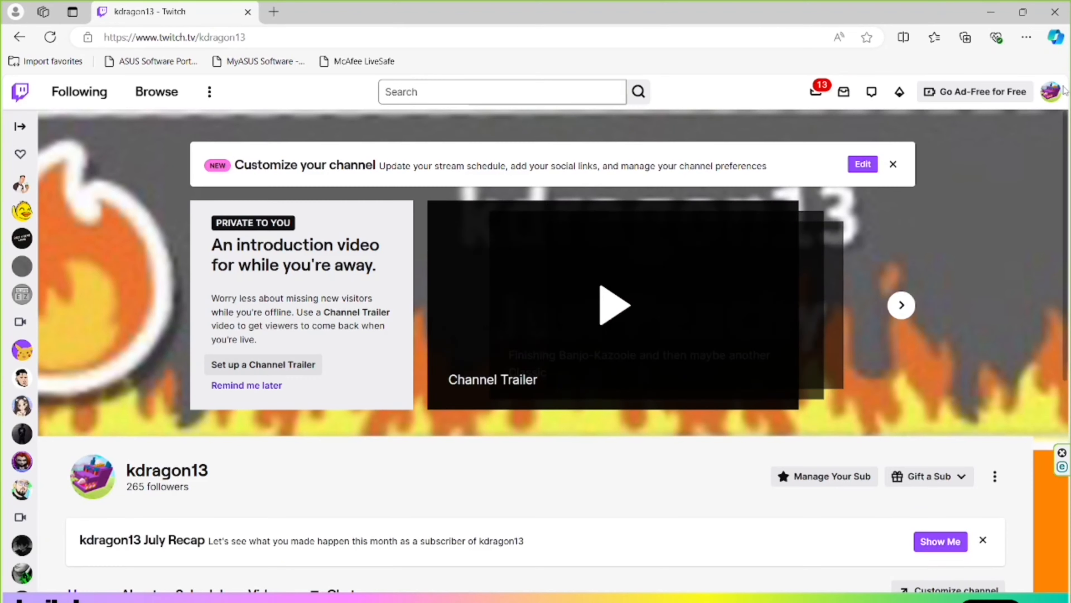
pyautogui.click(1051, 92)
pyautogui.click(1012, 215)
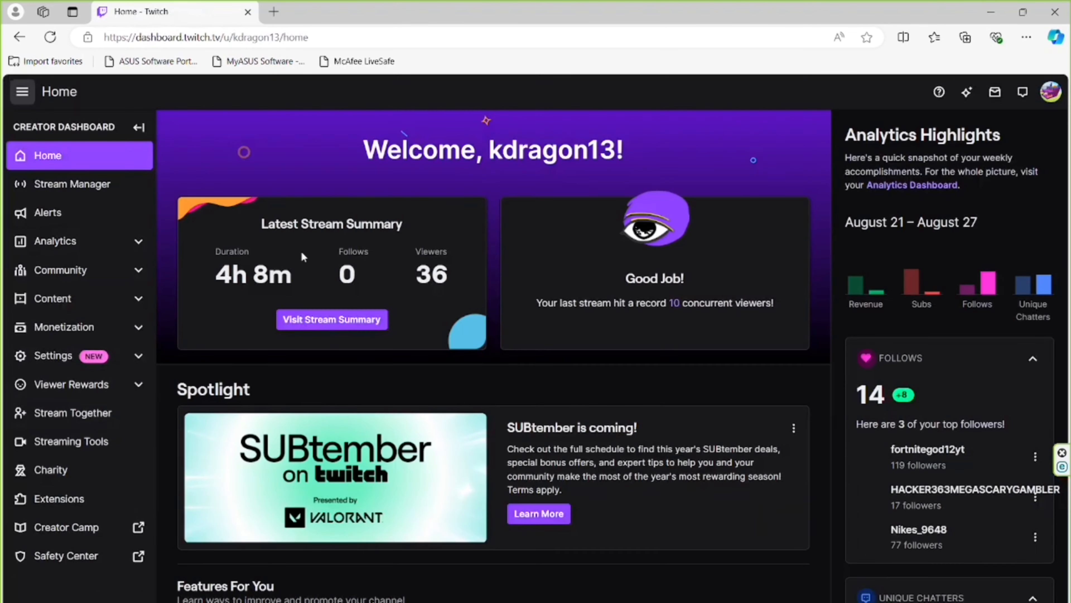
pyautogui.click(100, 395)
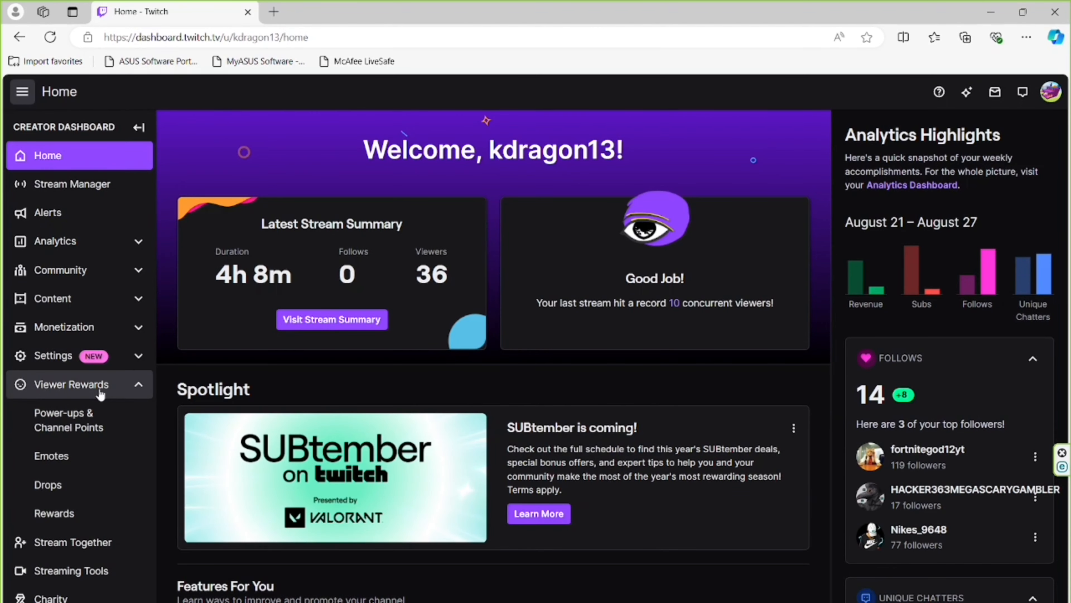
pyautogui.click(72, 457)
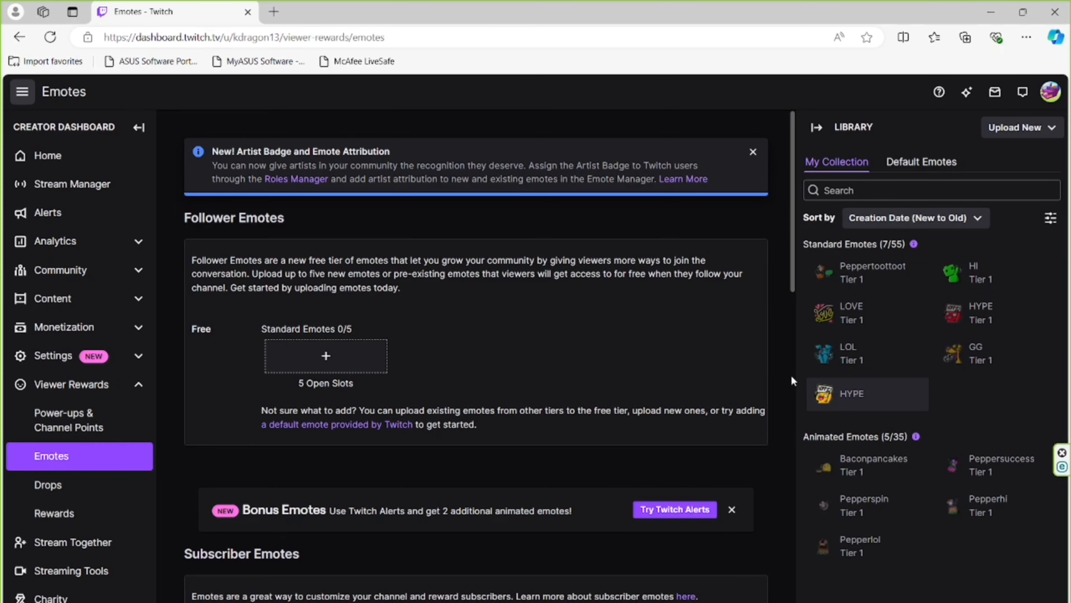
pyautogui.moveTo(792, 287); pyautogui.dragTo(805, 479)
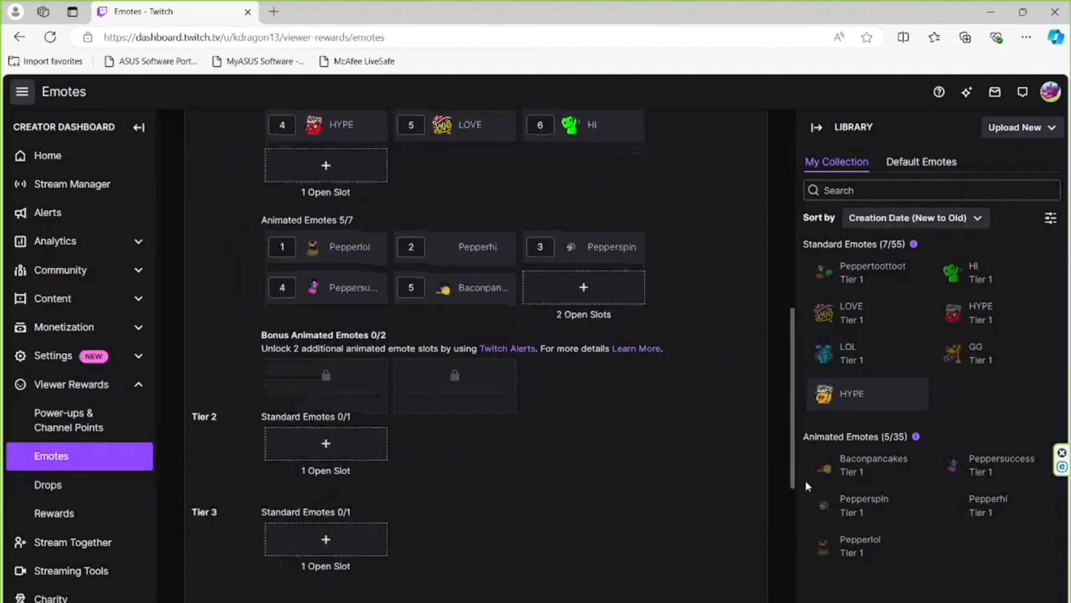
pyautogui.click(629, 303)
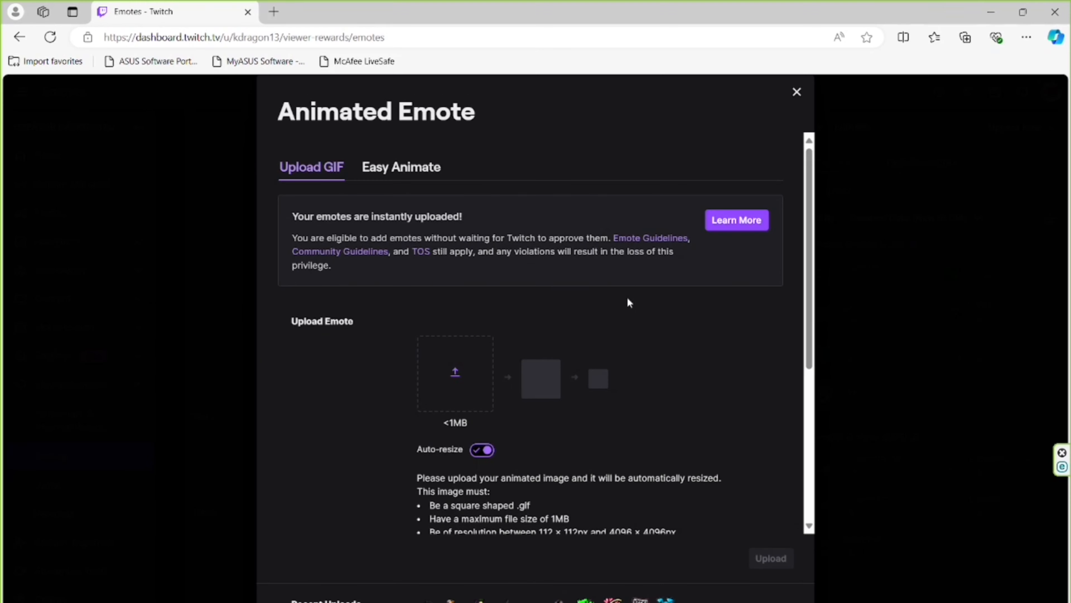
pyautogui.click(458, 383)
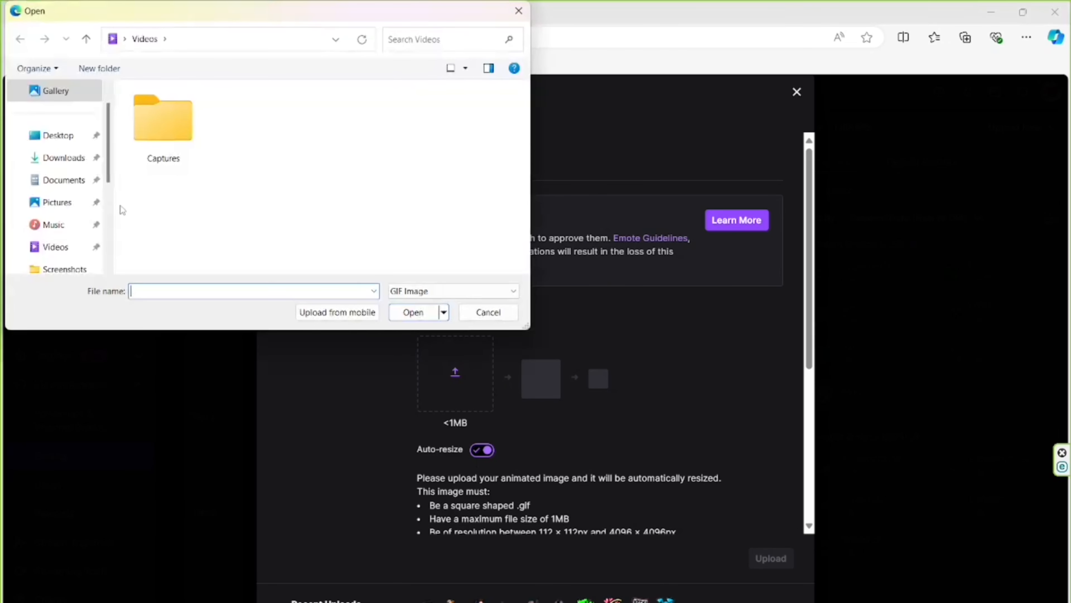
pyautogui.click(78, 204)
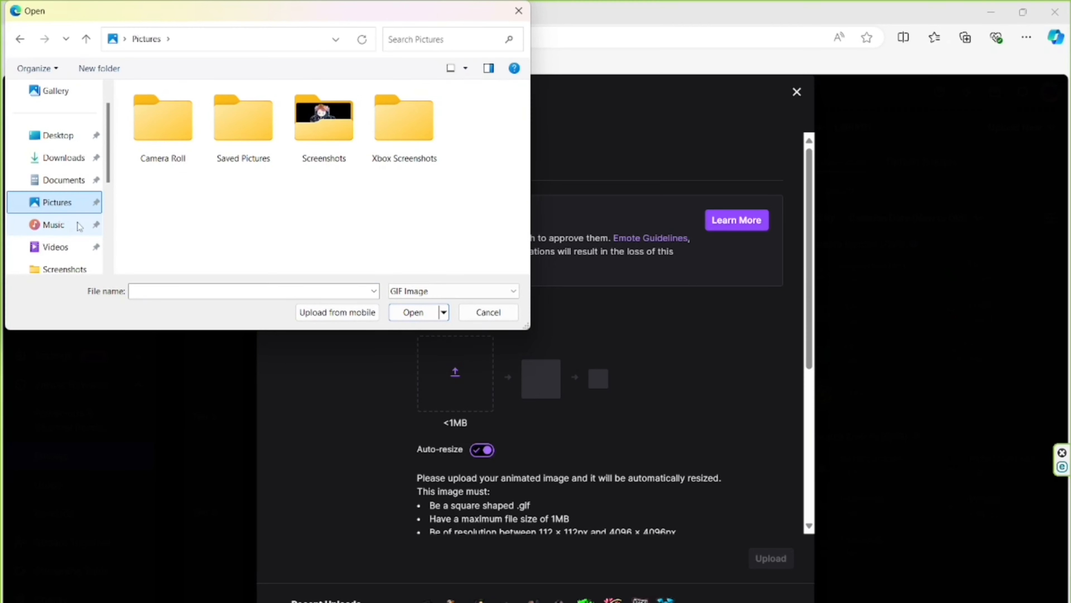
pyautogui.click(313, 133)
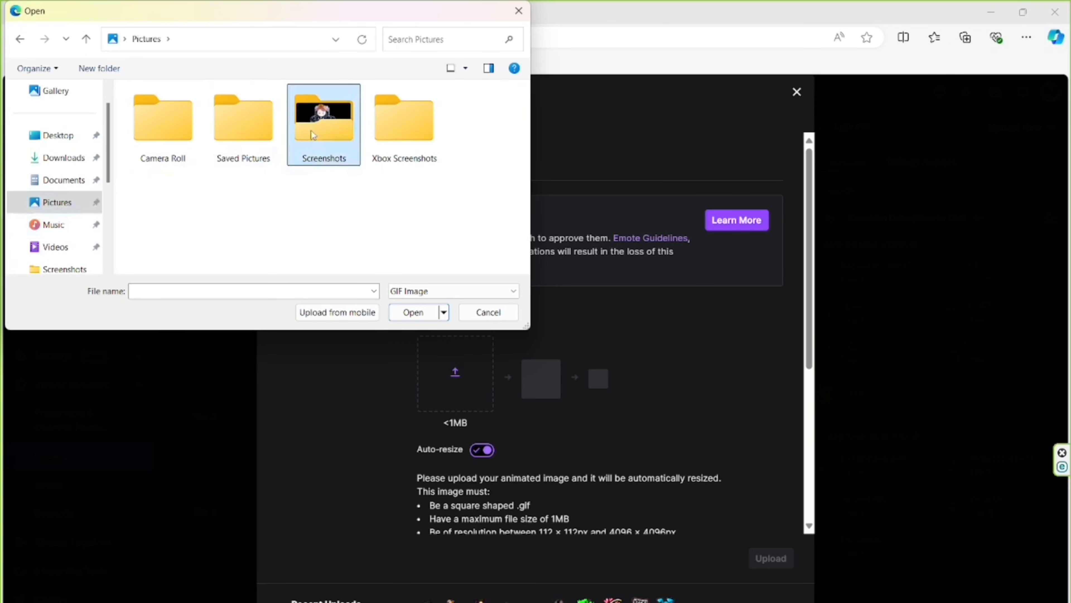
pyautogui.doubleClick(312, 133)
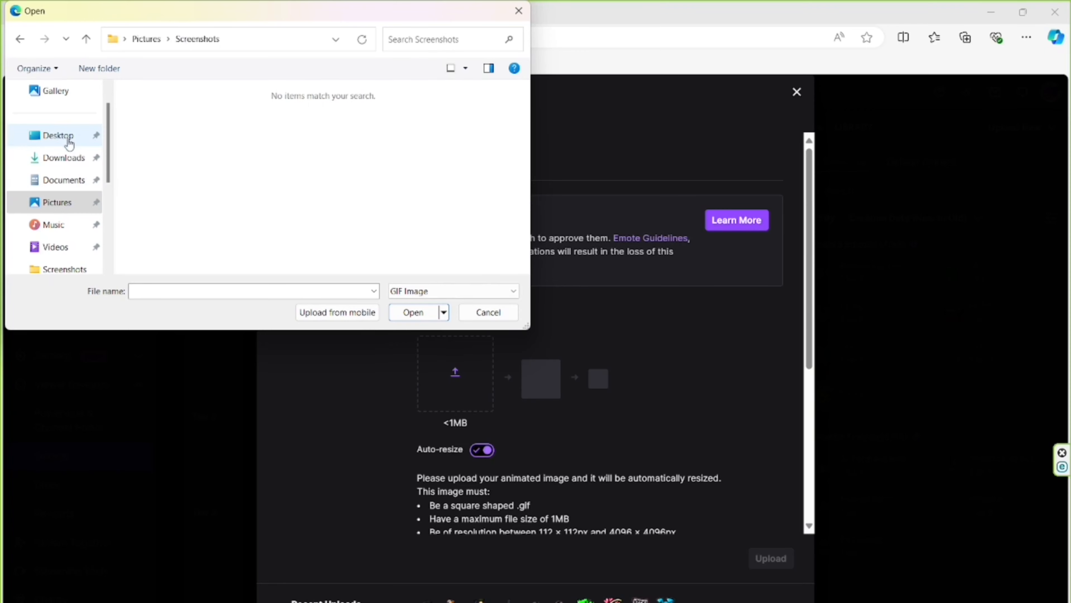
pyautogui.click(518, 12)
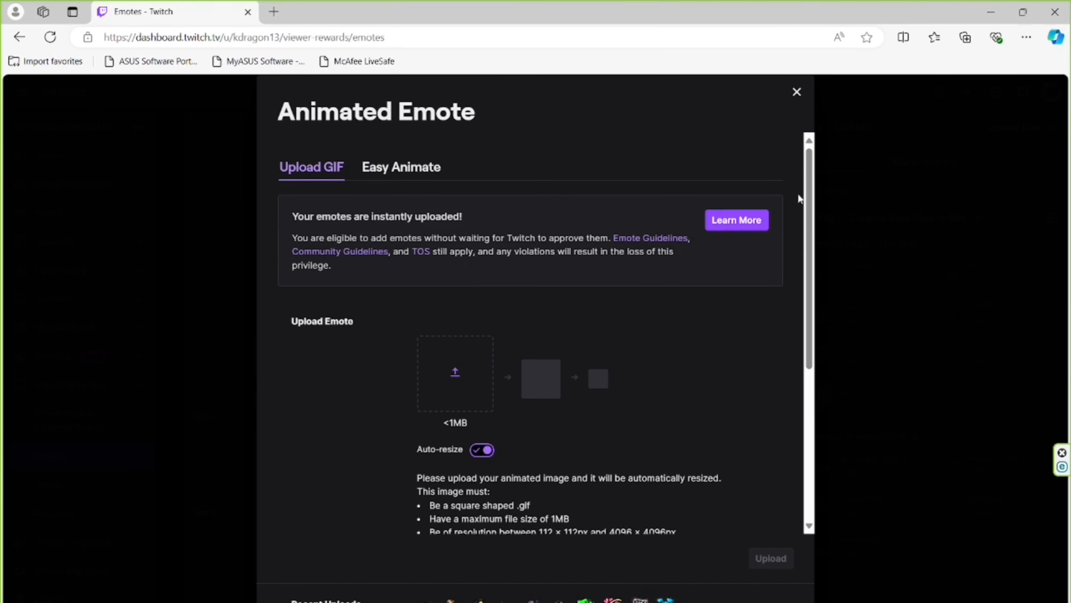
pyautogui.click(797, 91)
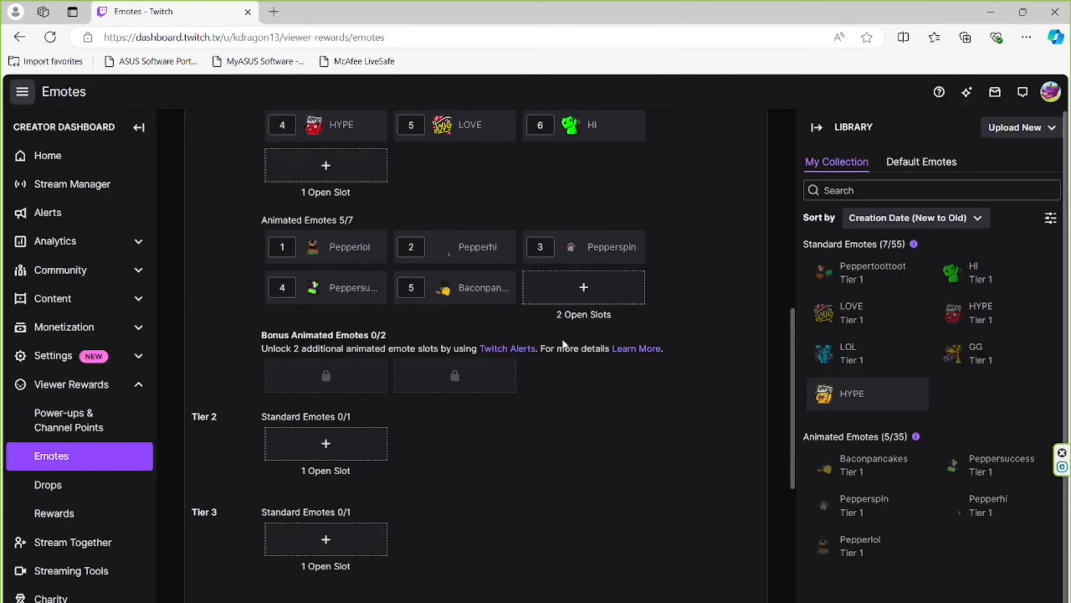
pyautogui.click(578, 296)
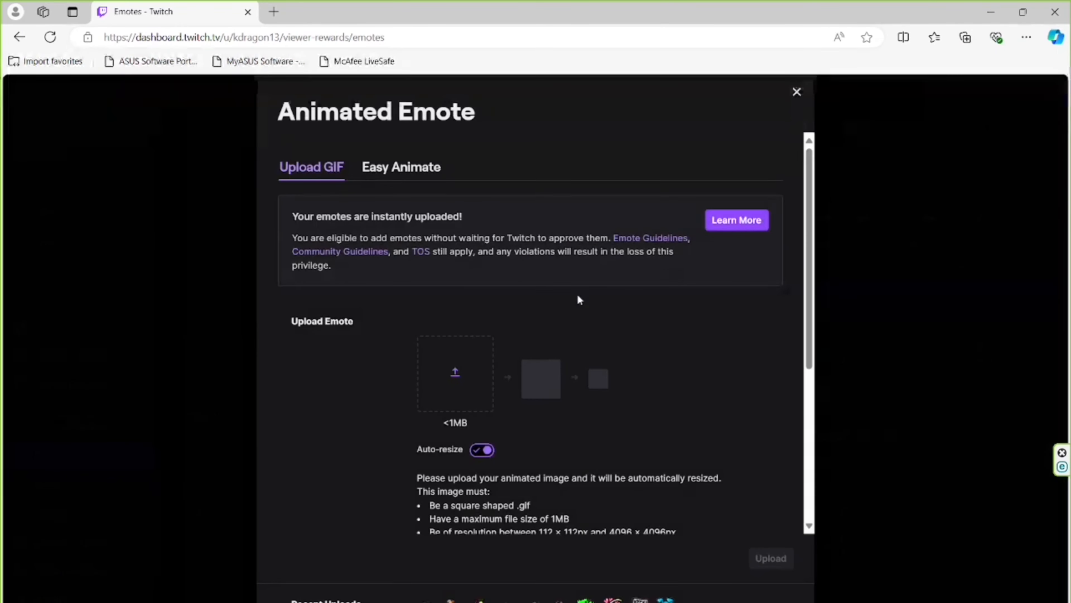
pyautogui.moveTo(809, 321); pyautogui.dragTo(838, 296)
pyautogui.click(379, 168)
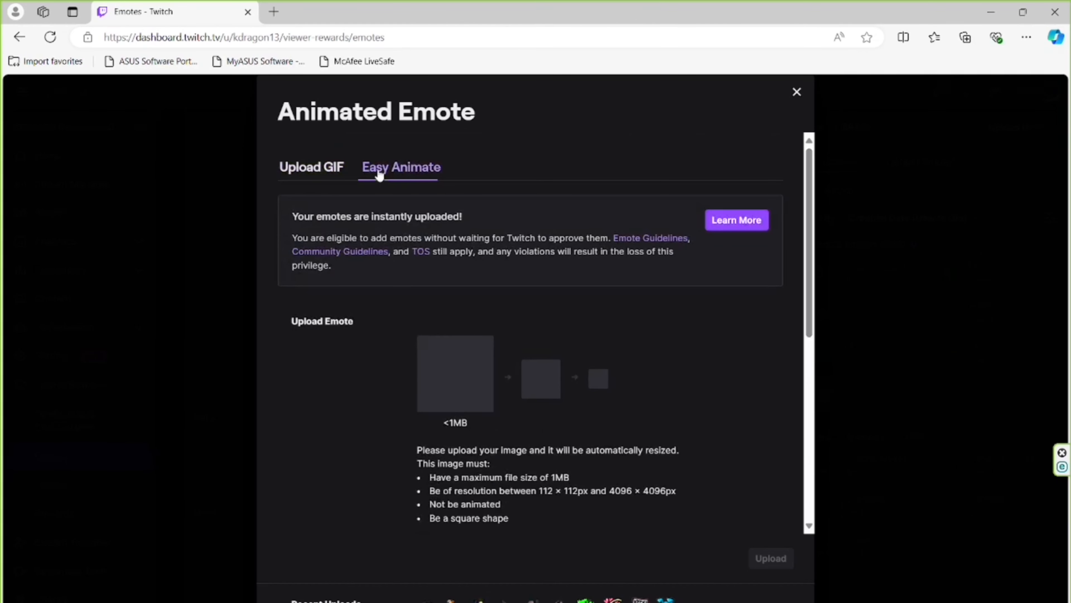
pyautogui.click(455, 376)
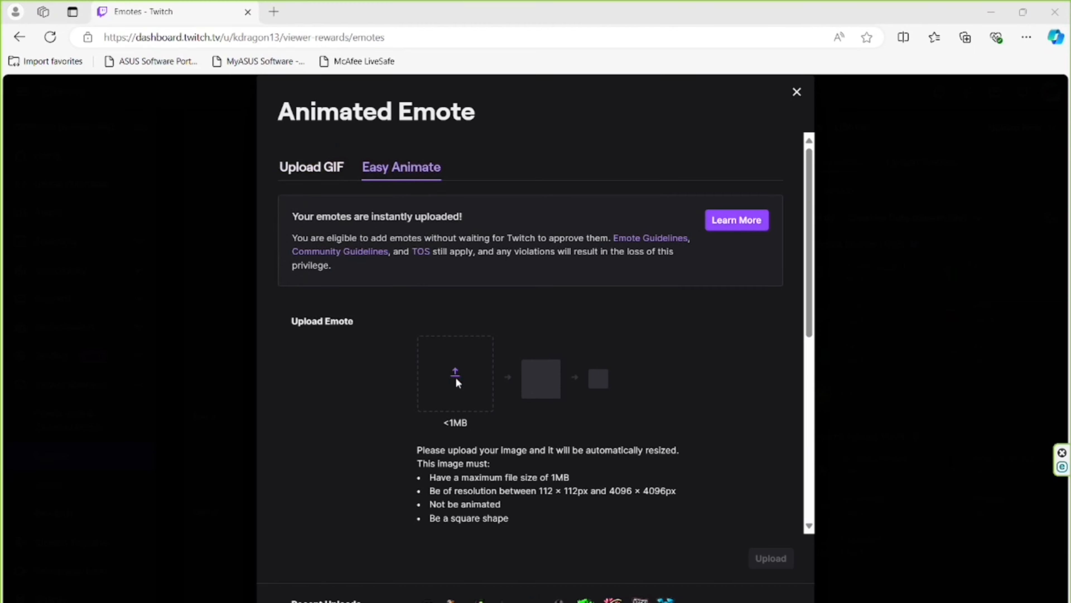
pyautogui.click(57, 202)
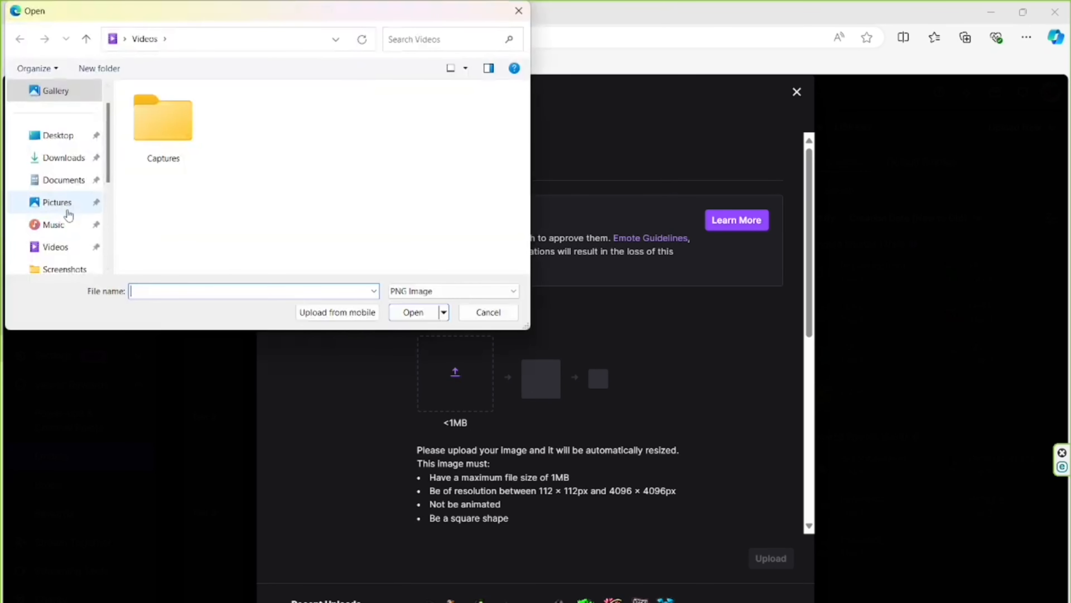
pyautogui.click(317, 121)
pyautogui.doubleClick(317, 121)
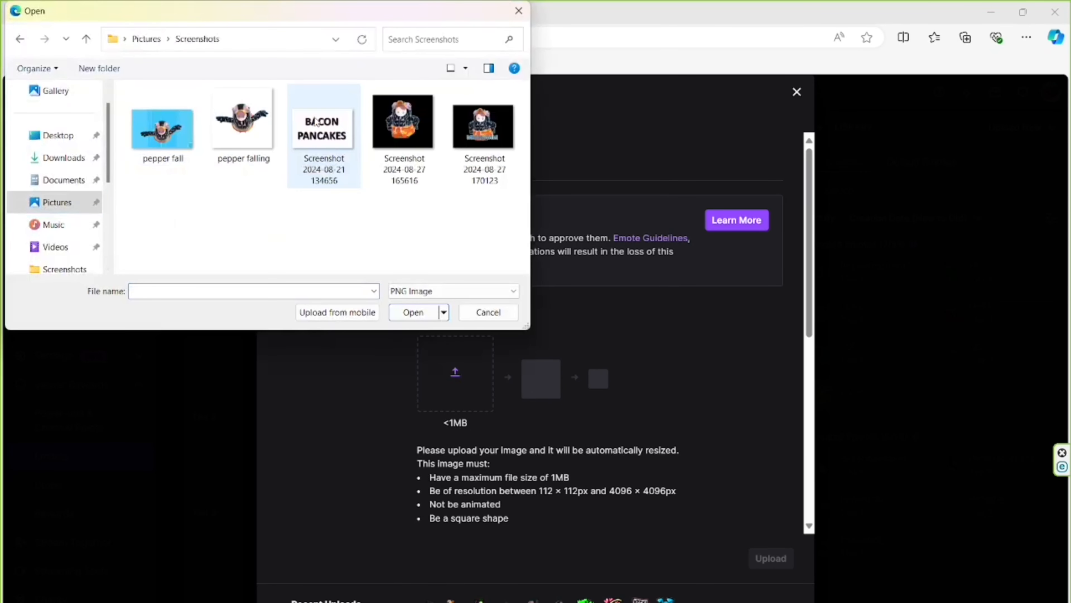
pyautogui.click(490, 128)
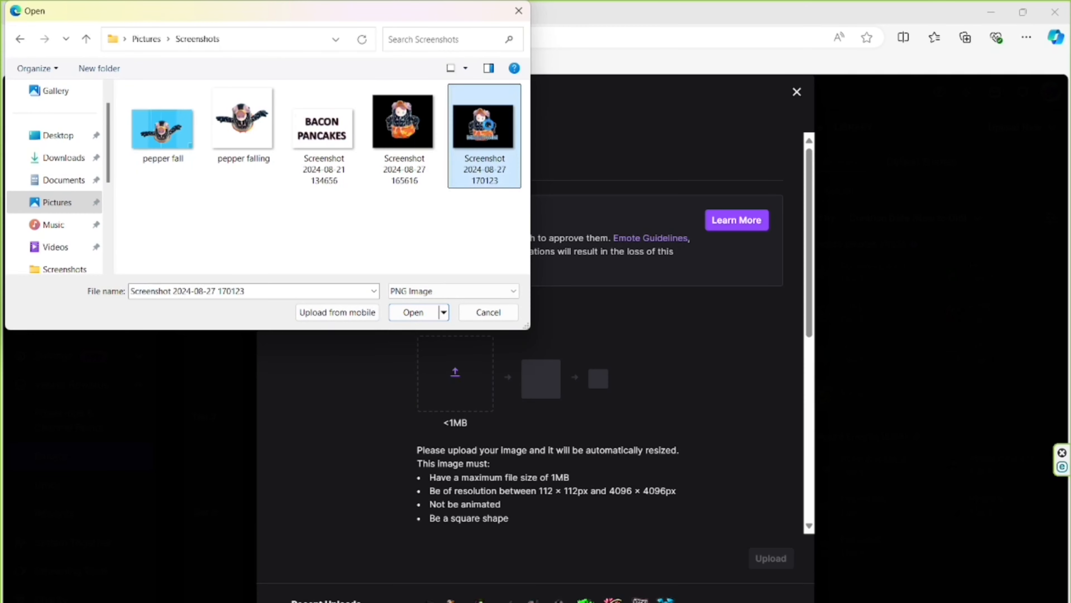
pyautogui.rightClick(489, 128)
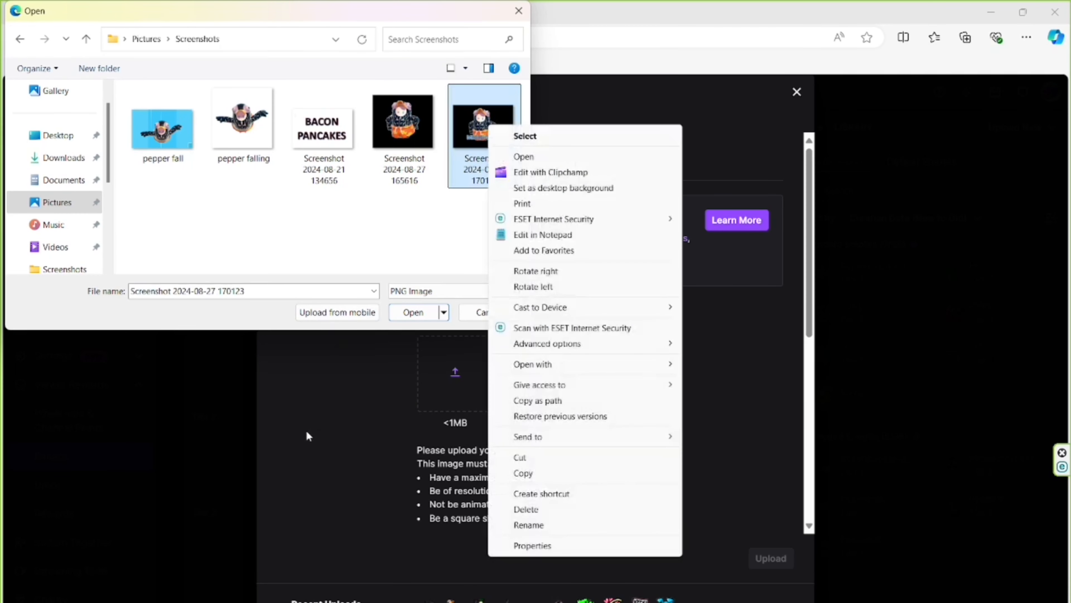
pyautogui.click(307, 432)
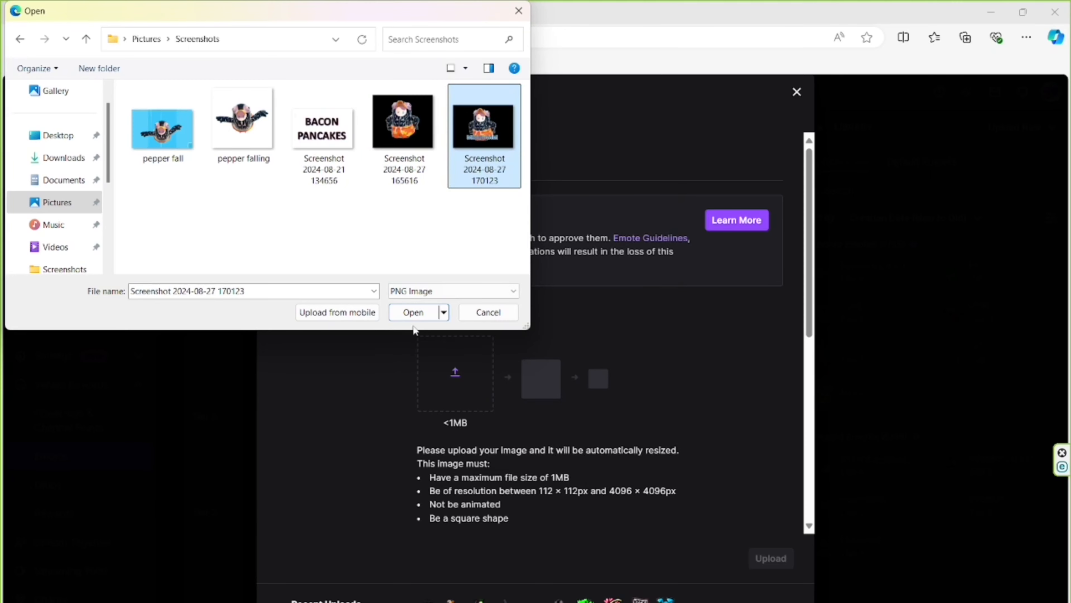
pyautogui.click(421, 317)
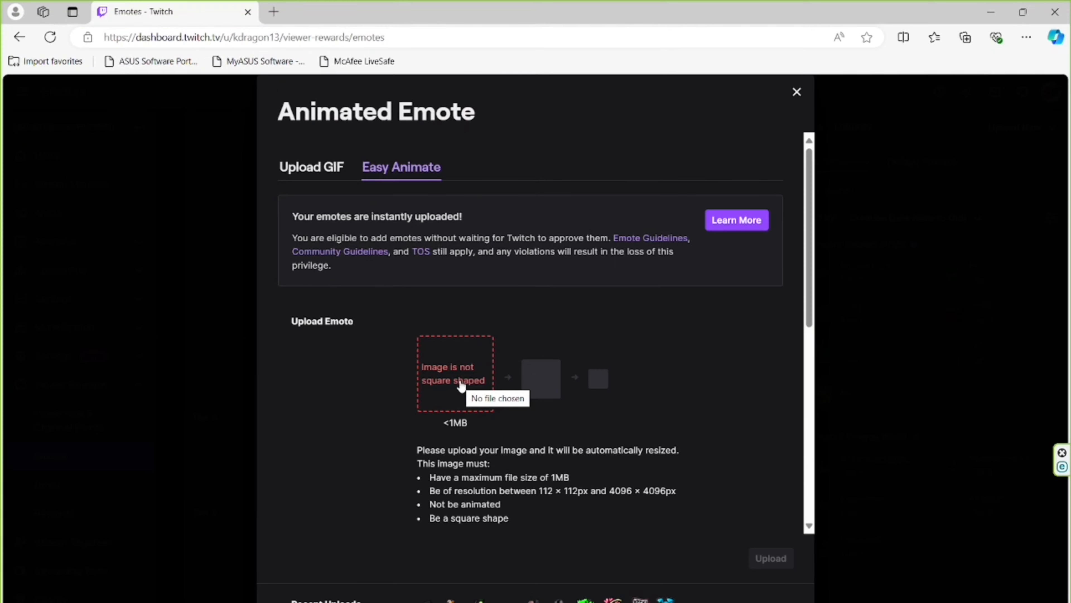
pyautogui.click(456, 373)
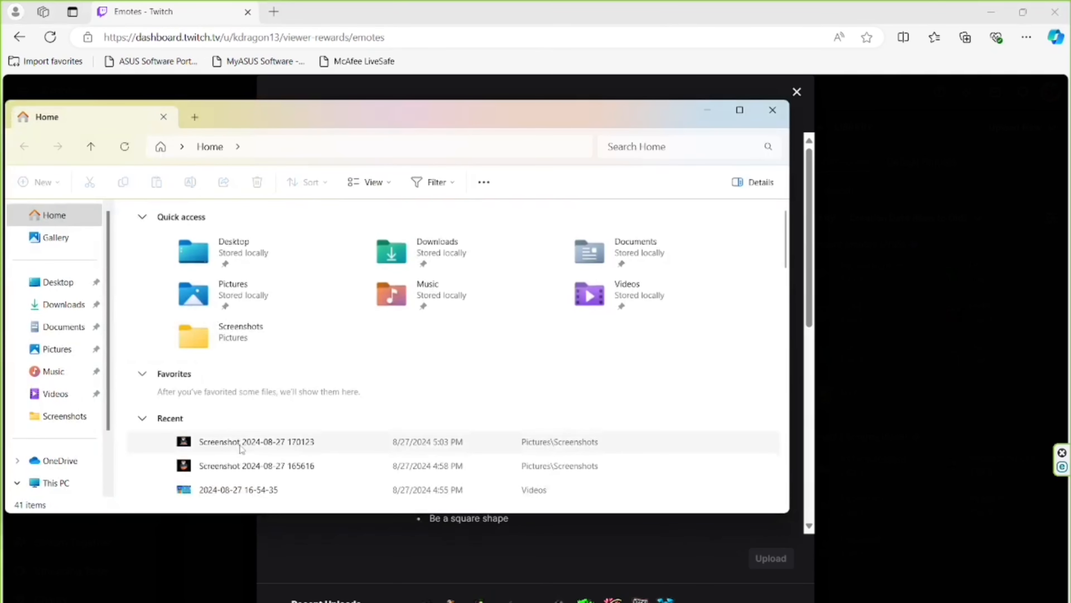
pyautogui.click(70, 351)
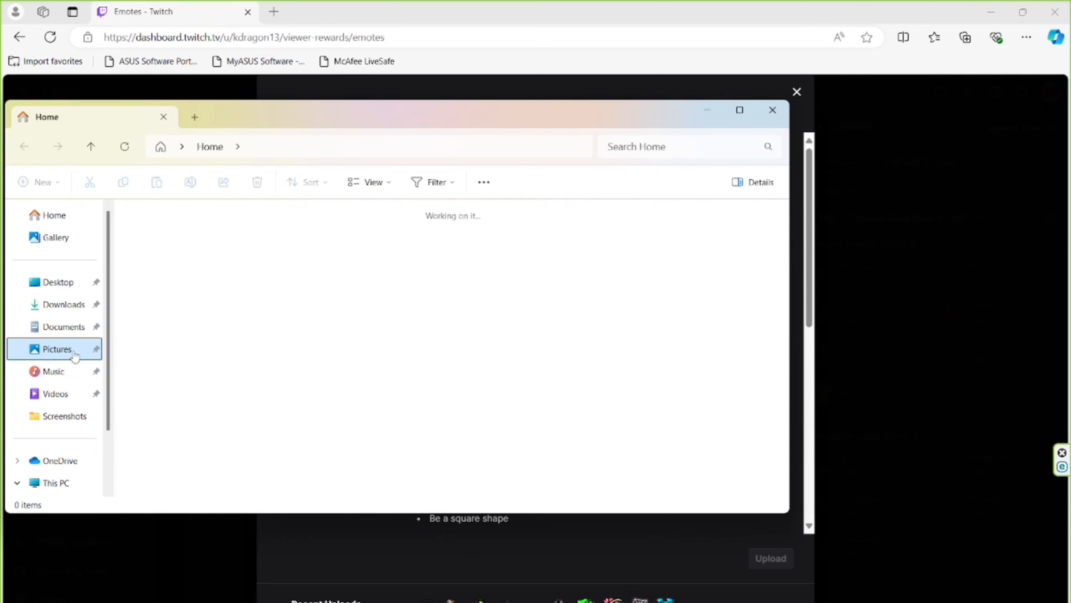
pyautogui.doubleClick(313, 246)
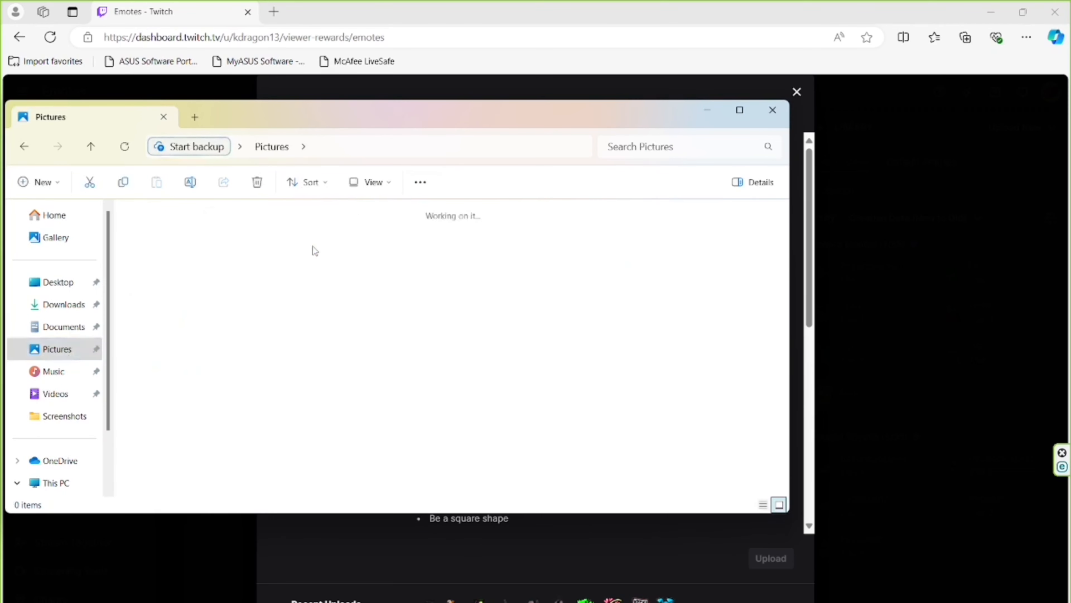
pyautogui.doubleClick(471, 265)
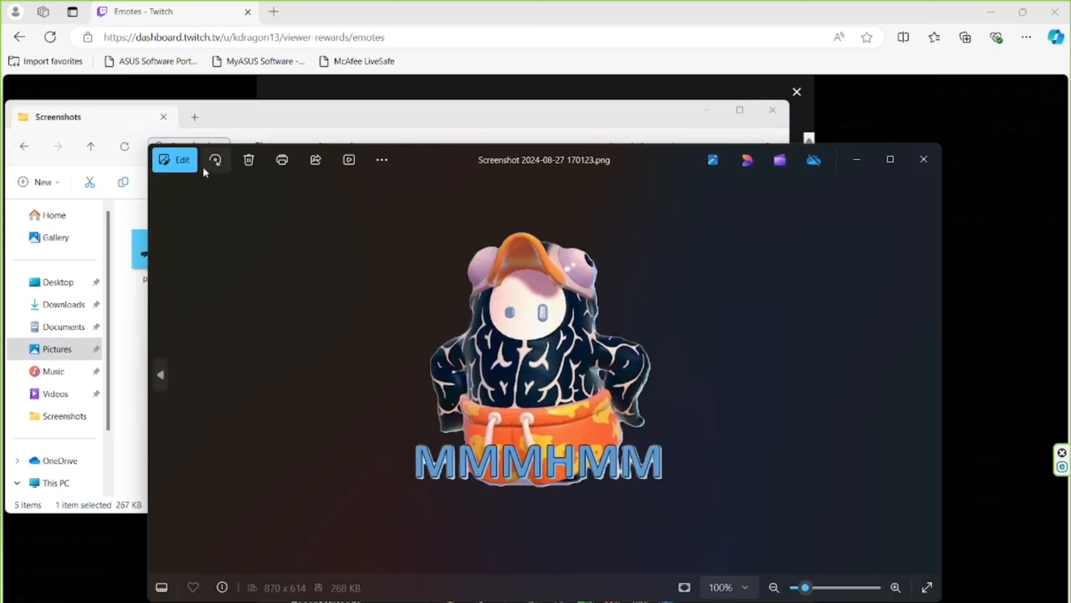
pyautogui.click(189, 164)
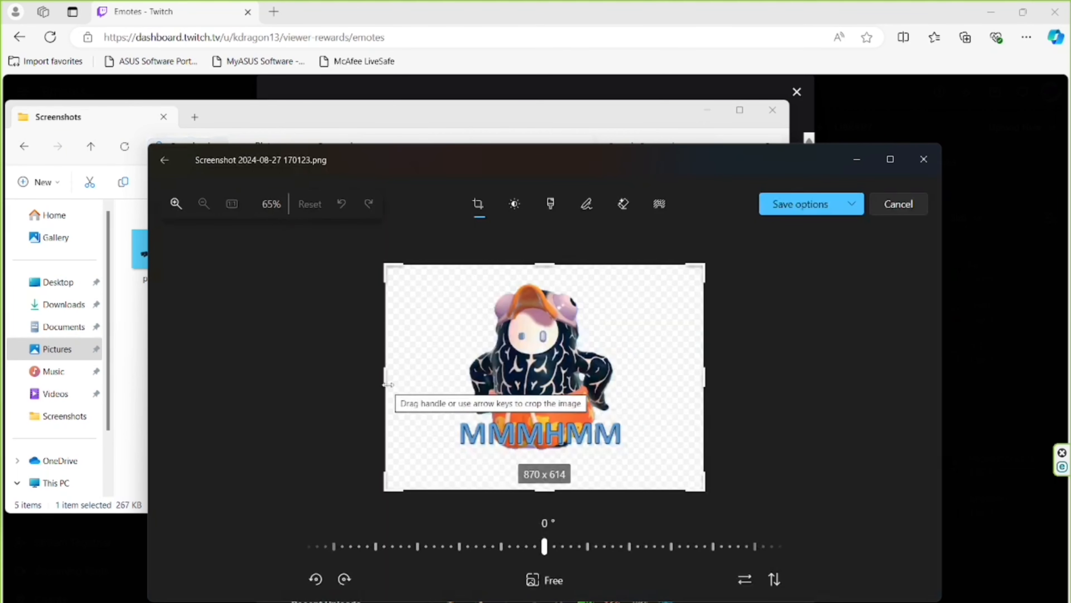
# Crop the image closely around the character and MMMHMM text to a 1:1 square of 493 x 493 pixels.
pyautogui.moveTo(386, 383); pyautogui.dragTo(448, 393)
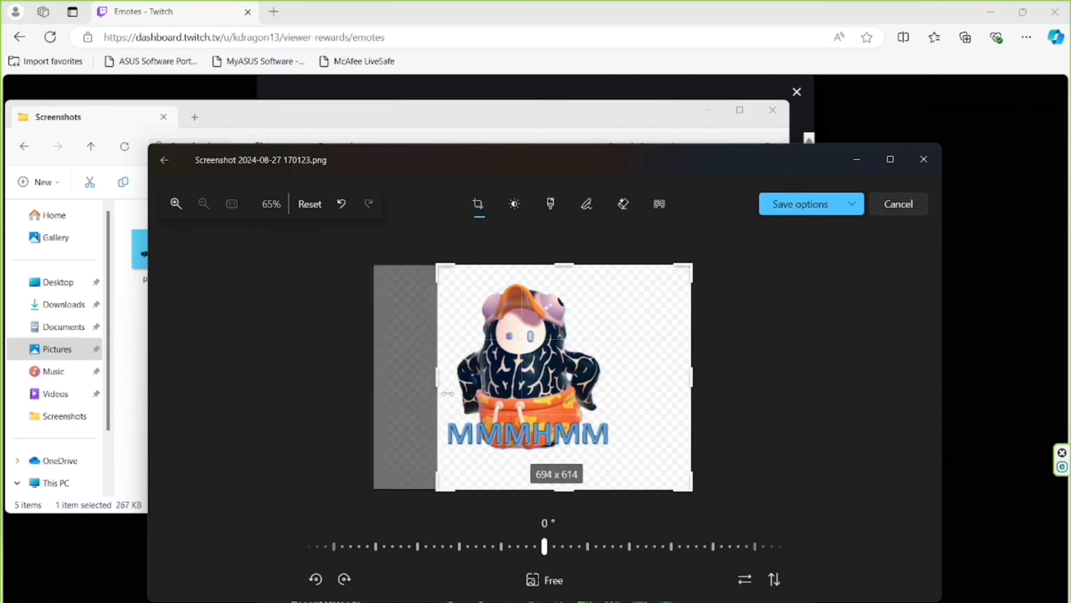
pyautogui.moveTo(675, 376); pyautogui.dragTo(605, 381)
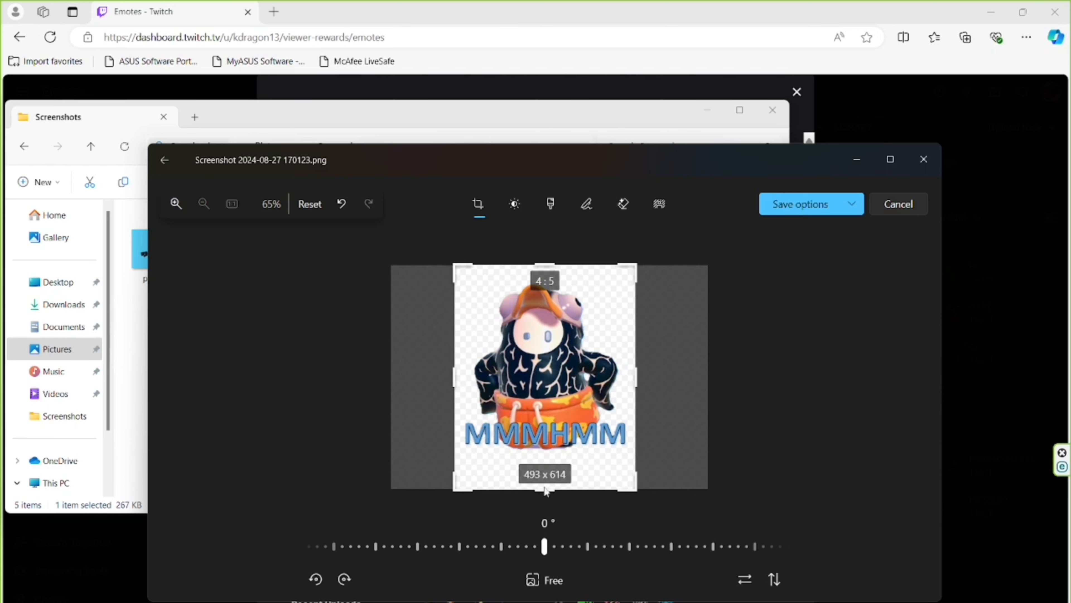
pyautogui.moveTo(543, 491); pyautogui.dragTo(545, 462)
pyautogui.moveTo(544, 270); pyautogui.dragTo(544, 283)
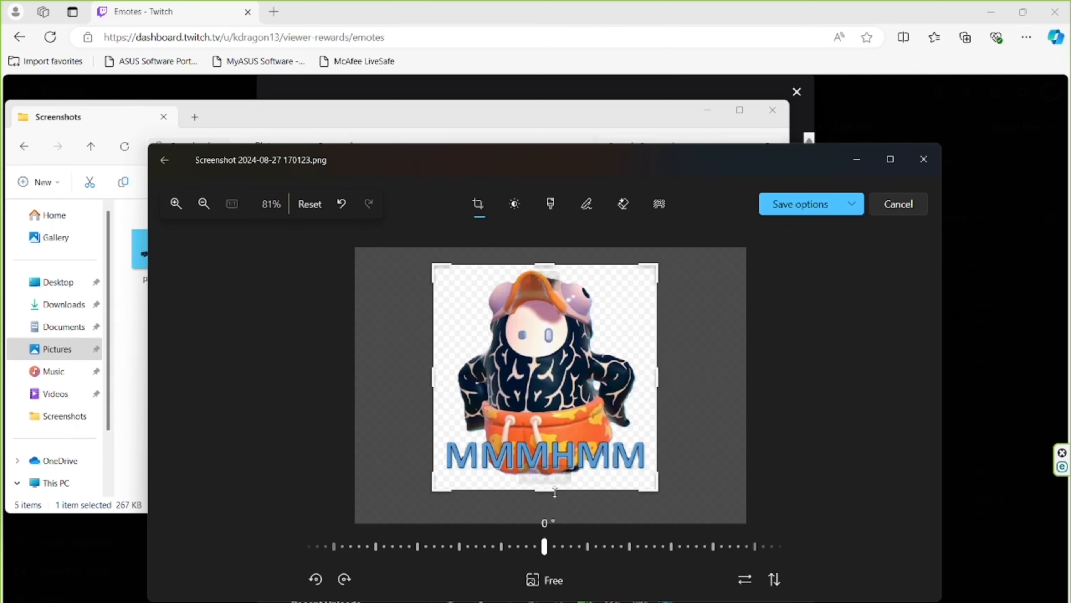
pyautogui.moveTo(553, 491); pyautogui.dragTo(553, 488)
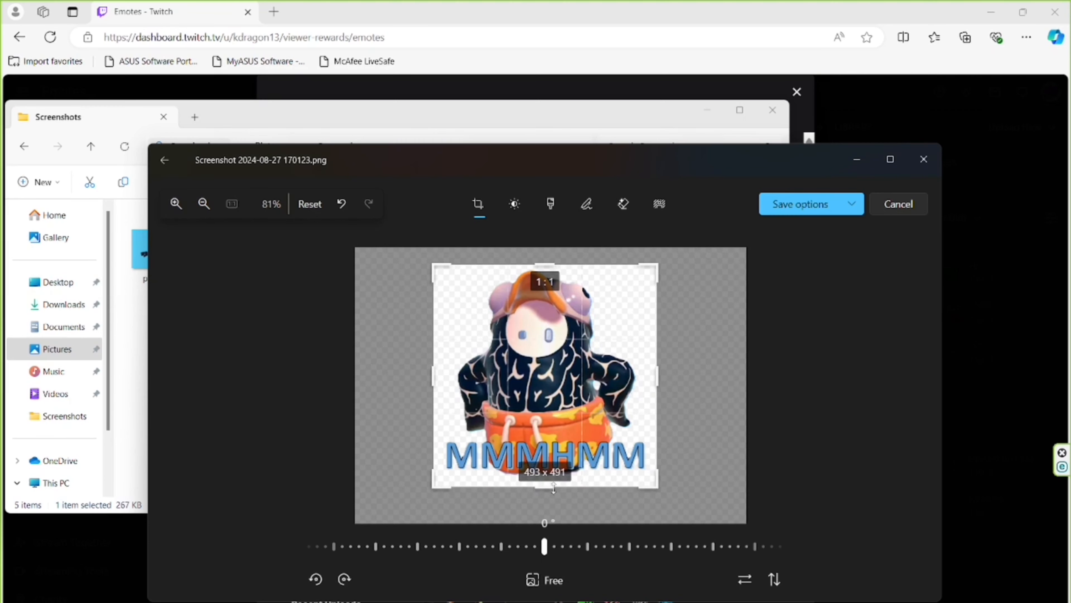
pyautogui.moveTo(554, 488)
pyautogui.mouseDown()
pyautogui.moveTo(554, 465)
pyautogui.moveTo(557, 489)
pyautogui.mouseUp()
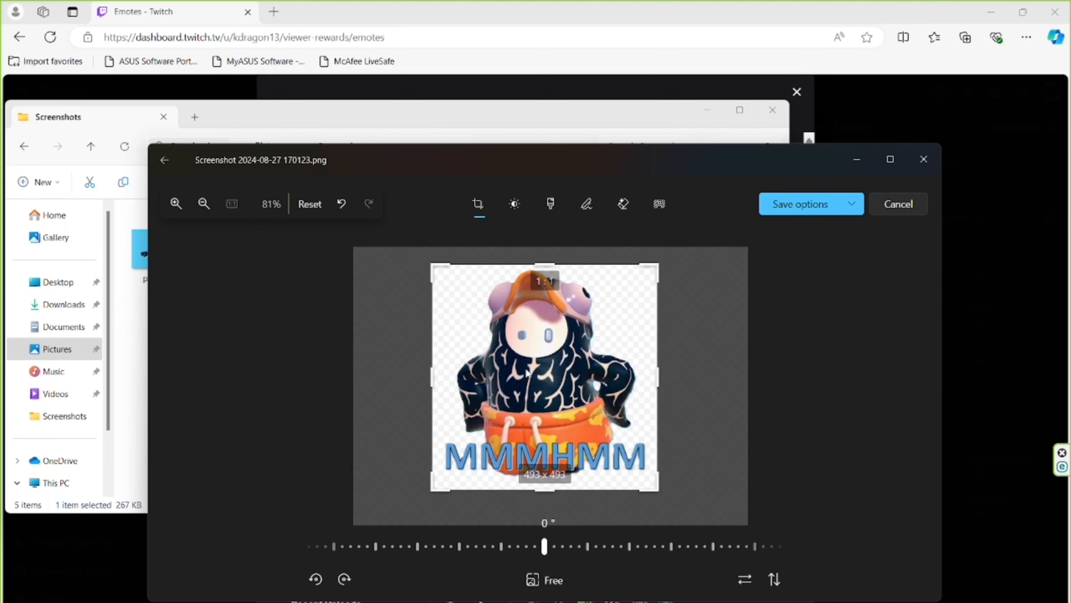
# Save the cropped image over the original file and close the image viewer.
pyautogui.click(806, 210)
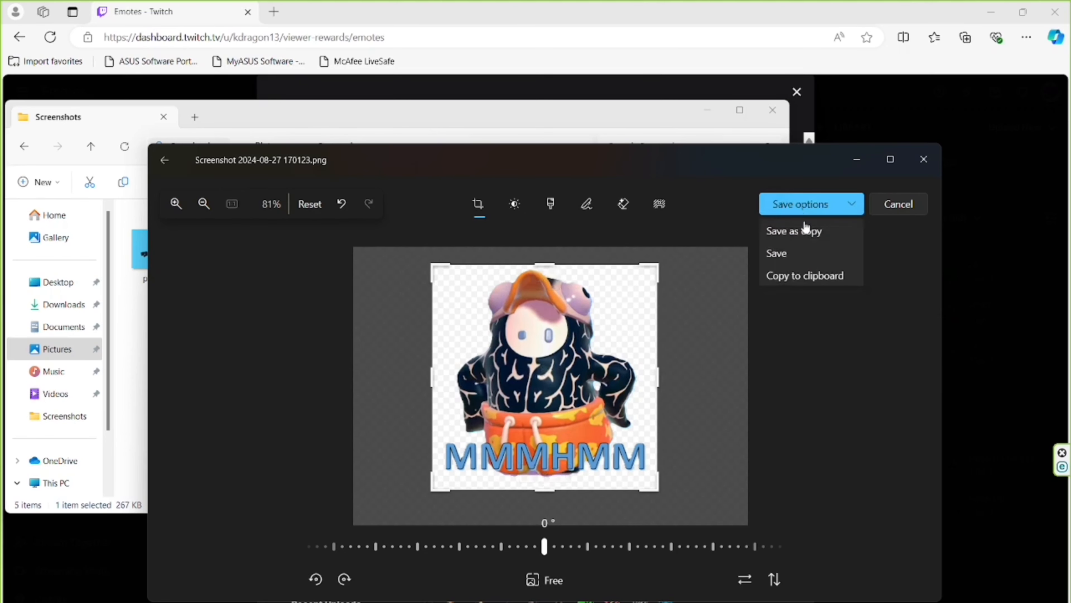
pyautogui.click(801, 254)
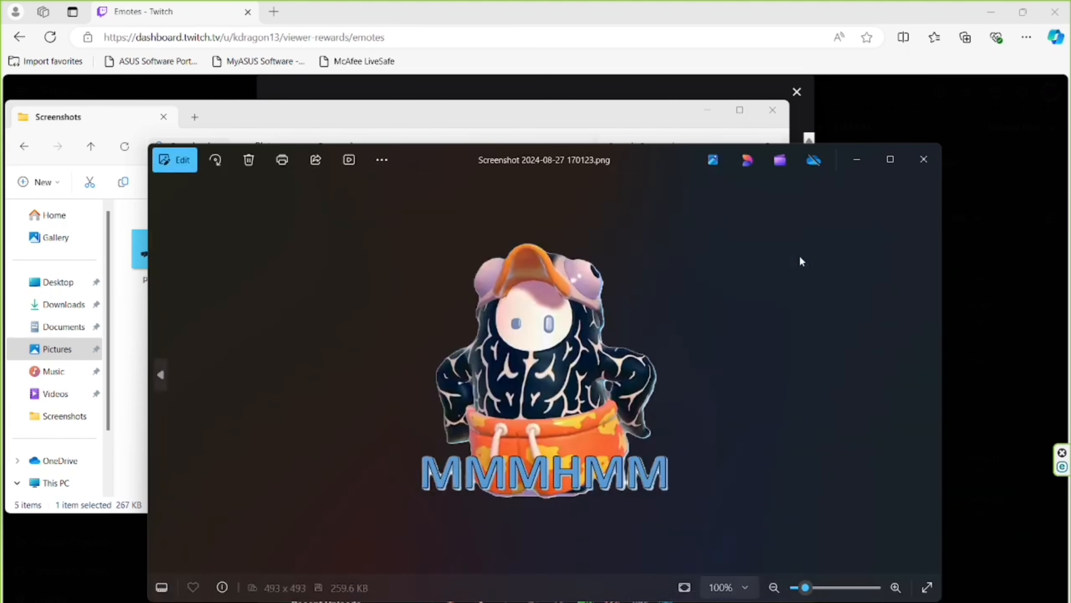
pyautogui.click(925, 160)
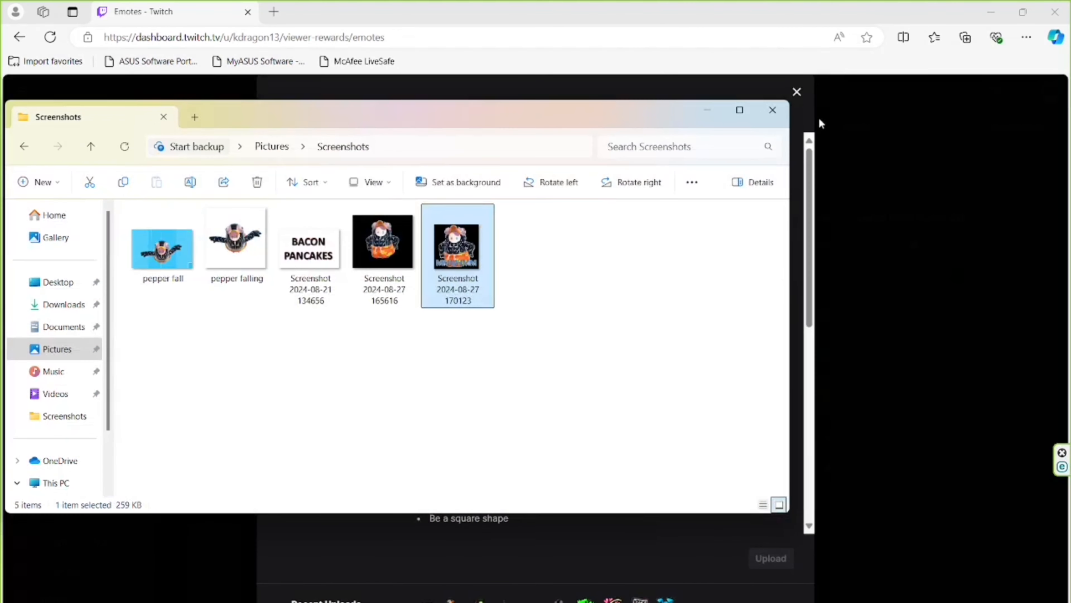
pyautogui.click(797, 91)
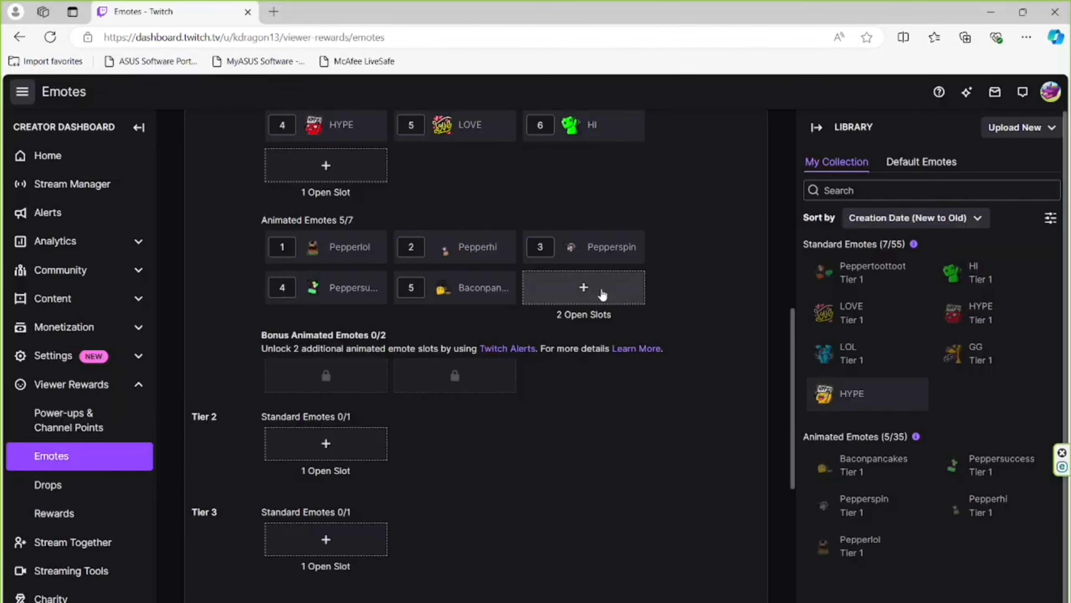
pyautogui.click(599, 294)
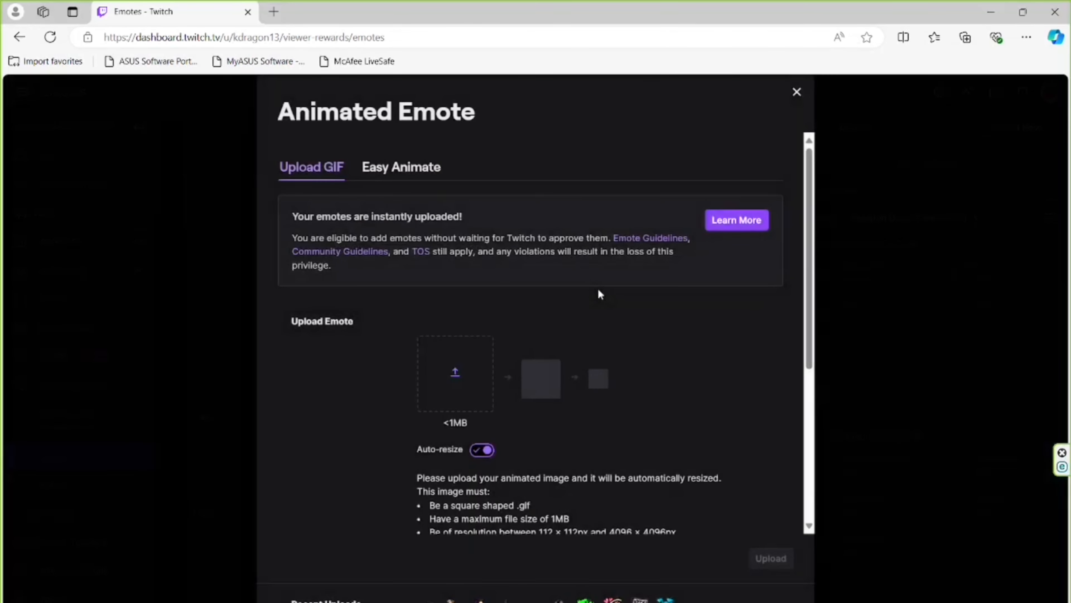
pyautogui.click(400, 177)
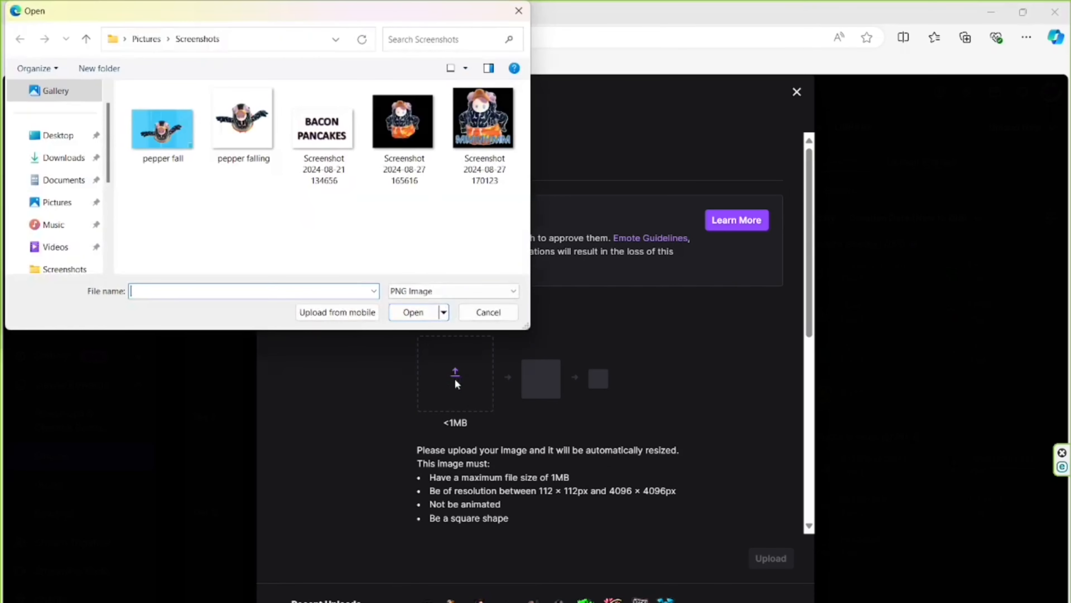
pyautogui.doubleClick(494, 102)
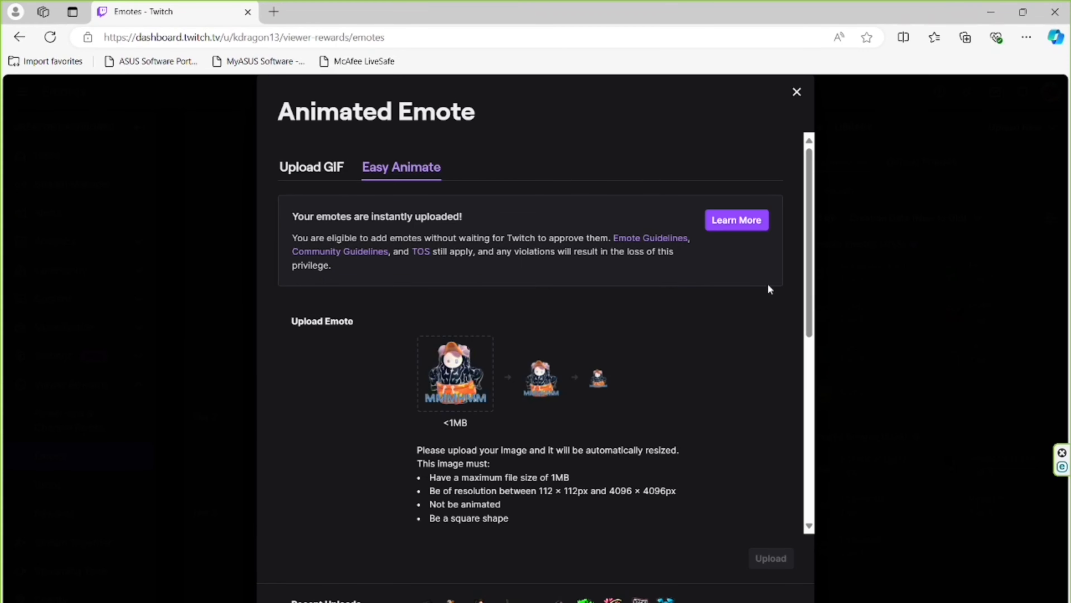
pyautogui.scroll(-5, 625, 378)
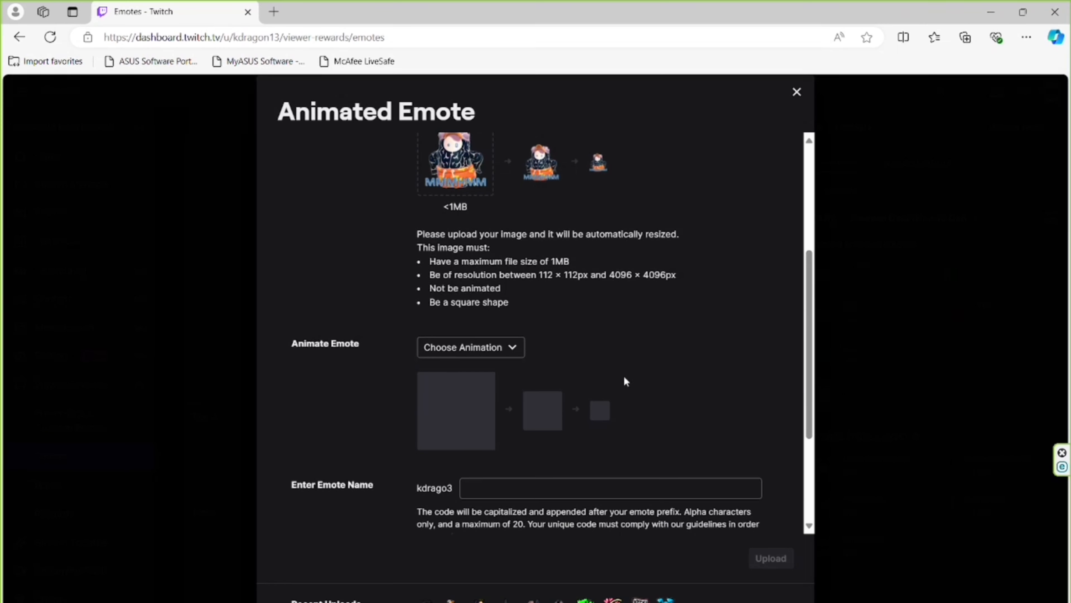
# Try the Shake, Rave, Zoom and Rain animations on the emote and discard the animated emote upload.
pyautogui.click(517, 348)
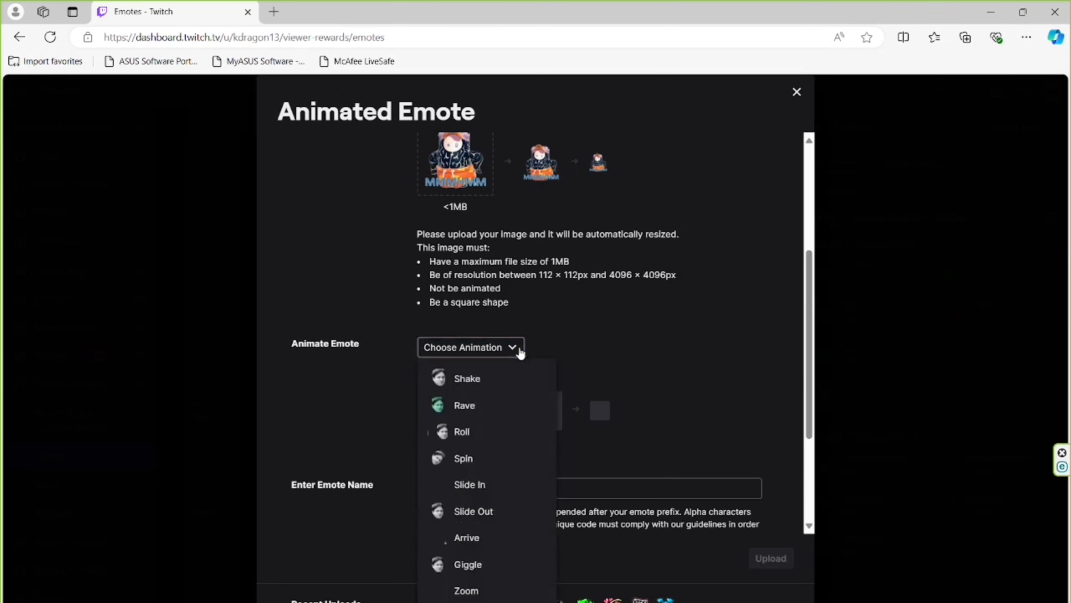
pyautogui.click(497, 378)
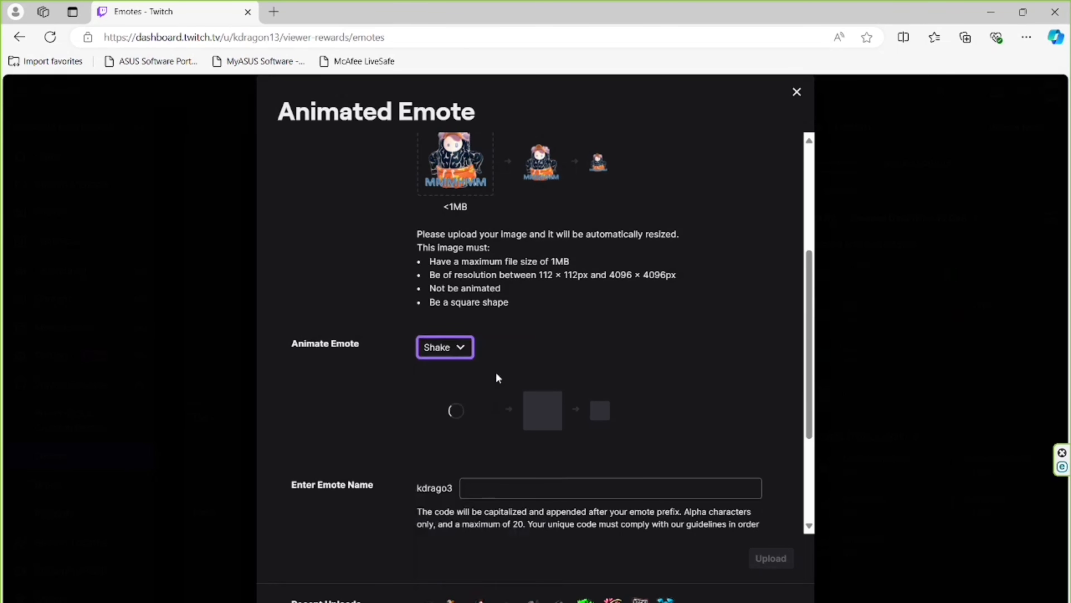
pyautogui.scroll(-1, 496, 374)
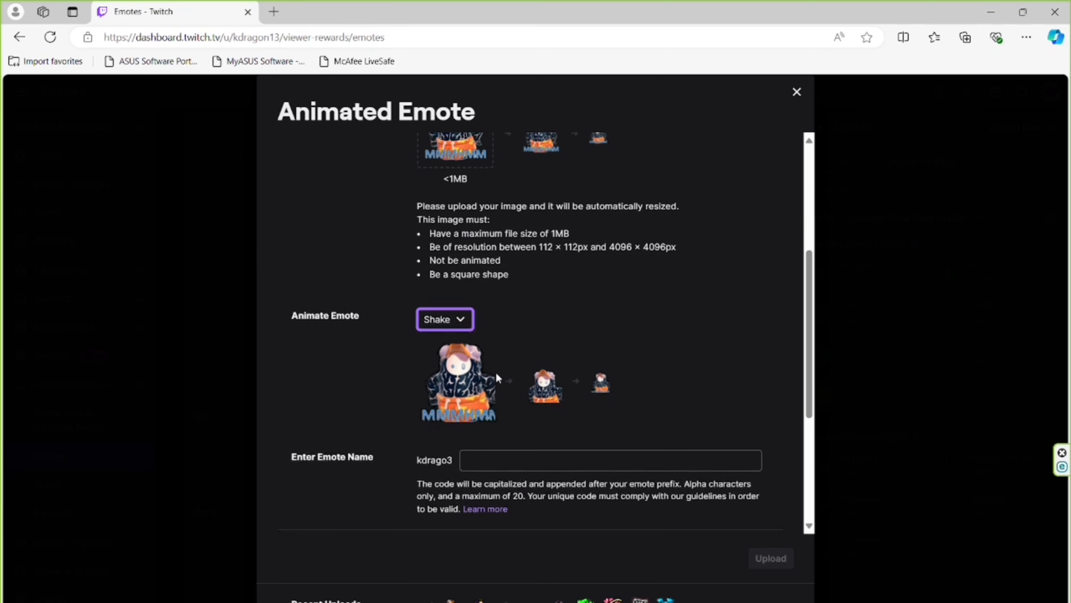
pyautogui.click(463, 319)
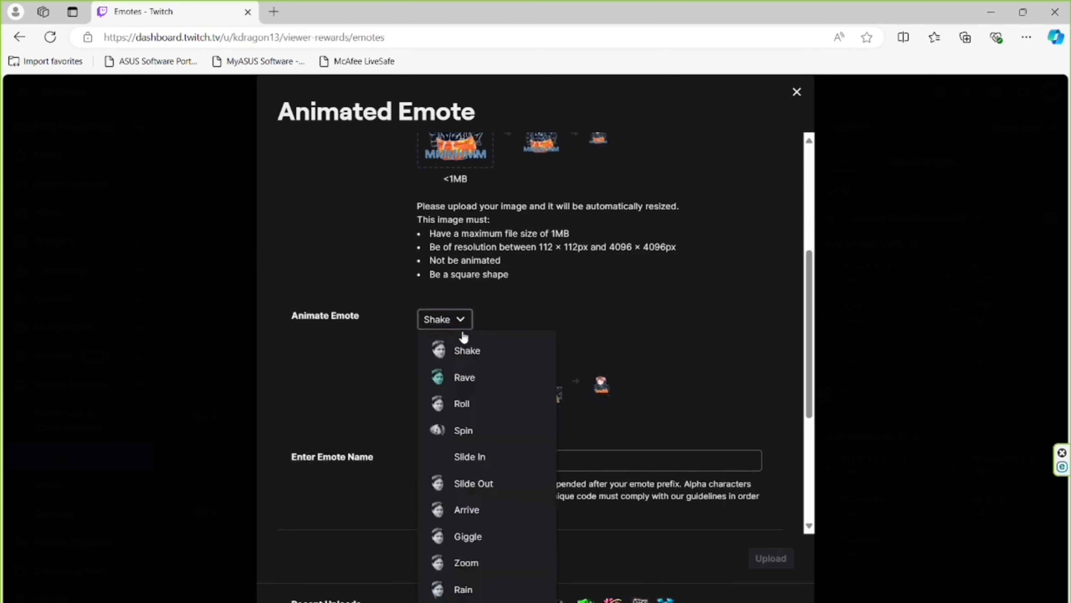
pyautogui.click(463, 377)
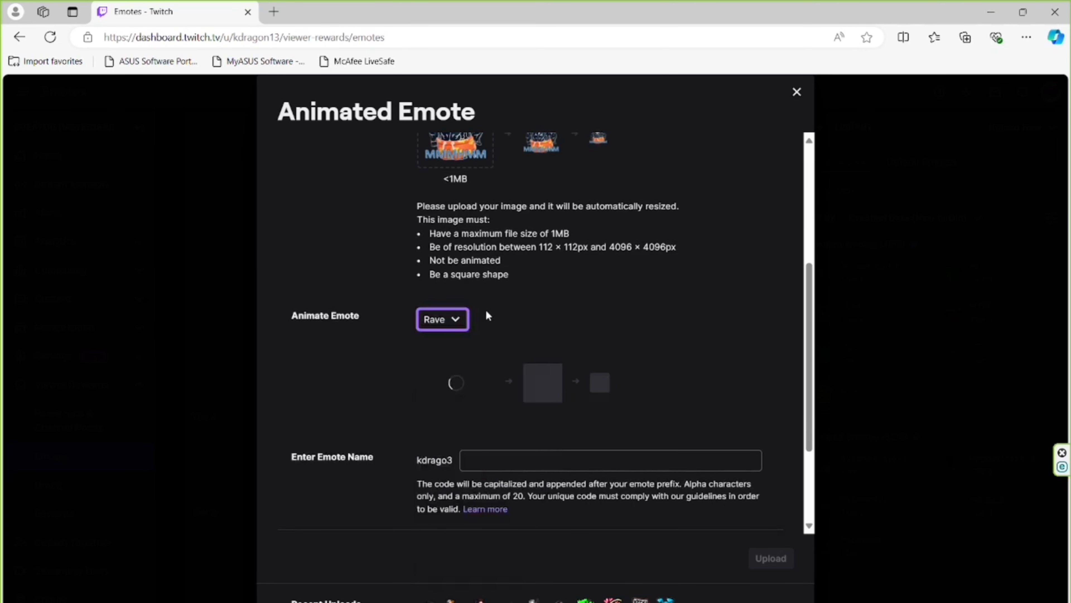
pyautogui.click(460, 324)
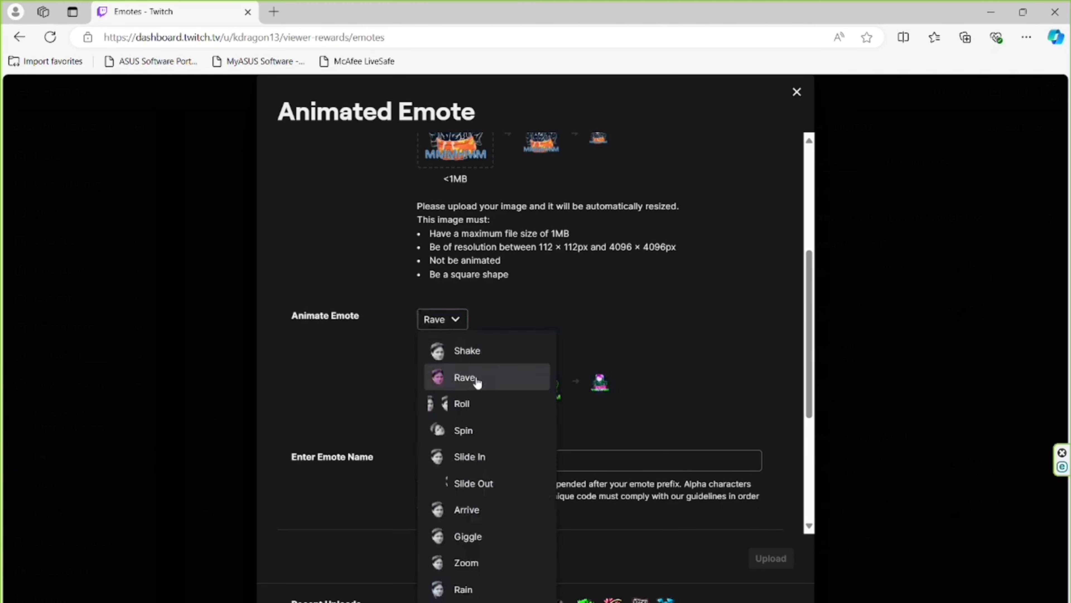
pyautogui.click(468, 563)
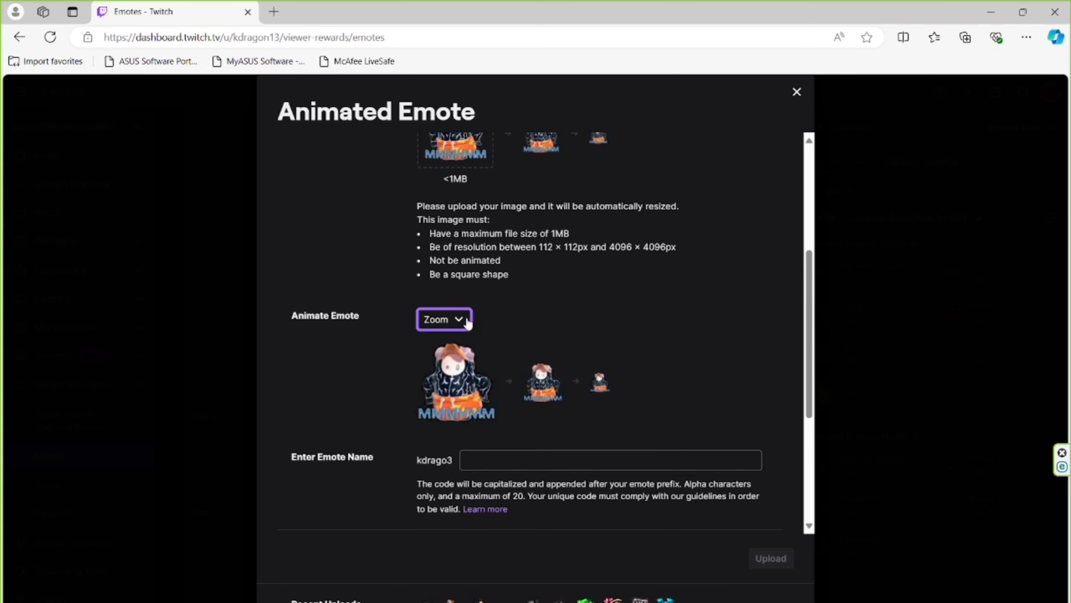
pyautogui.click(465, 324)
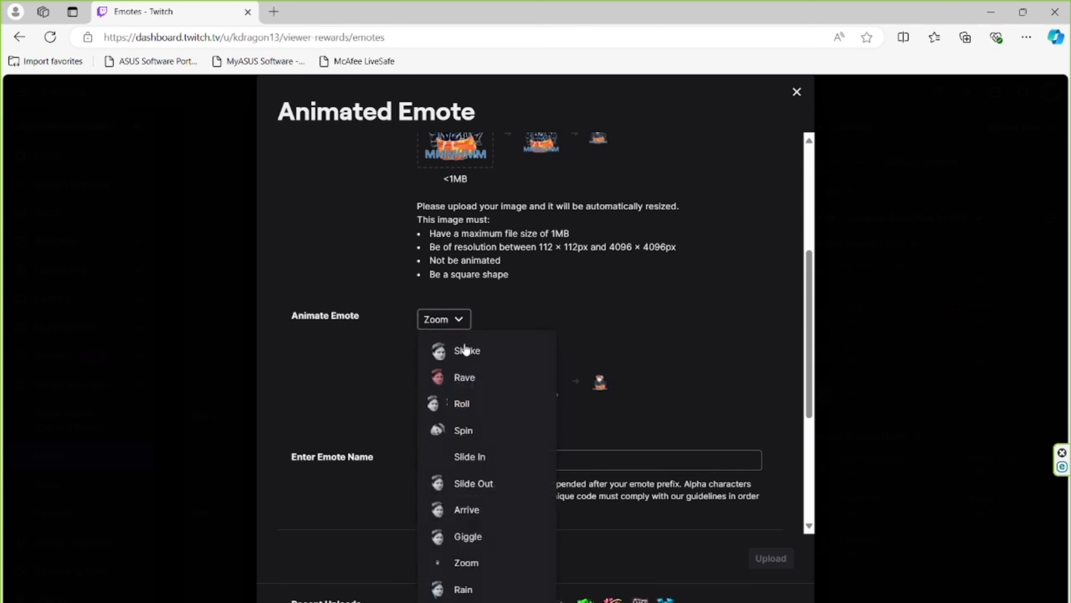
pyautogui.click(453, 589)
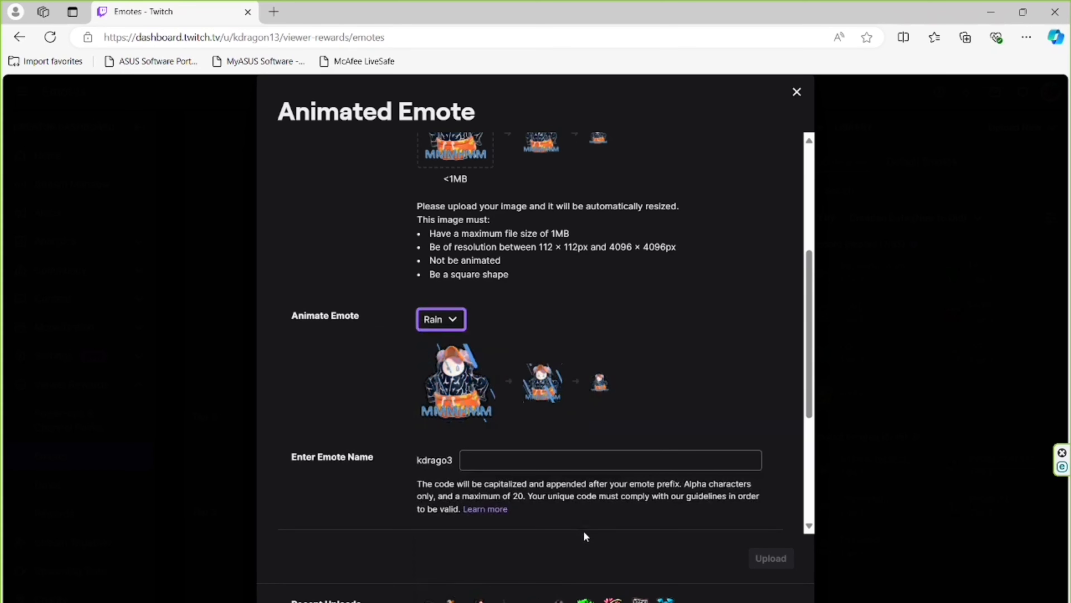
pyautogui.click(800, 97)
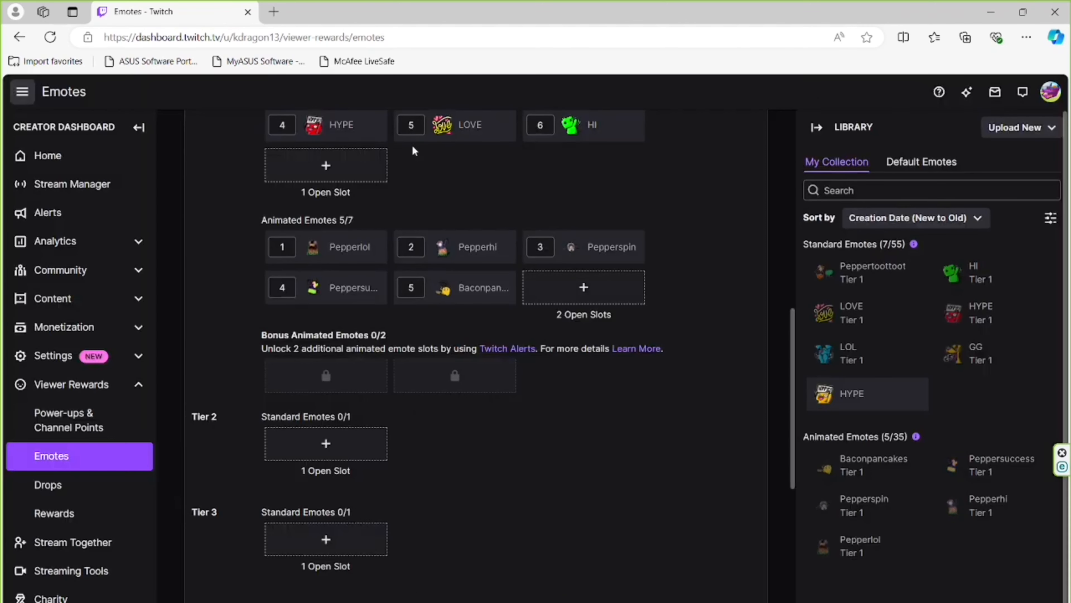
pyautogui.click(359, 169)
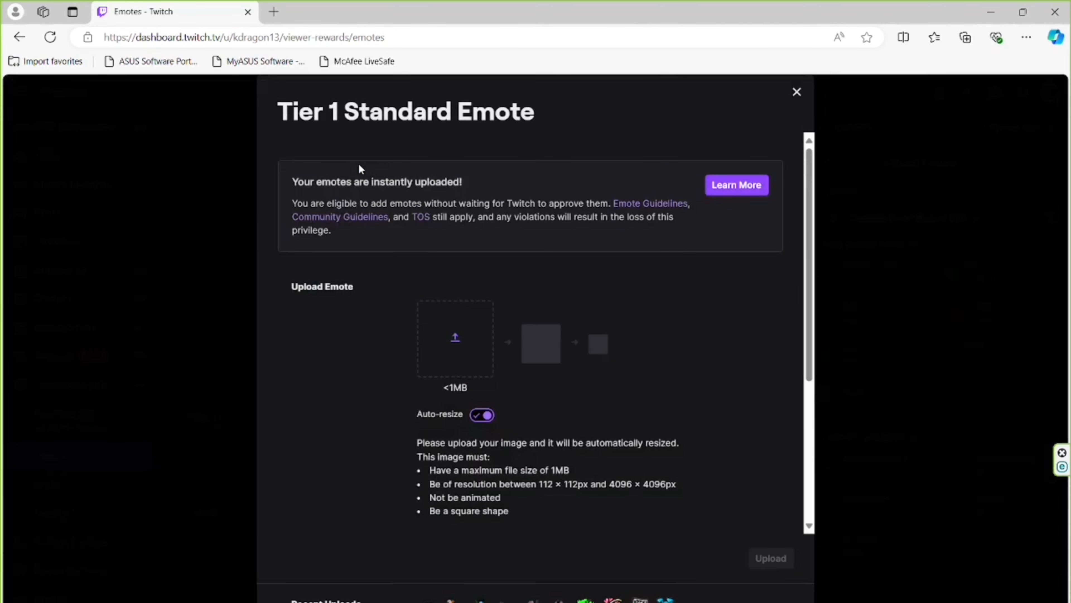
pyautogui.click(459, 347)
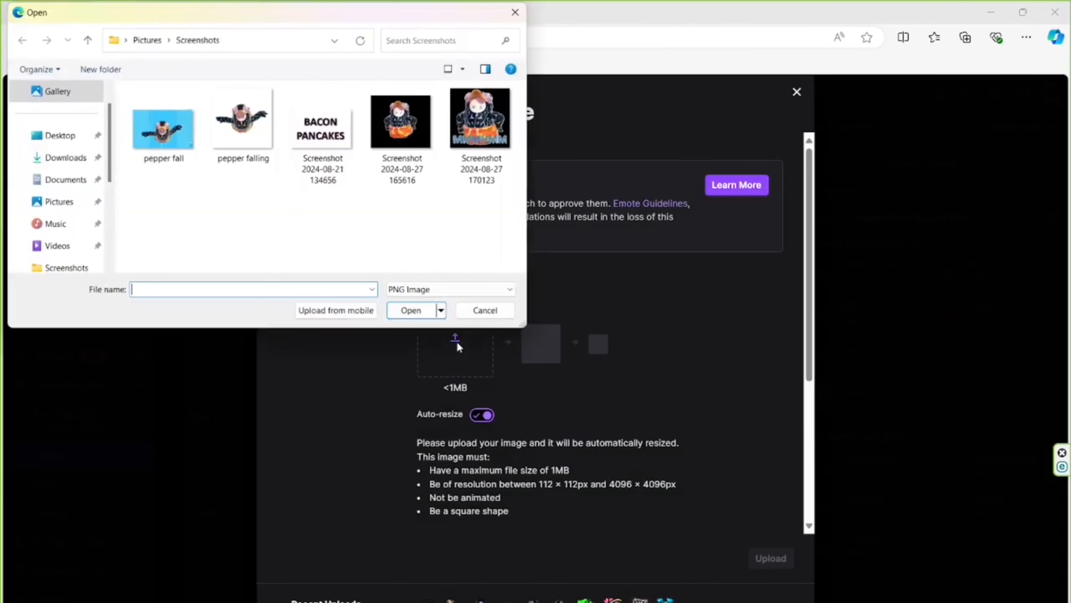
pyautogui.click(490, 99)
pyautogui.doubleClick(490, 98)
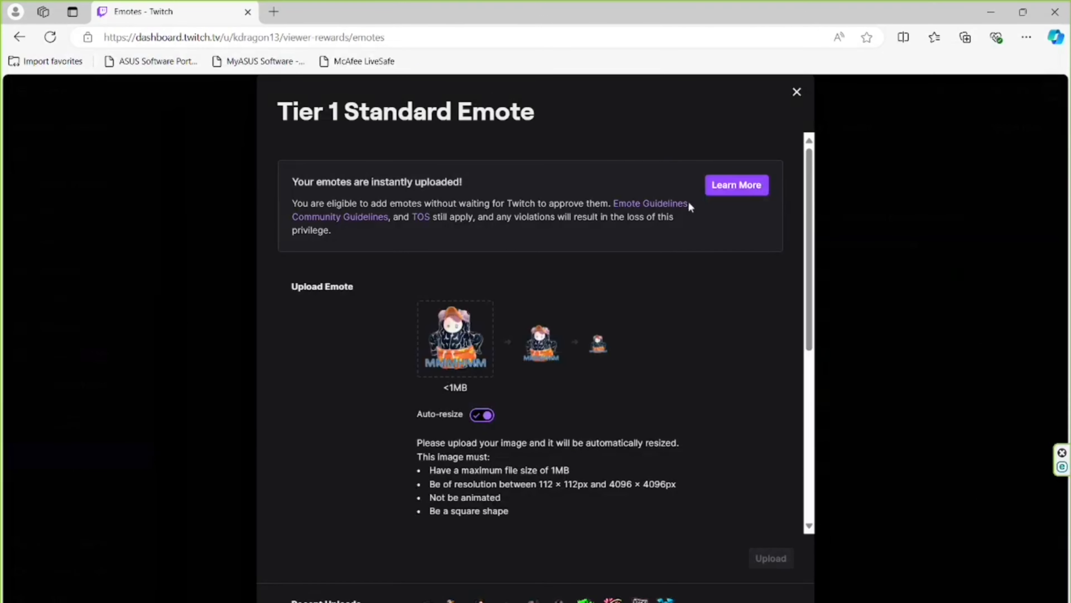
# Name the emote Peppermmhmm, upload it, and view it among the Tier 1 standard emotes.
pyautogui.moveTo(810, 240); pyautogui.dragTo(818, 354)
pyautogui.click(668, 341)
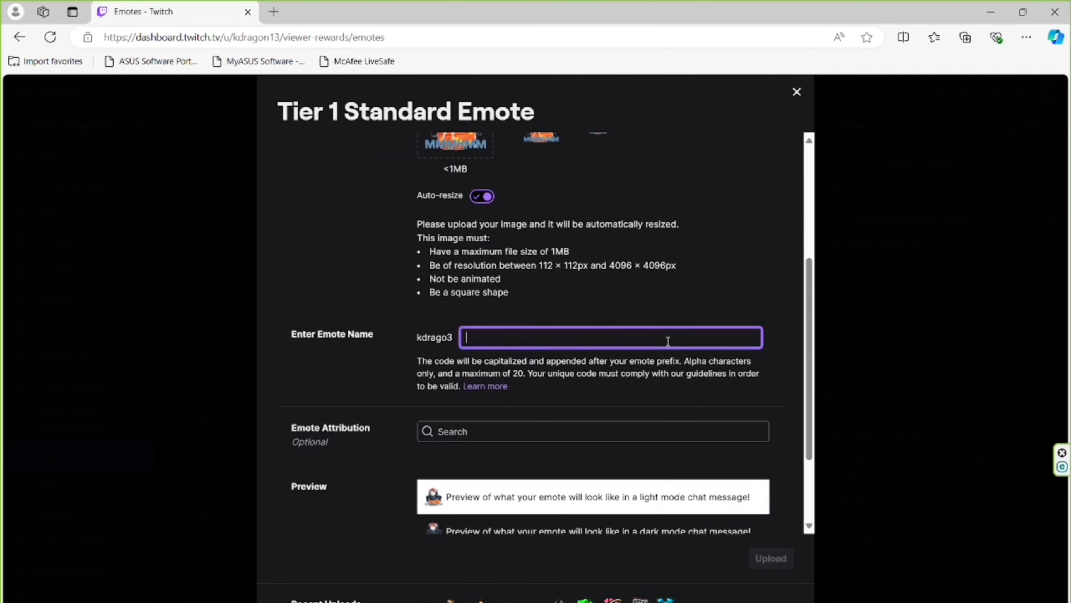
pyautogui.write('Peppermmhmm')
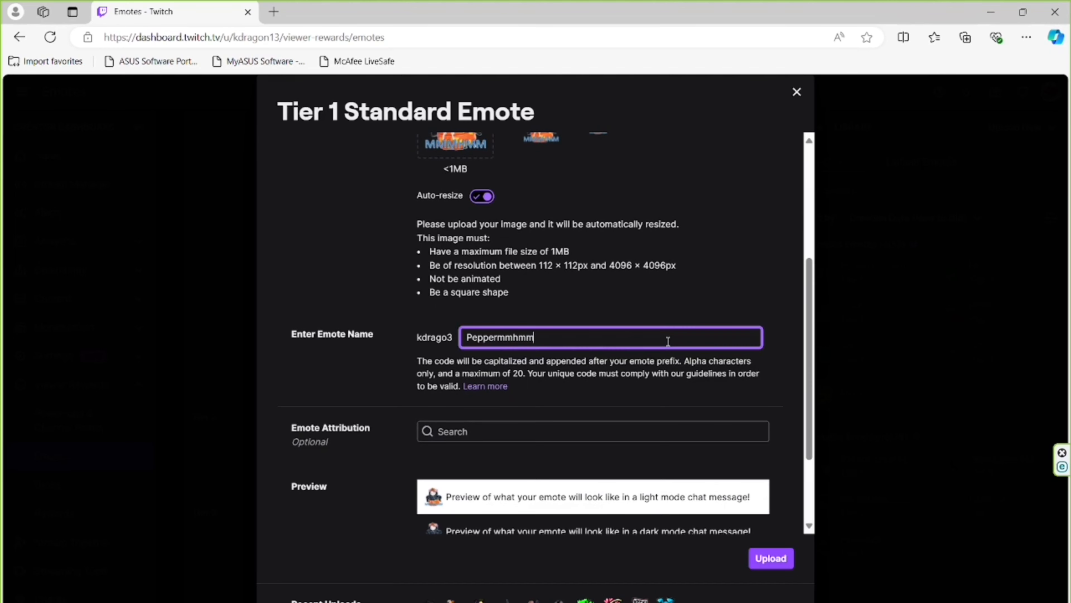
pyautogui.click(782, 360)
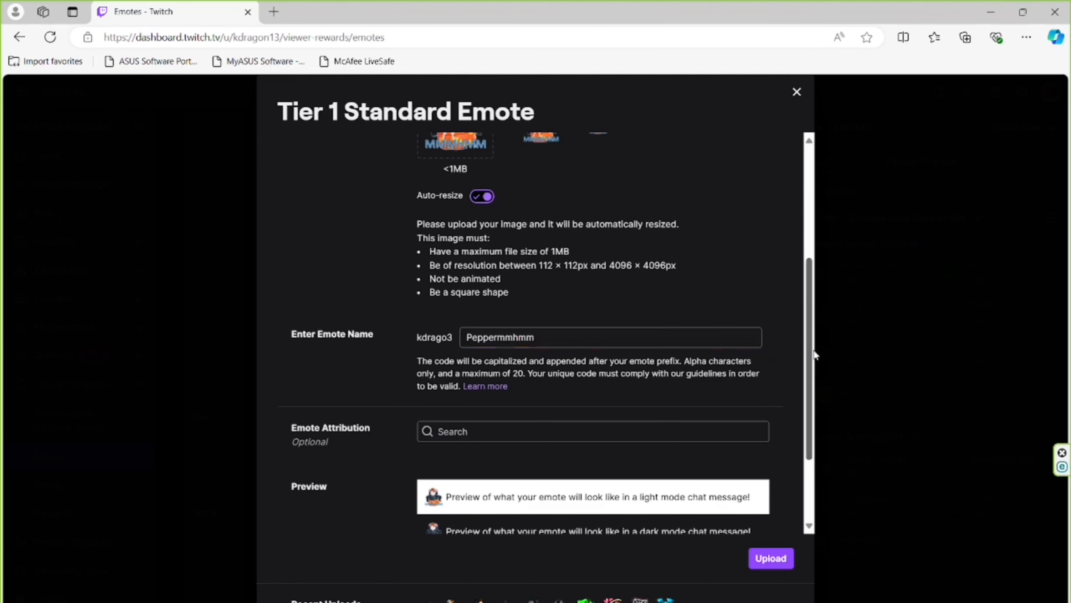
pyautogui.moveTo(807, 368); pyautogui.dragTo(807, 442)
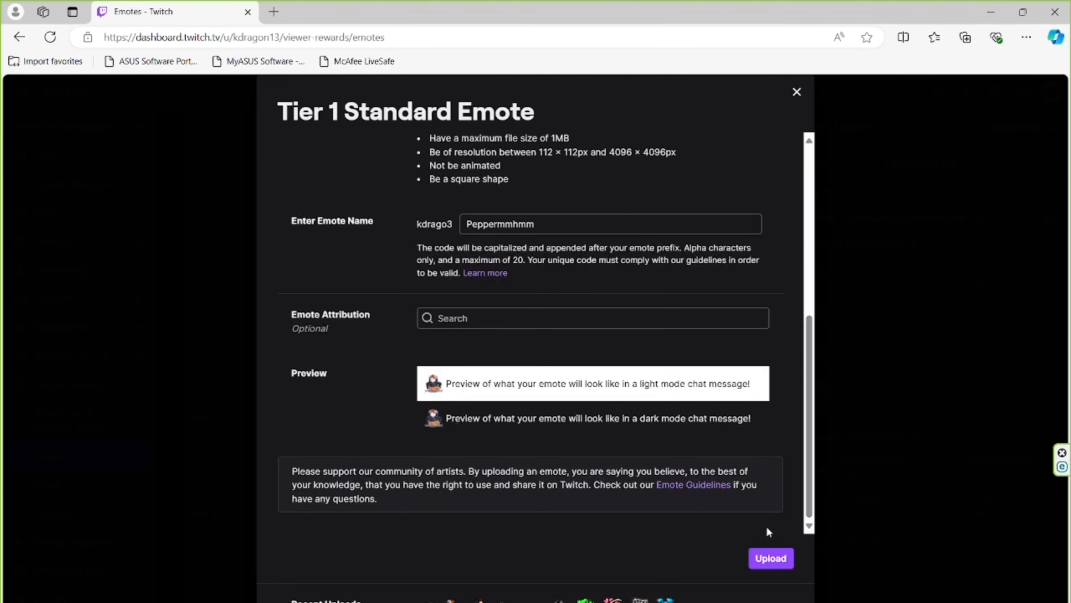
pyautogui.click(763, 559)
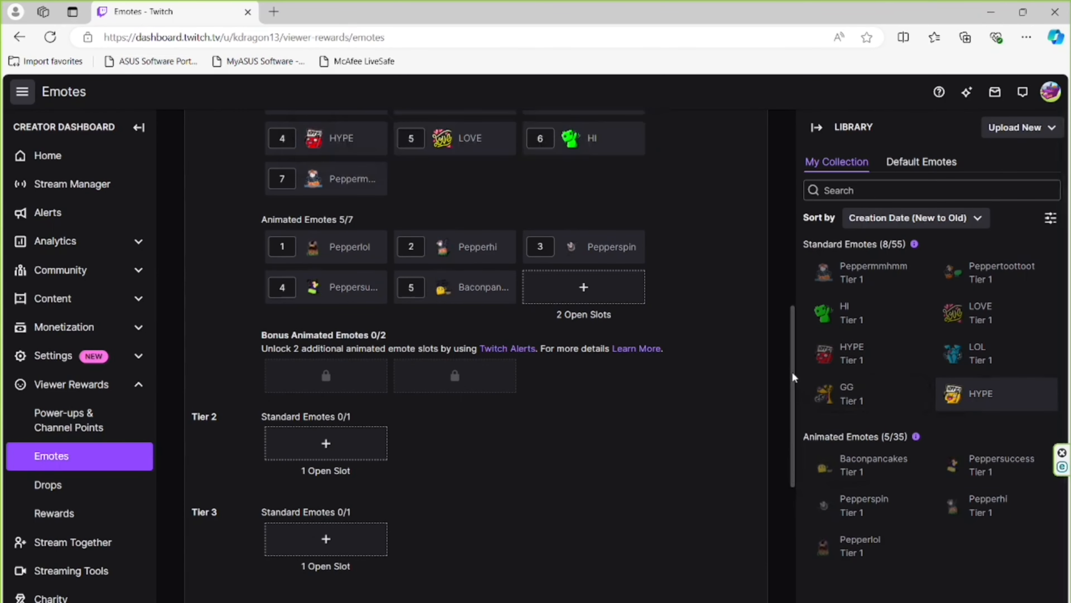
pyautogui.moveTo(791, 370); pyautogui.dragTo(798, 347)
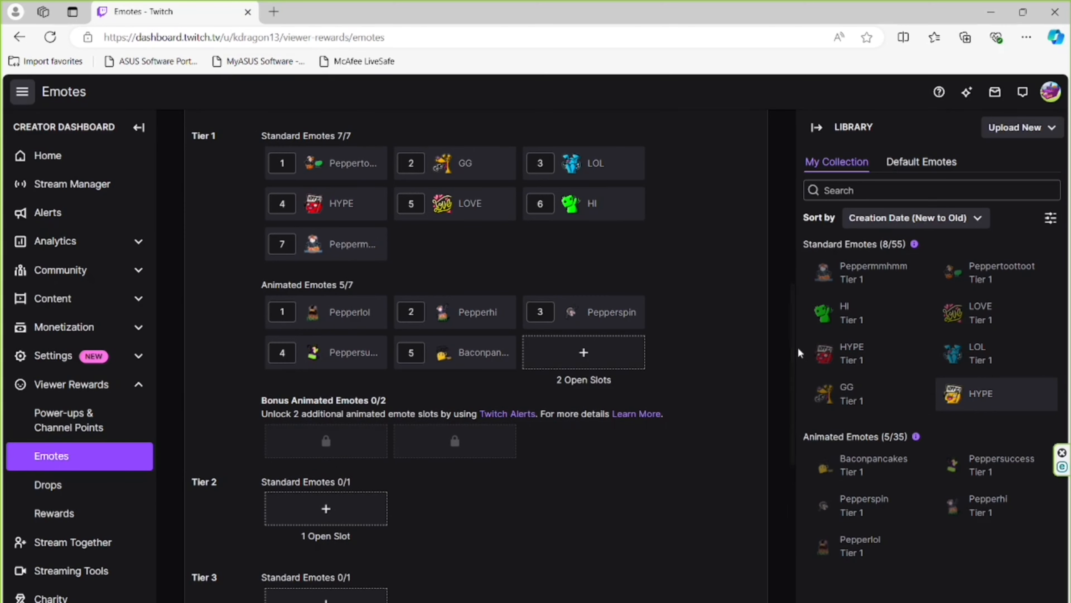